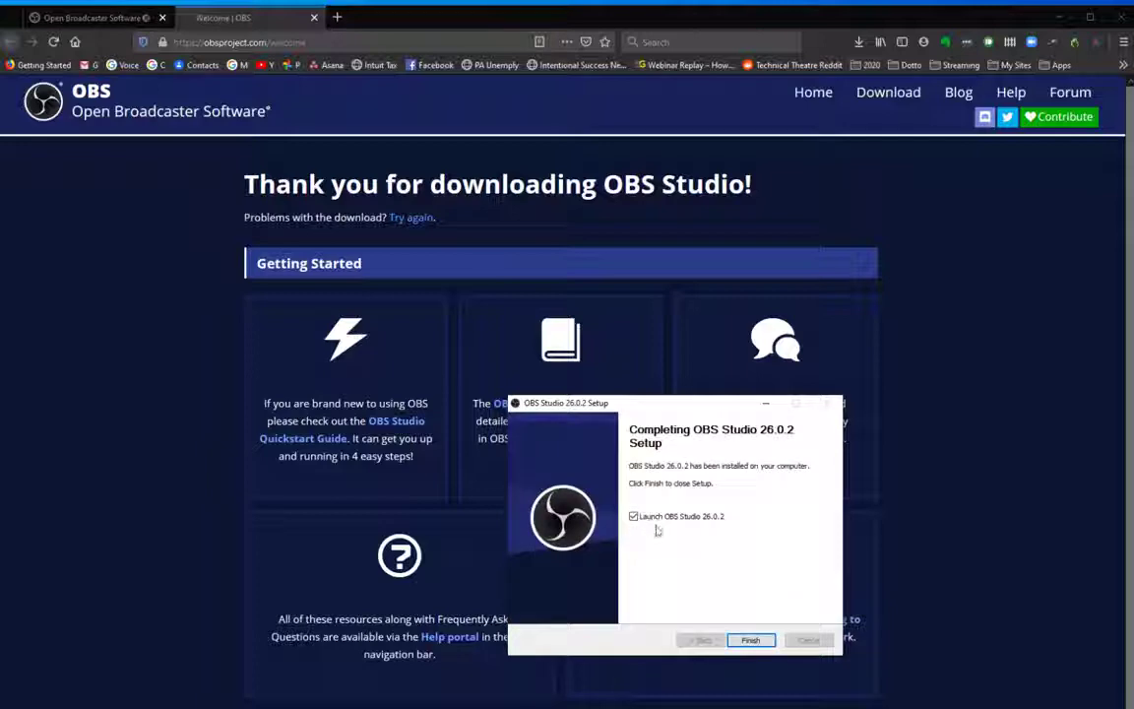
Step: Finish the setup by launching OBS Studio, and add a Video Capture Device source named C910 using the Logitech HD Pro Webcam C910
click(749, 641)
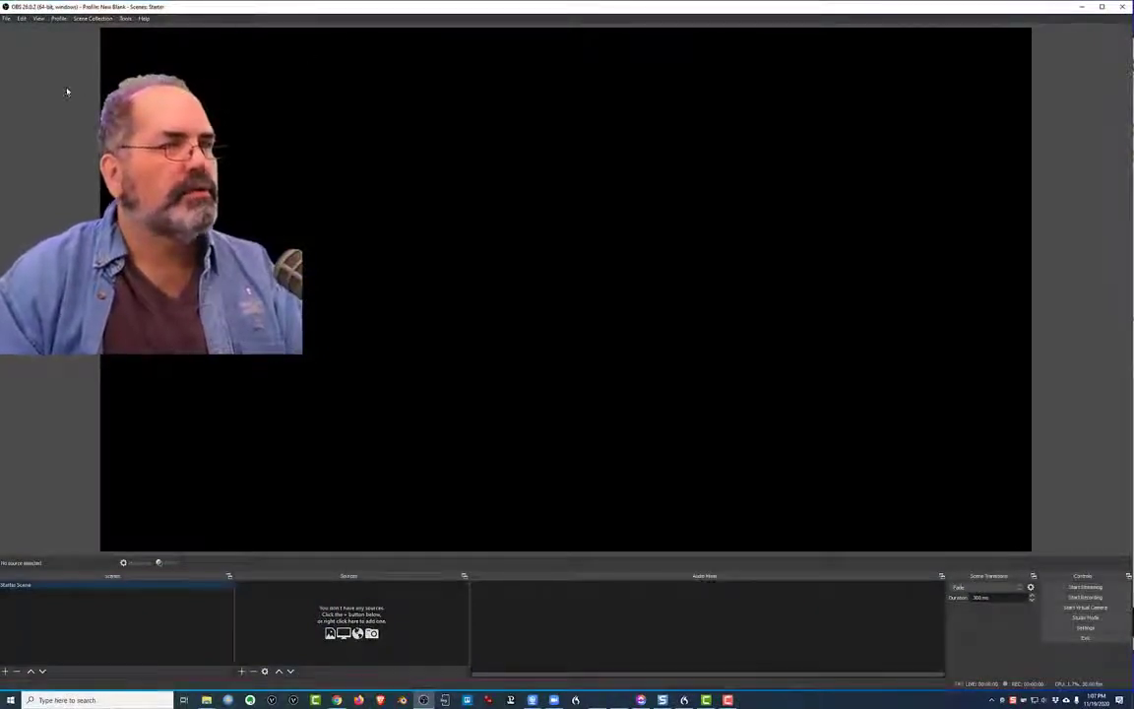
click(242, 671)
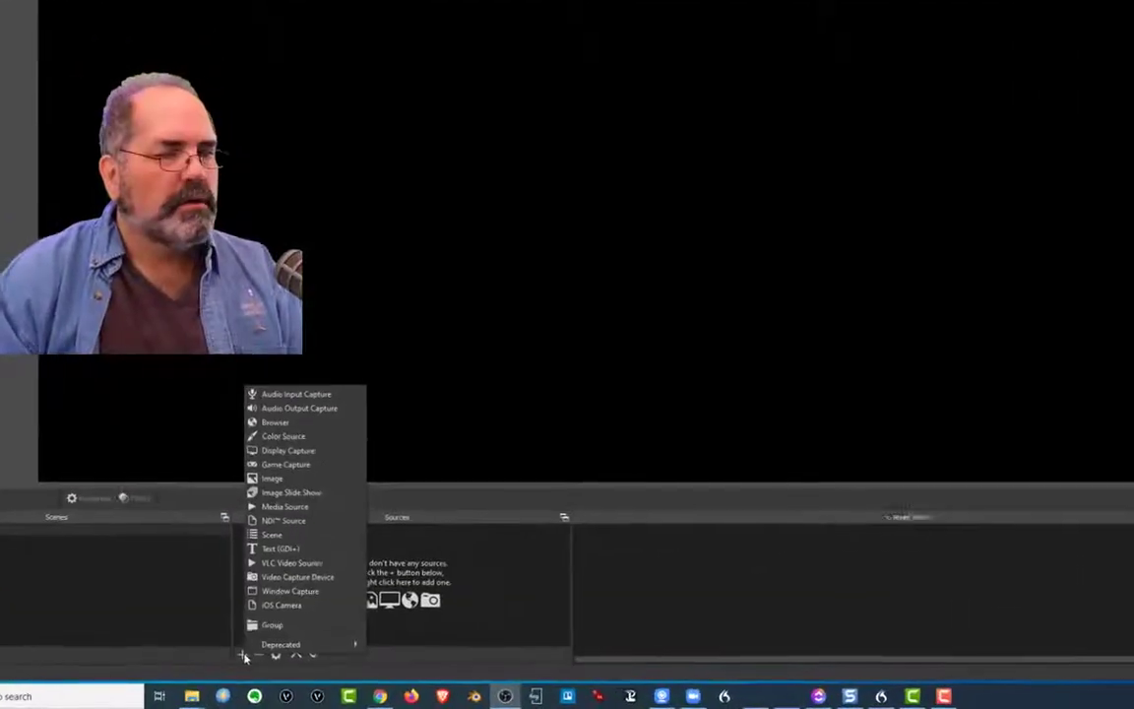
click(281, 574)
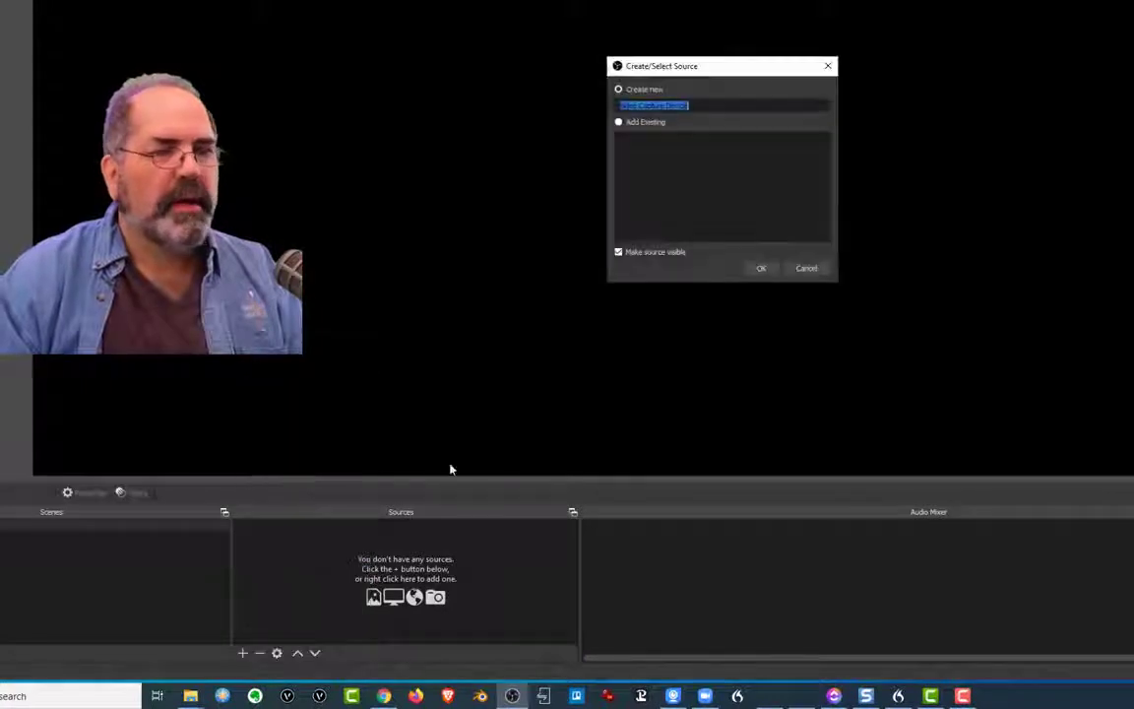
text(C)
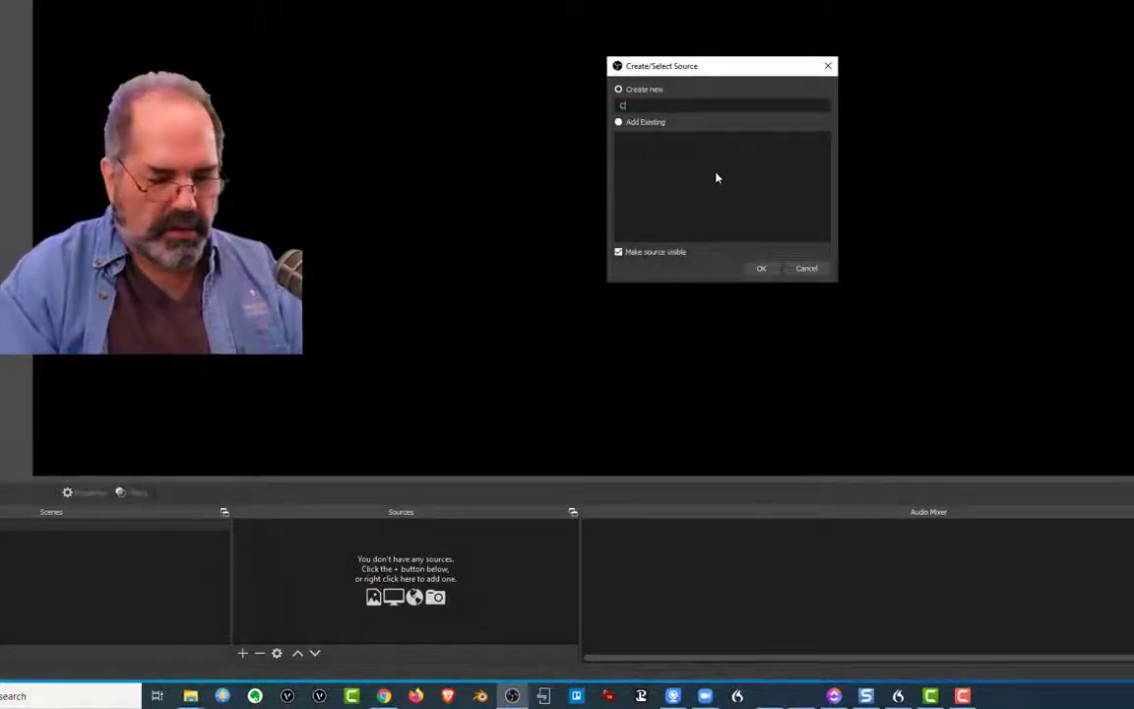
text(910)
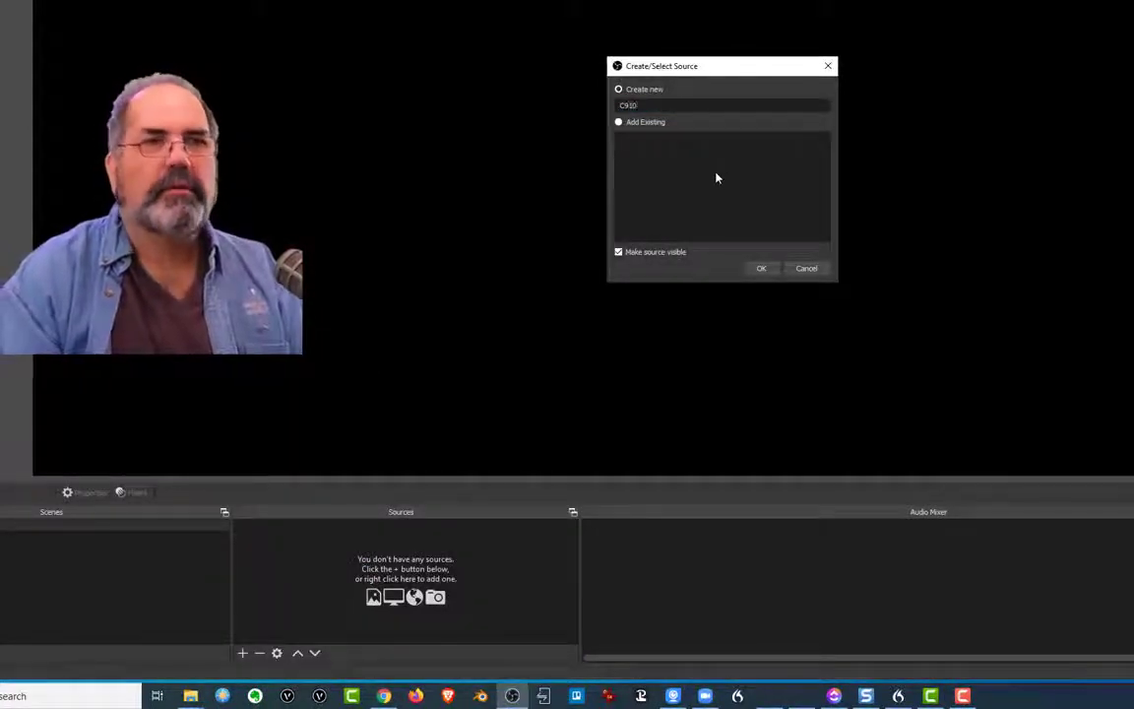
click(761, 267)
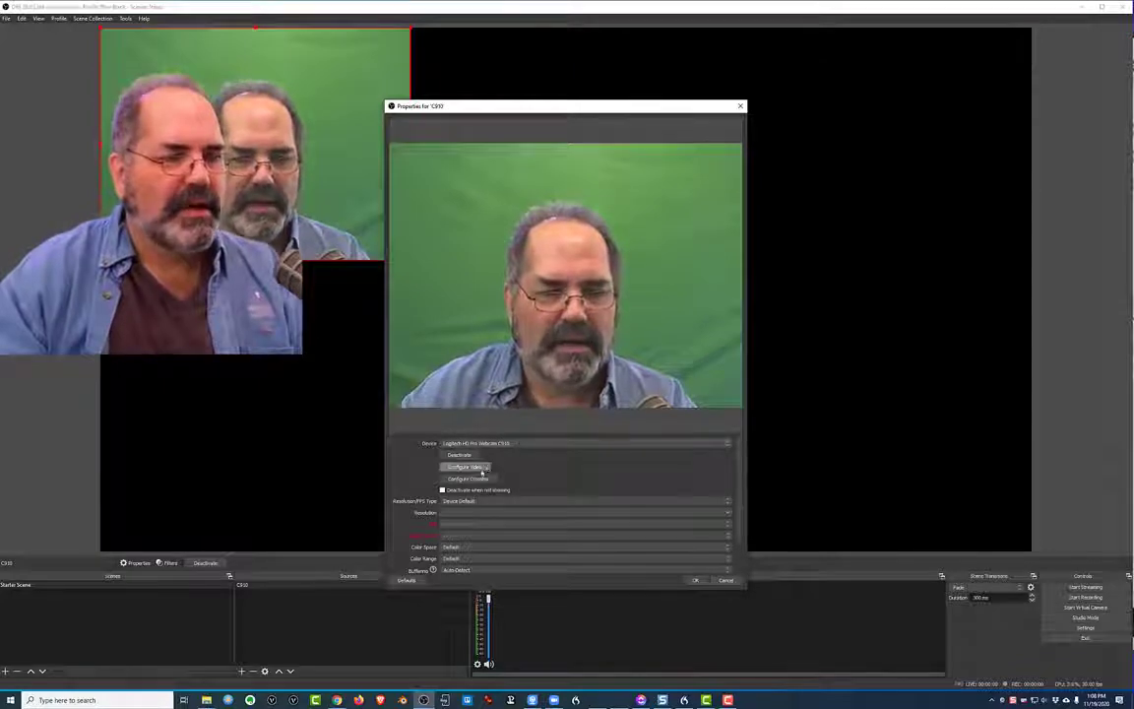
click(693, 581)
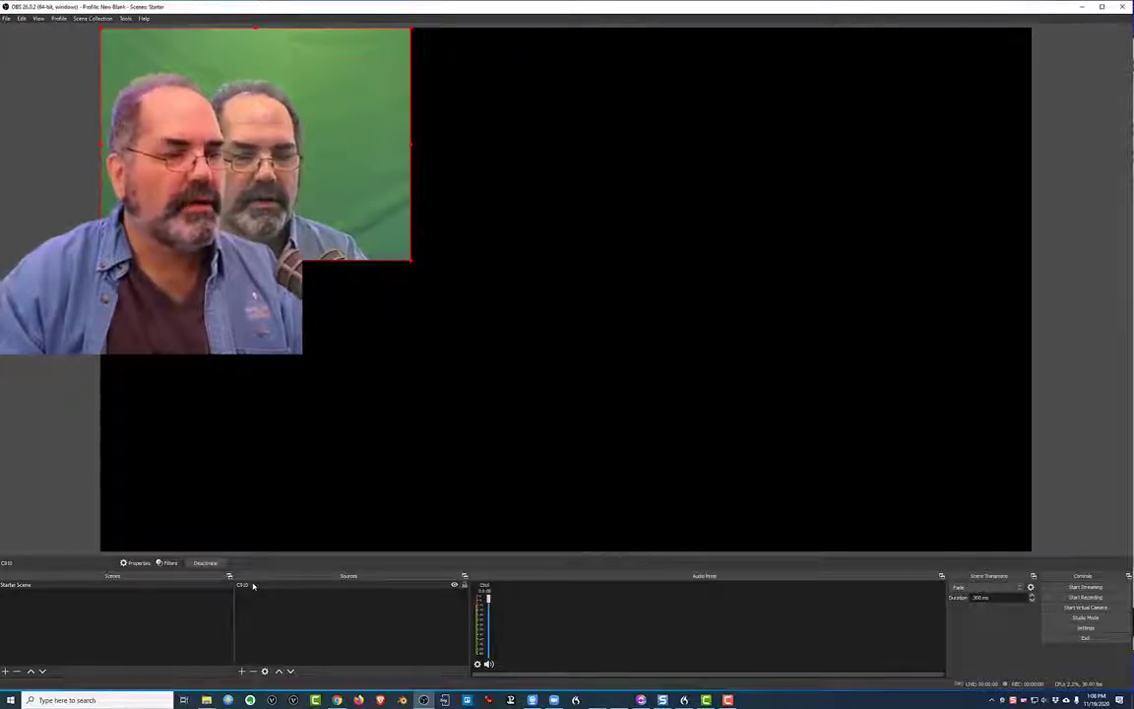
Step: Add an Image source named Background that uses the file VWblackandwhite.JPG
click(253, 613)
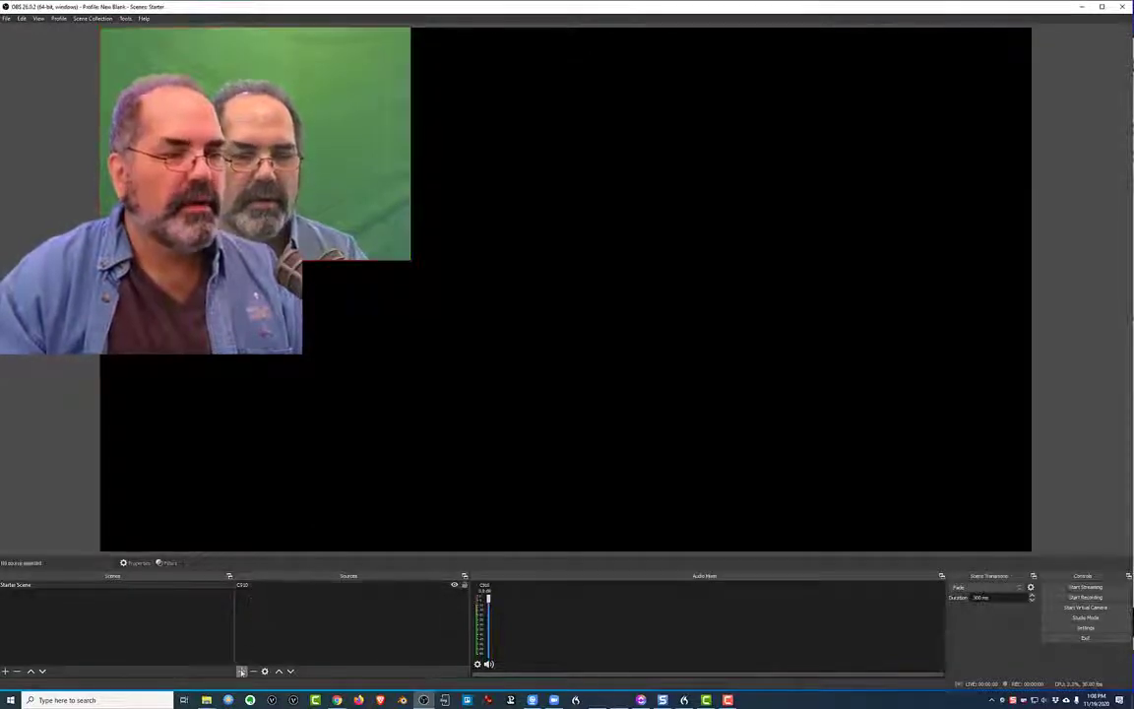
click(241, 671)
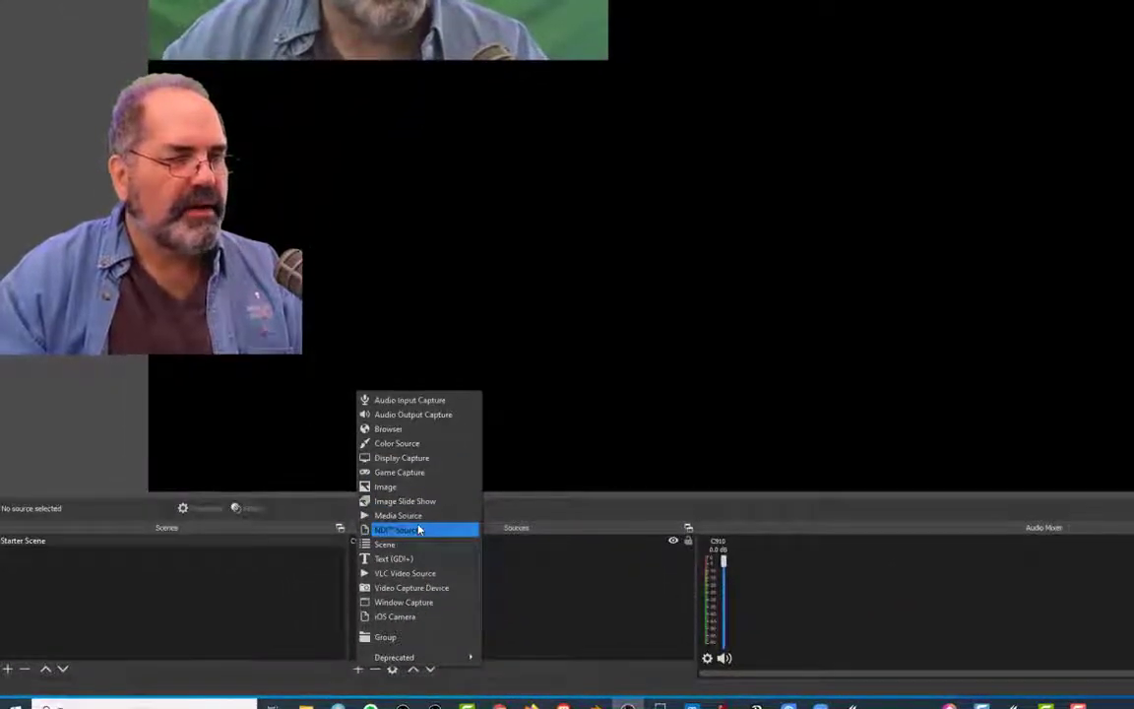
click(413, 486)
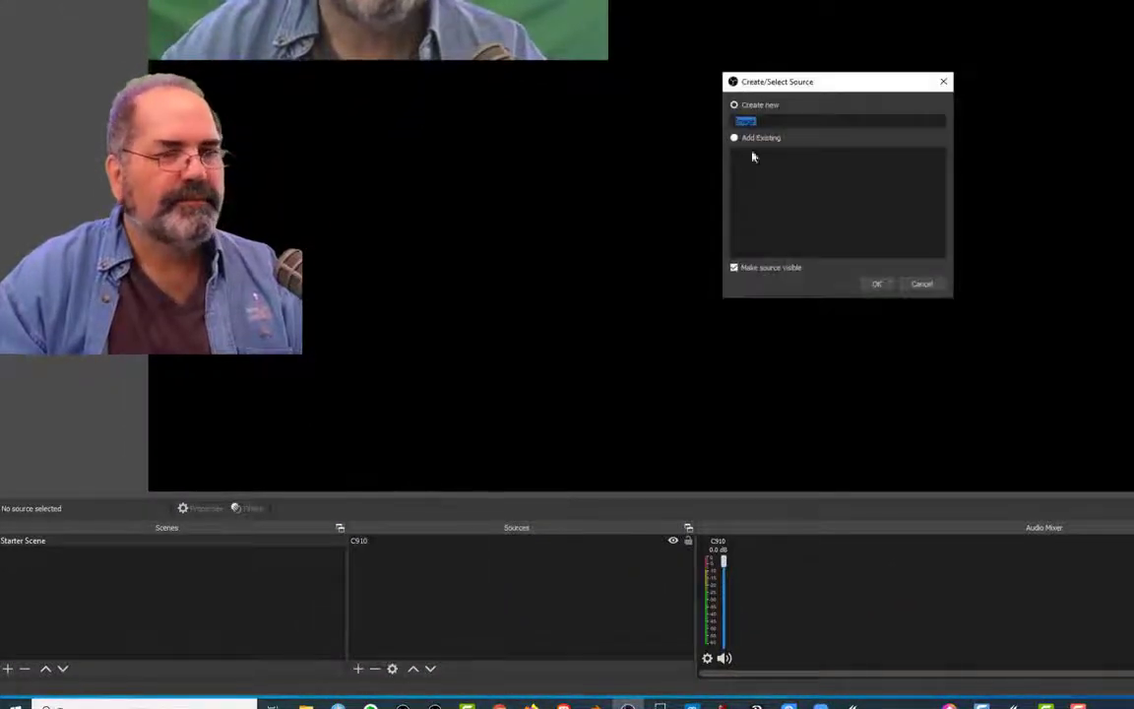
text(Bac)
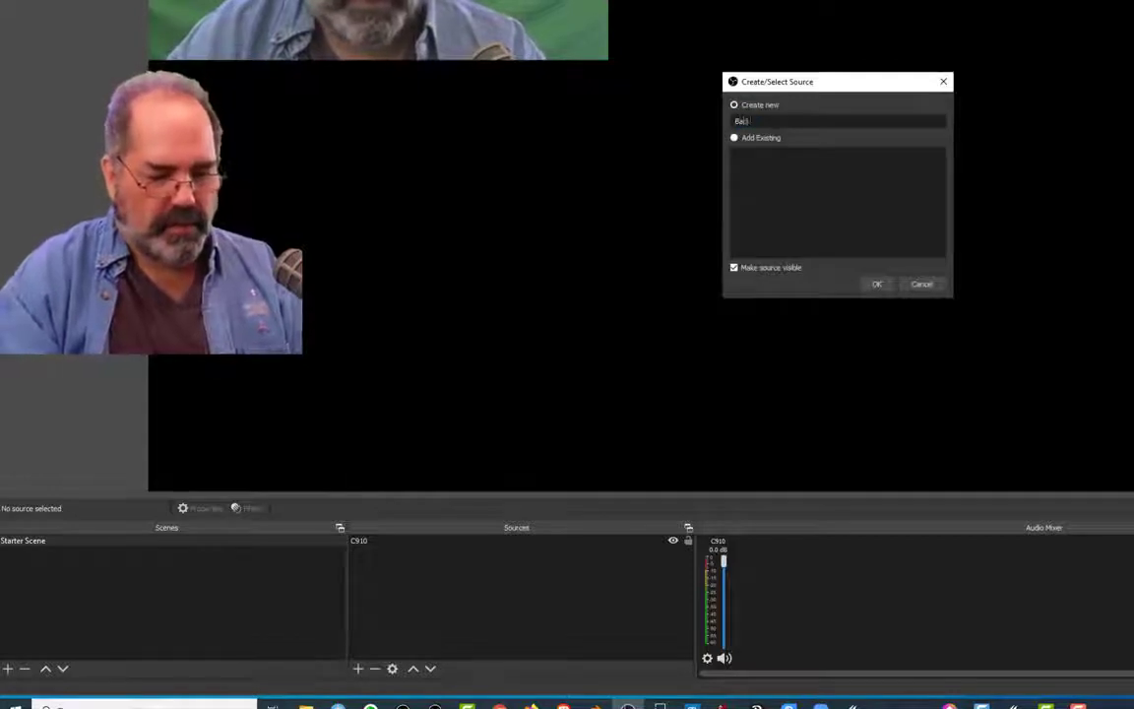
text(kground)
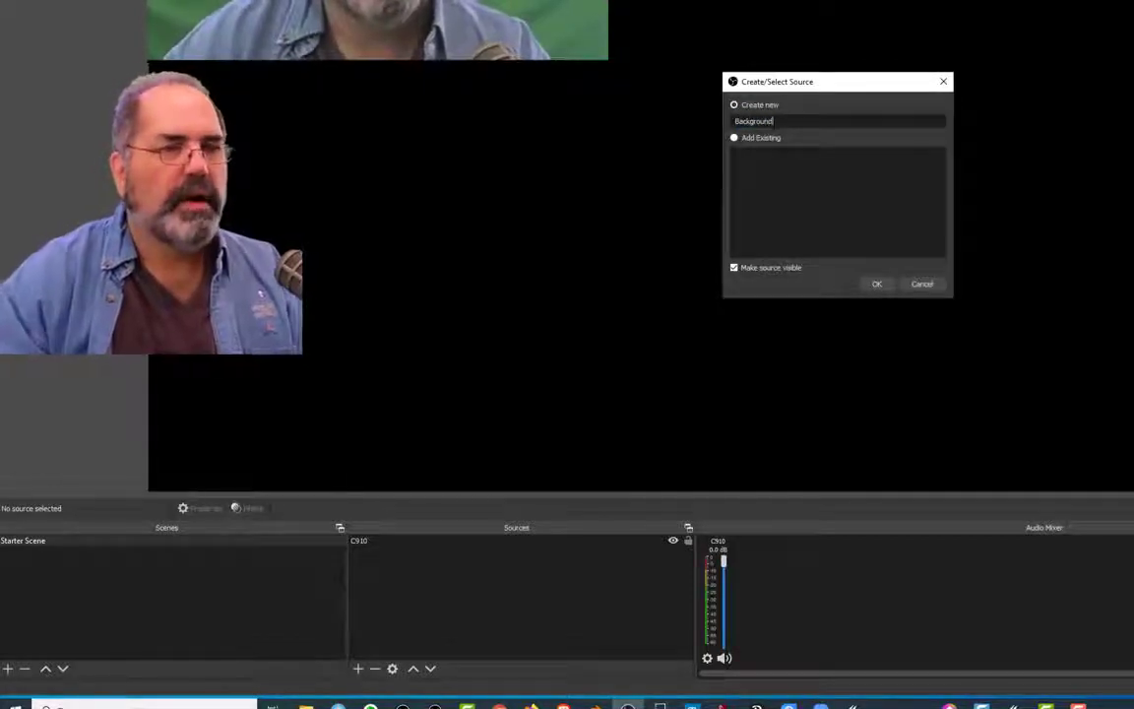
click(882, 292)
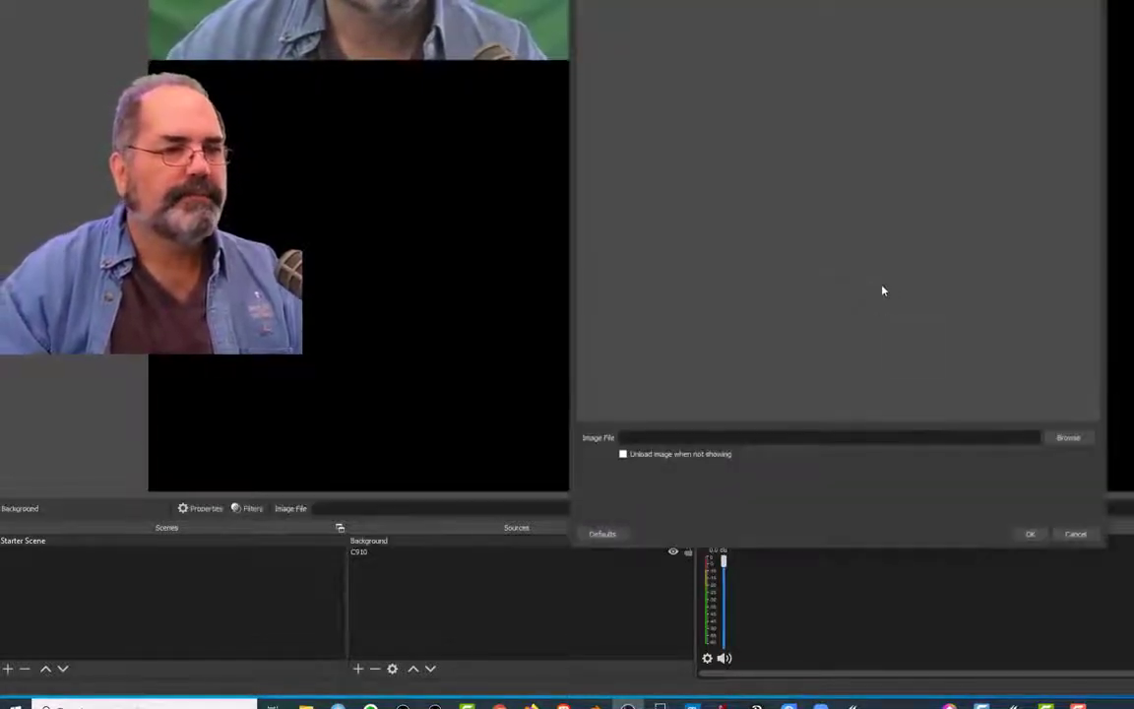
click(1063, 440)
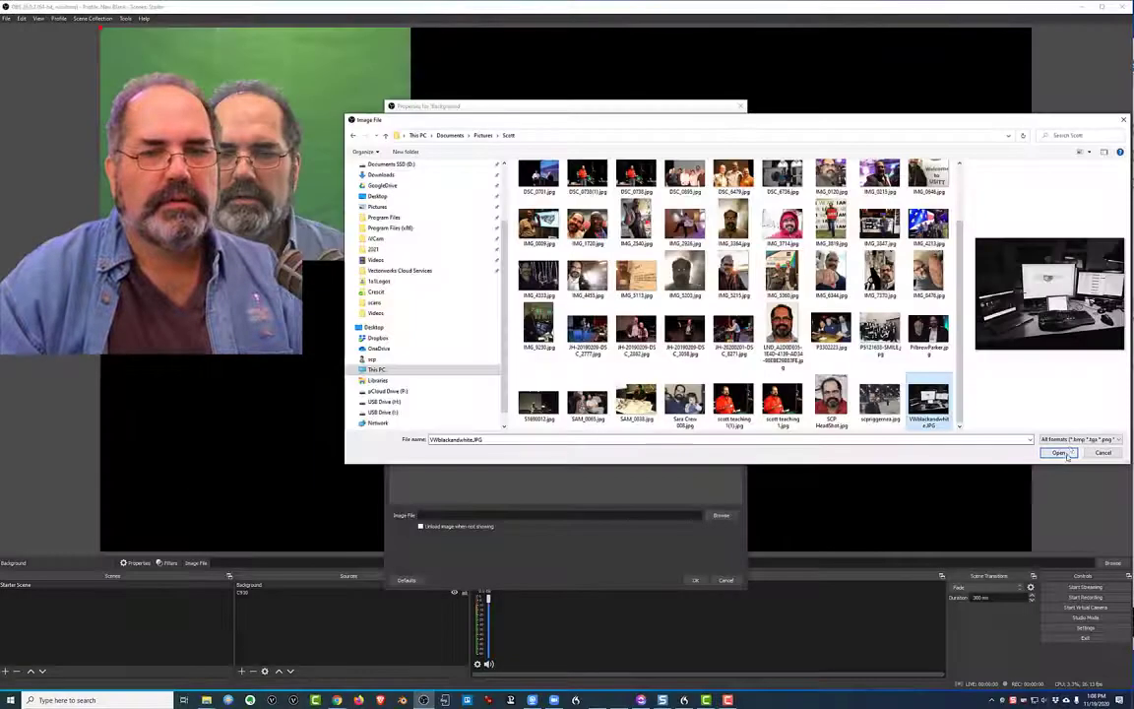
click(1058, 452)
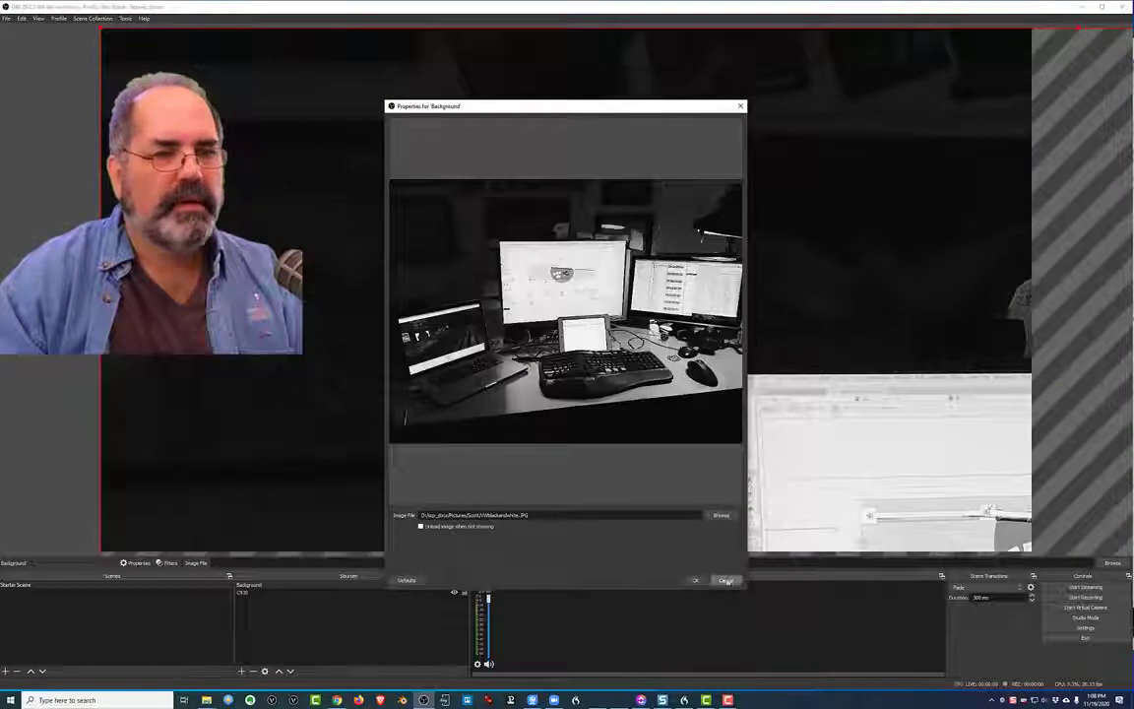
click(696, 580)
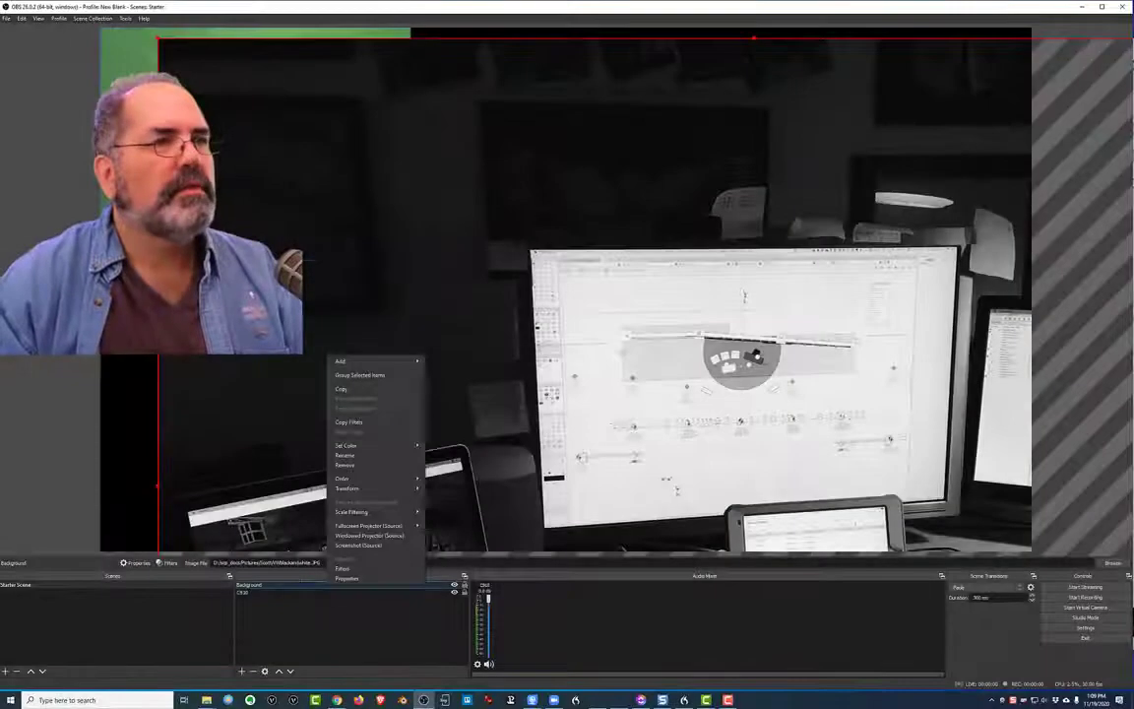
Step: Align the Background image with the canvas's upper-left corner and scale it to fill the full canvas width
click(161, 47)
drag(163, 43, 901, 430)
drag(964, 471, 410, 88)
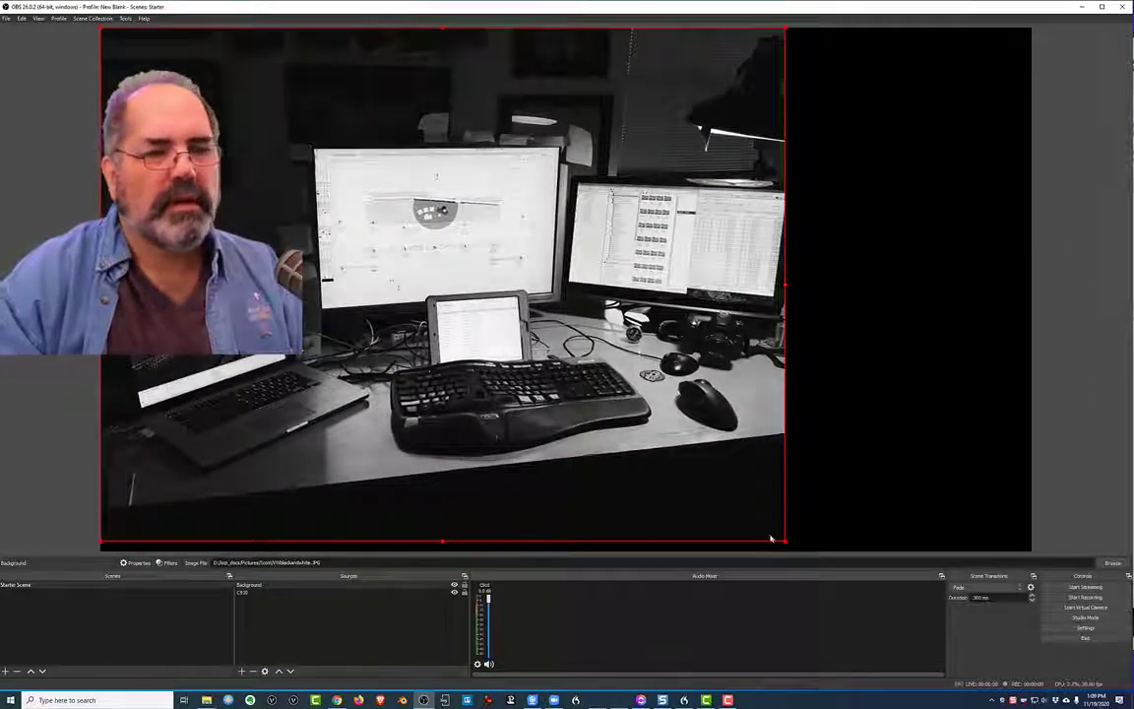
drag(786, 541, 1033, 559)
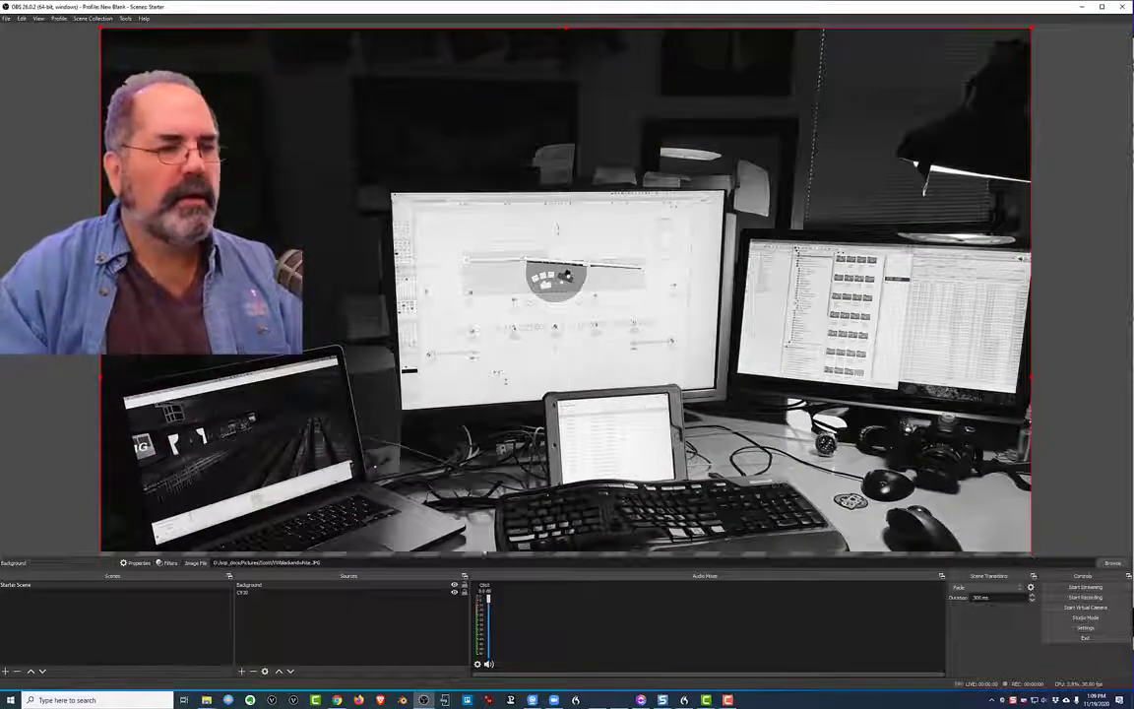
Step: Place the C910 source above Background in the source order and move the webcam picture to the canvas's upper-right area
click(250, 595)
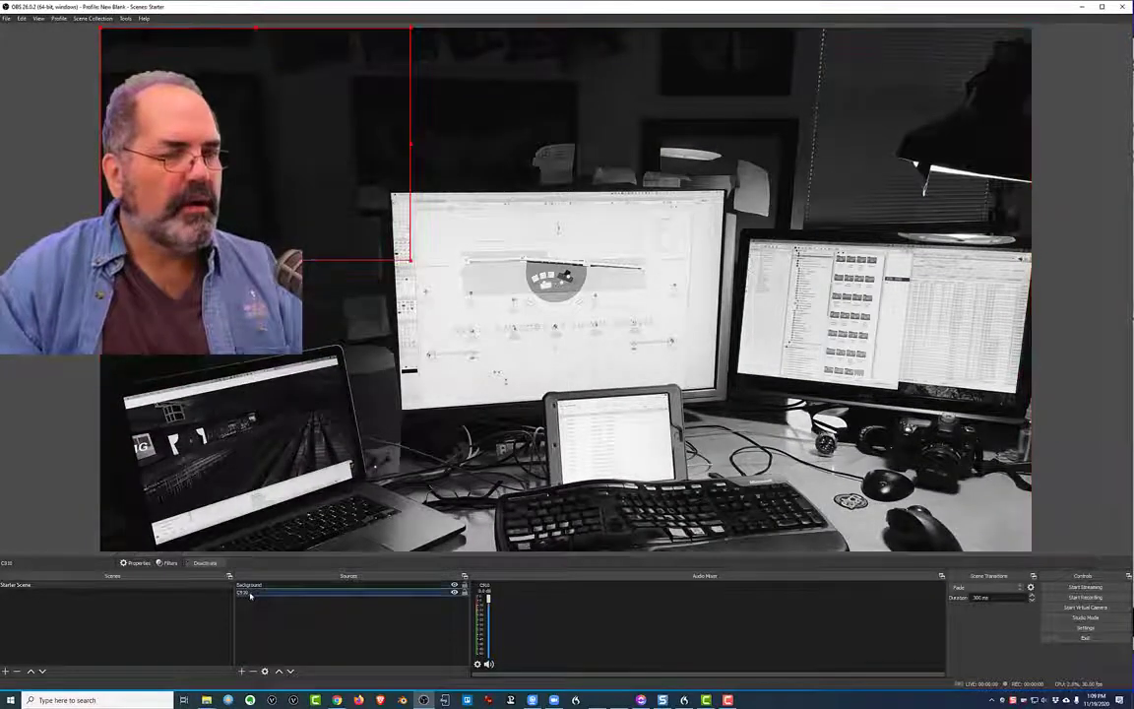
drag(252, 586, 252, 585)
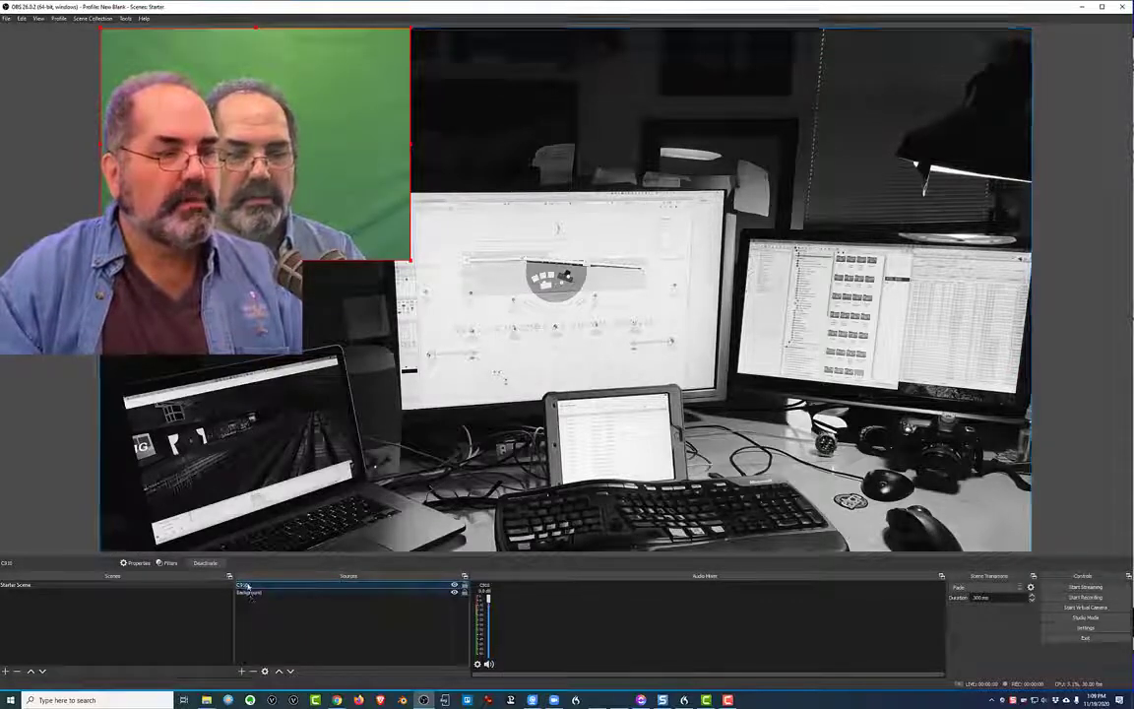
click(291, 671)
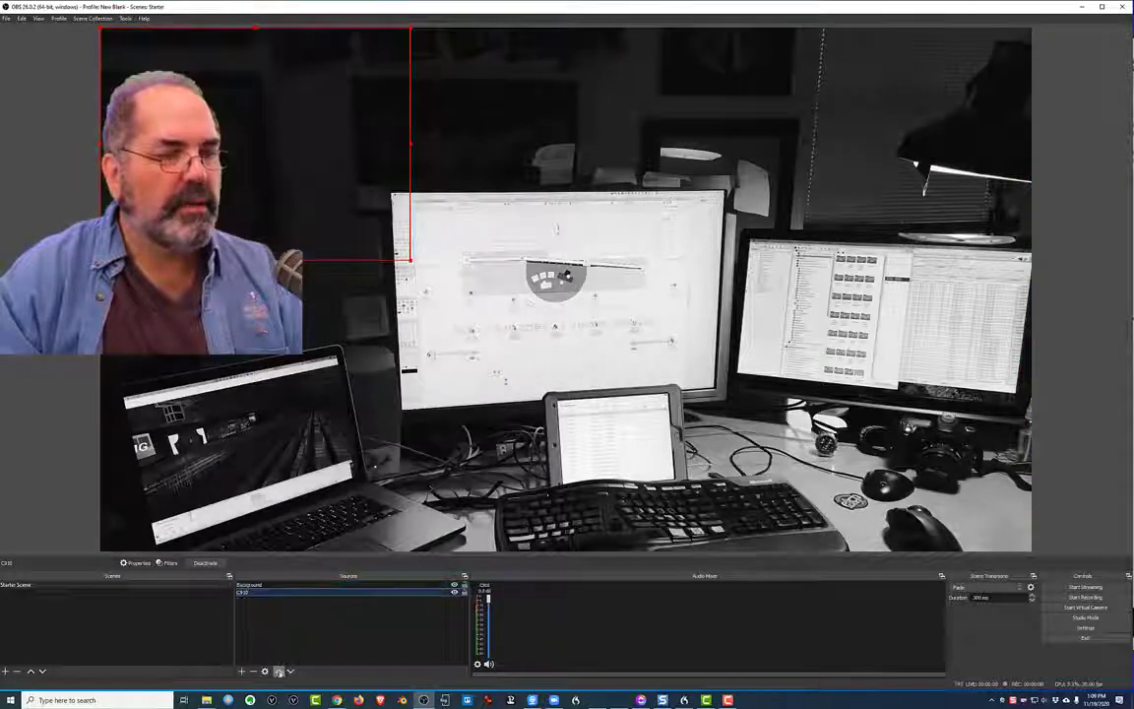
click(279, 671)
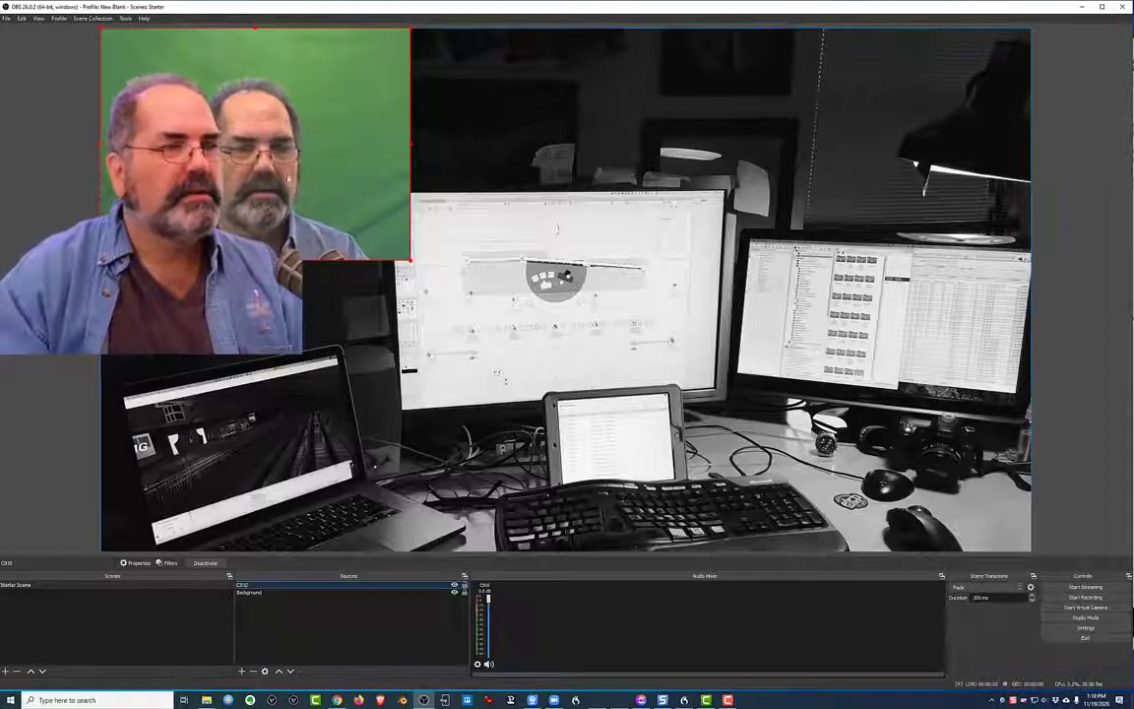
drag(150, 214, 706, 240)
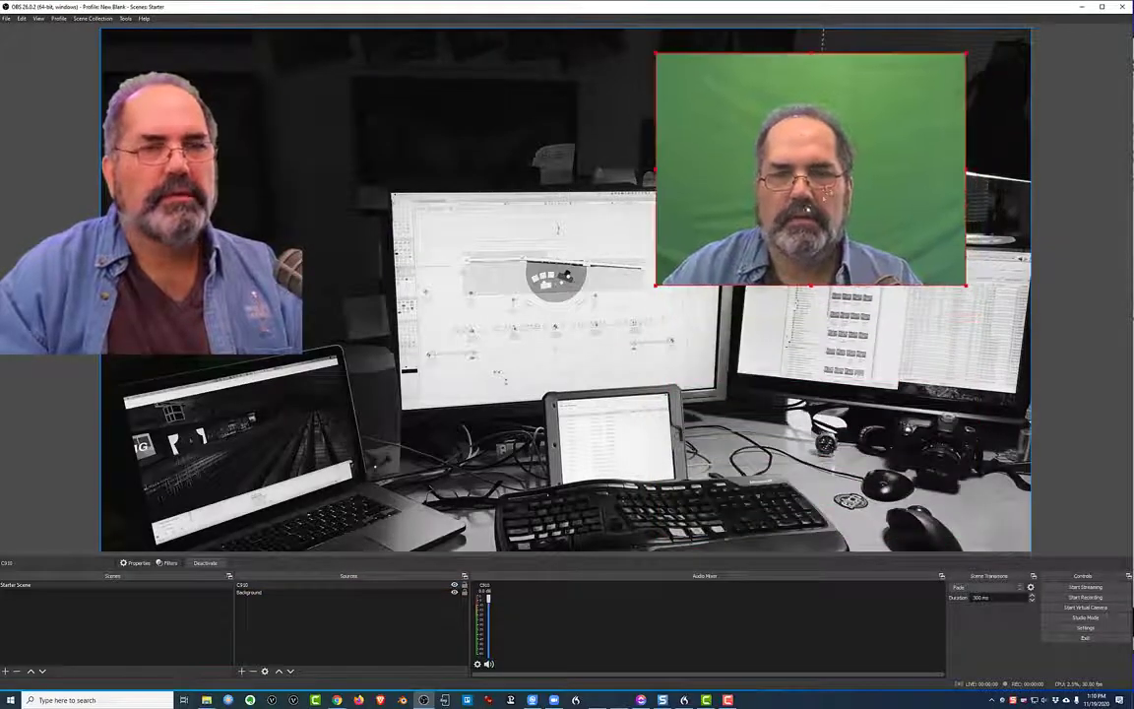
Step: Add a Chroma Key effect filter with the default name to the C910 source
right_click(253, 584)
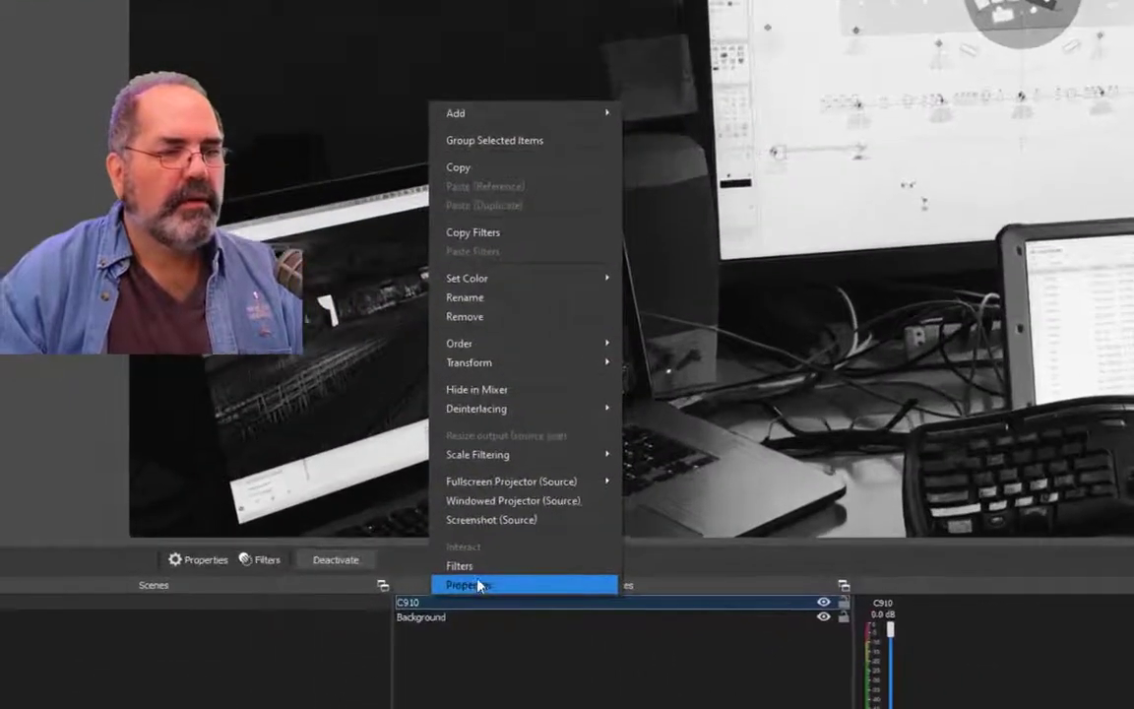
click(483, 567)
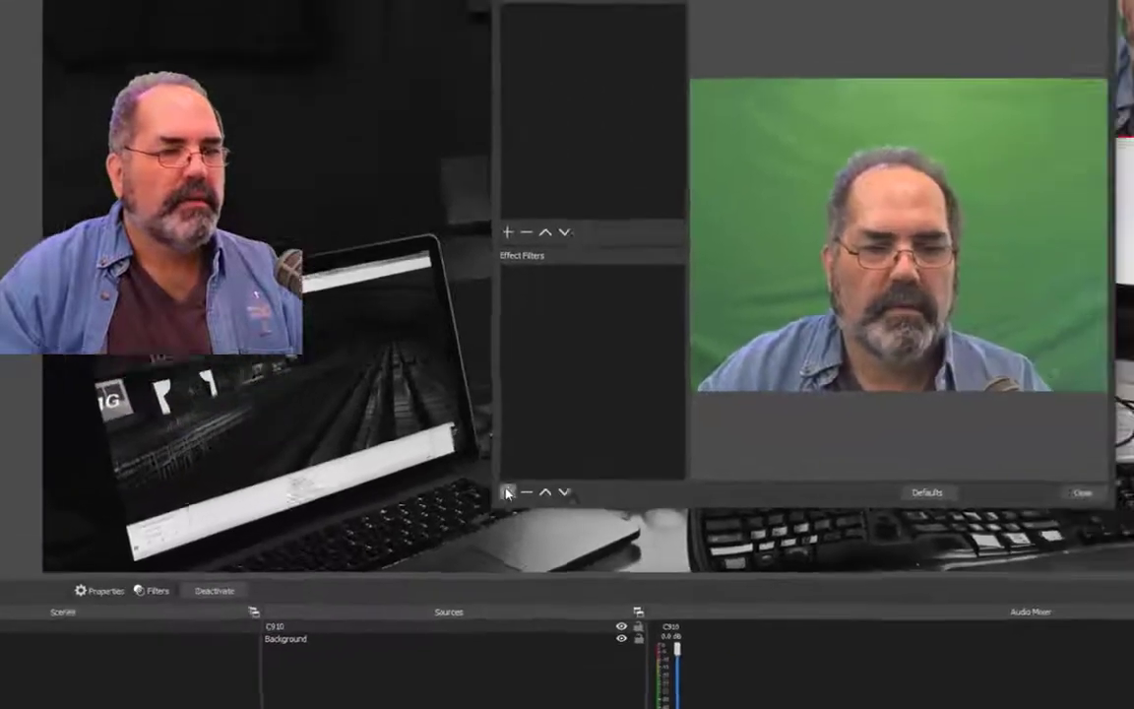
click(687, 441)
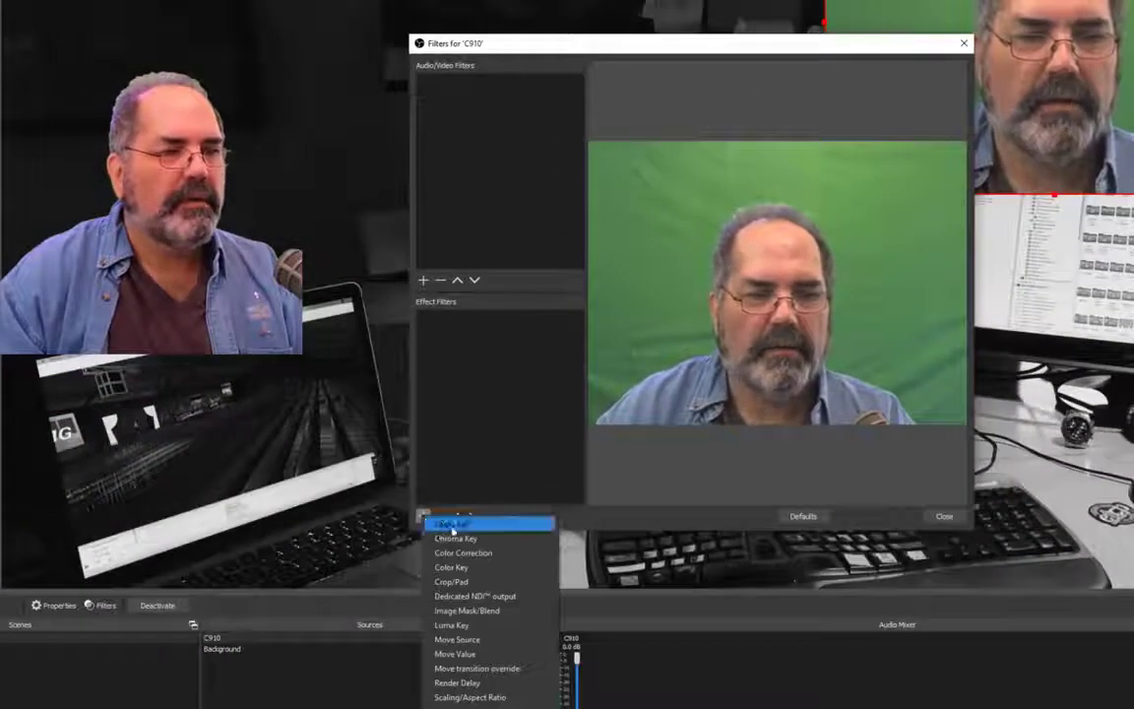
click(482, 547)
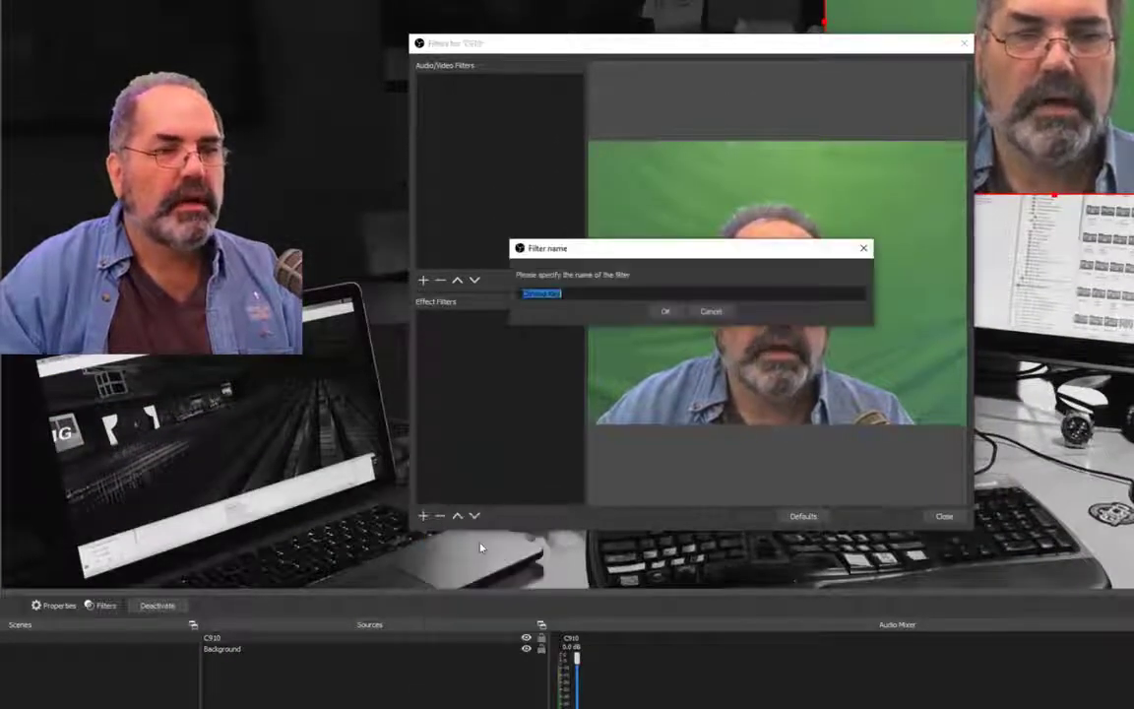
click(663, 311)
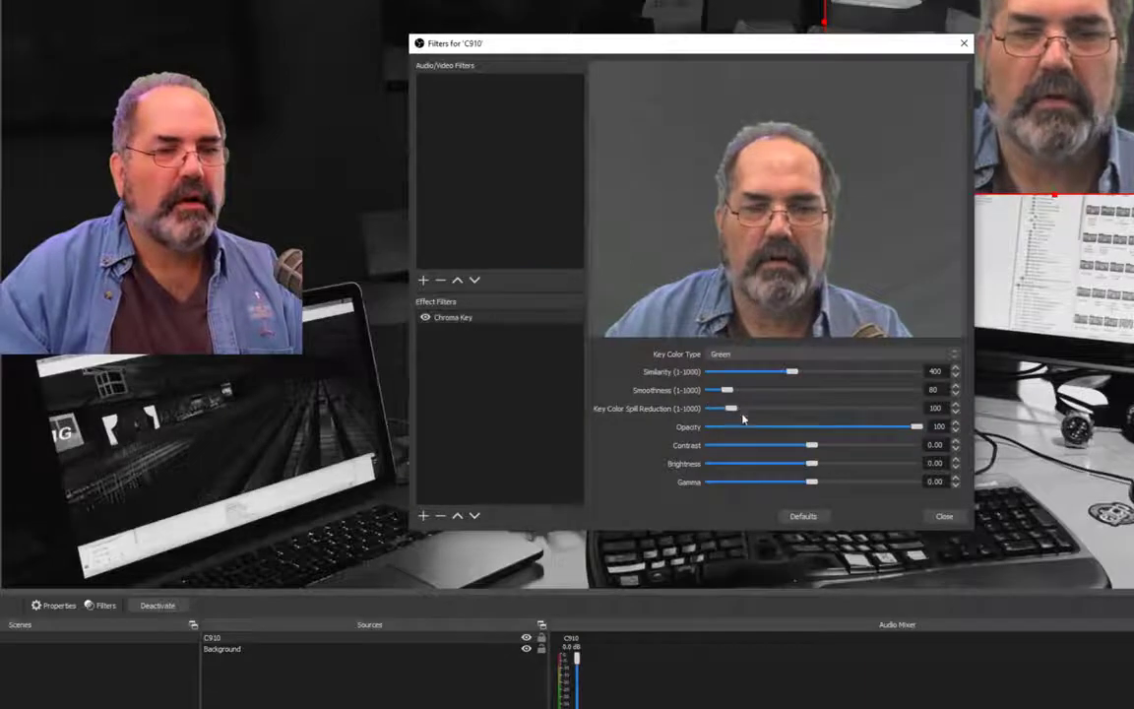
Step: Fine-tune the webcam's Chroma Key filter, setting Smoothness to 86, and deselect the source
drag(883, 46, 707, 37)
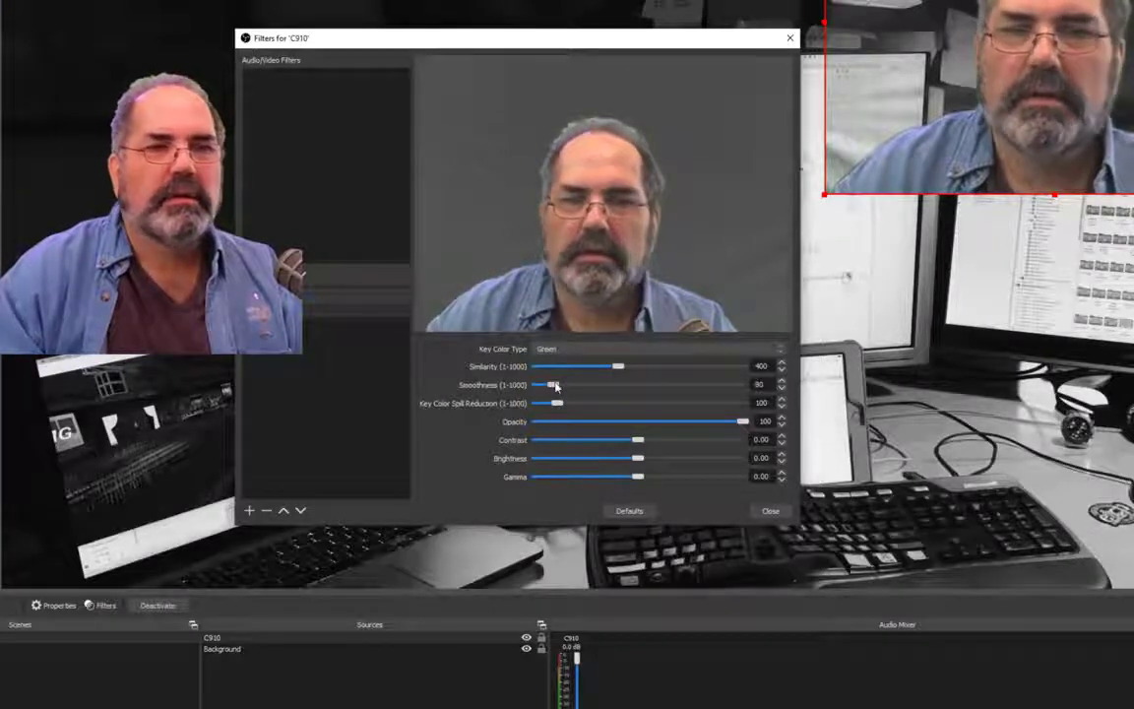
drag(557, 387, 565, 391)
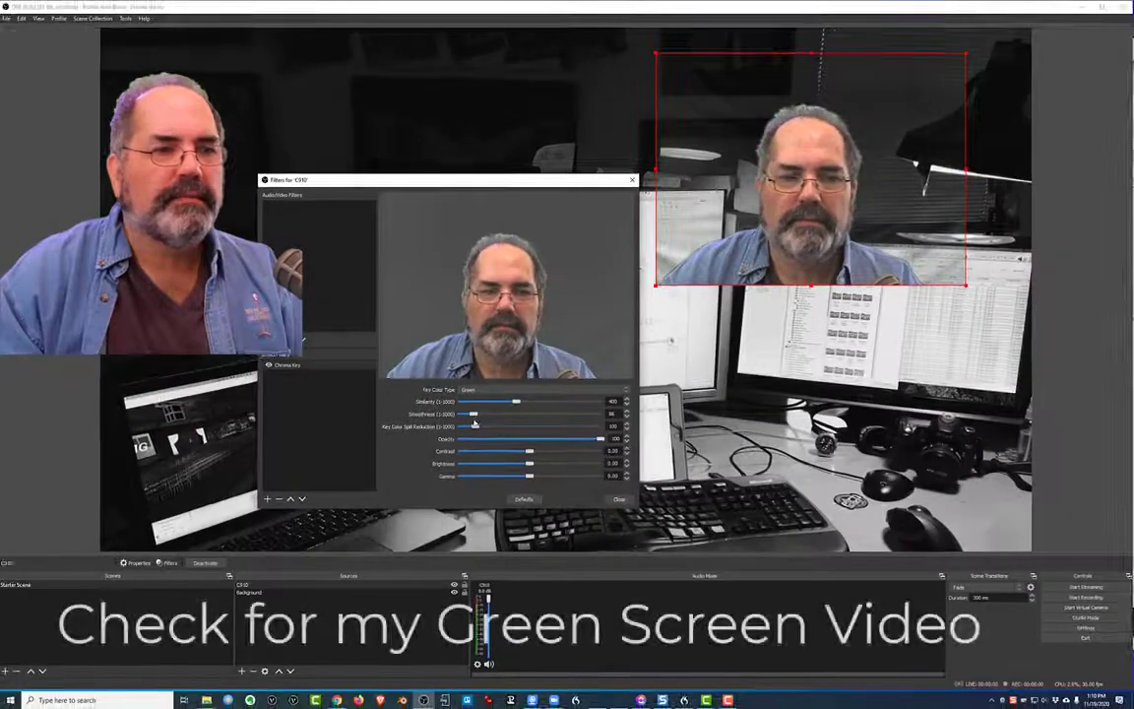
drag(475, 424, 520, 405)
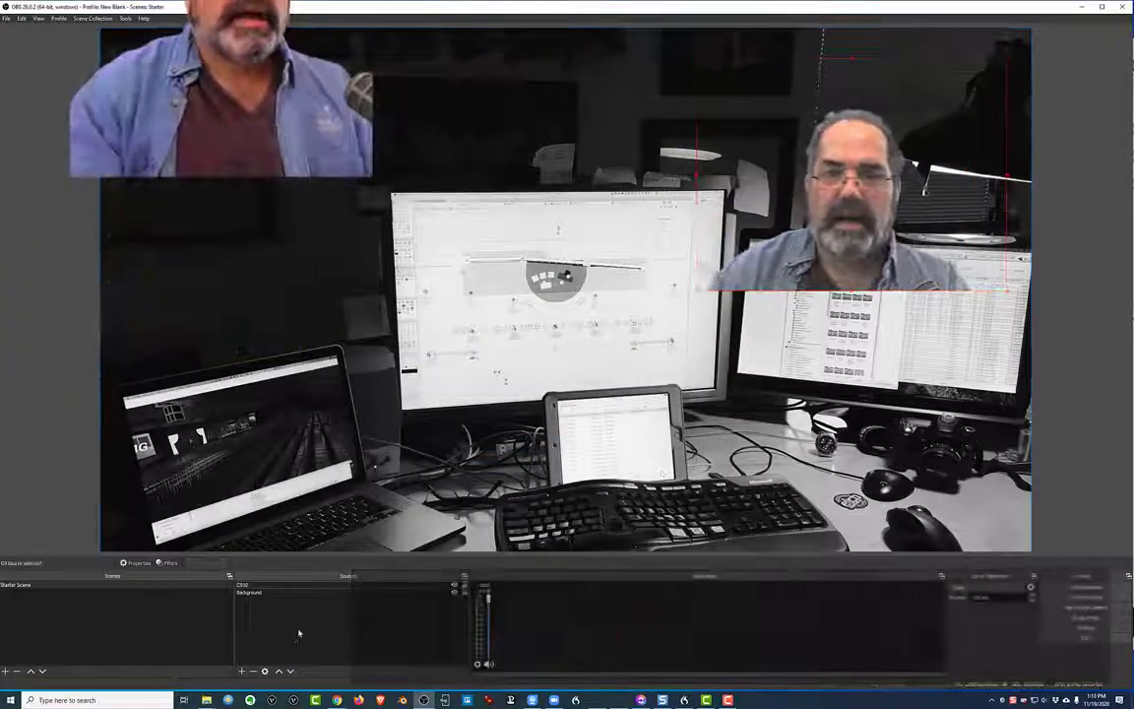
click(299, 633)
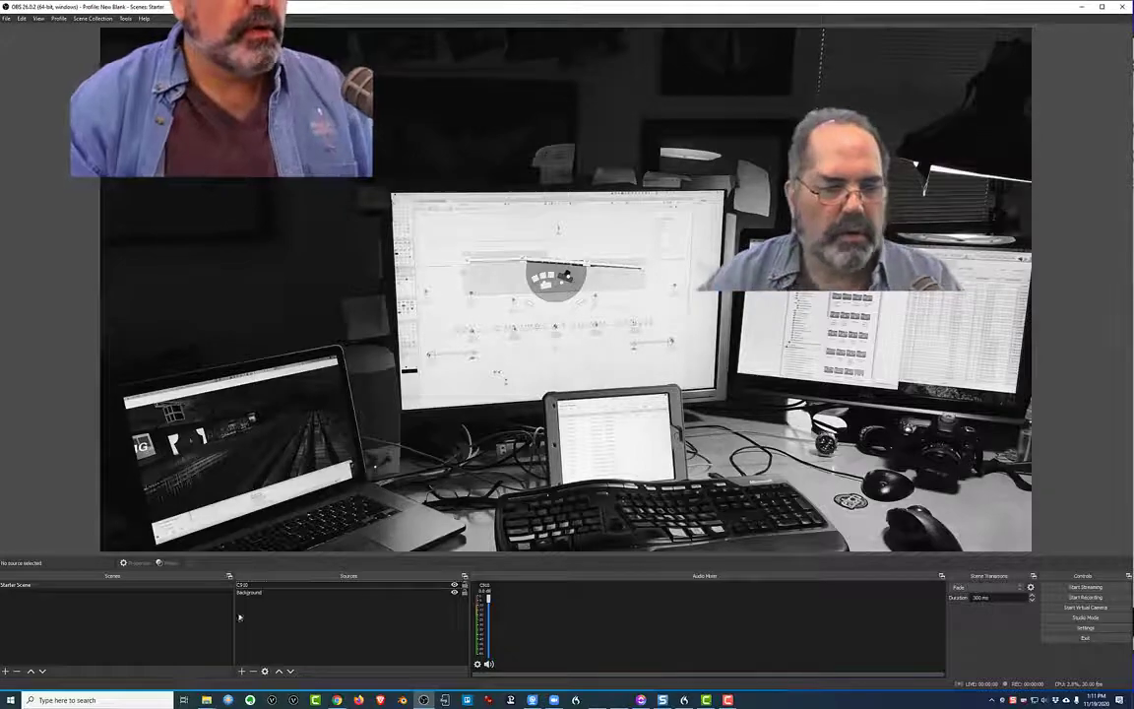
Step: Add a new Audio Input Capture source named EV-20 to the scene
click(241, 671)
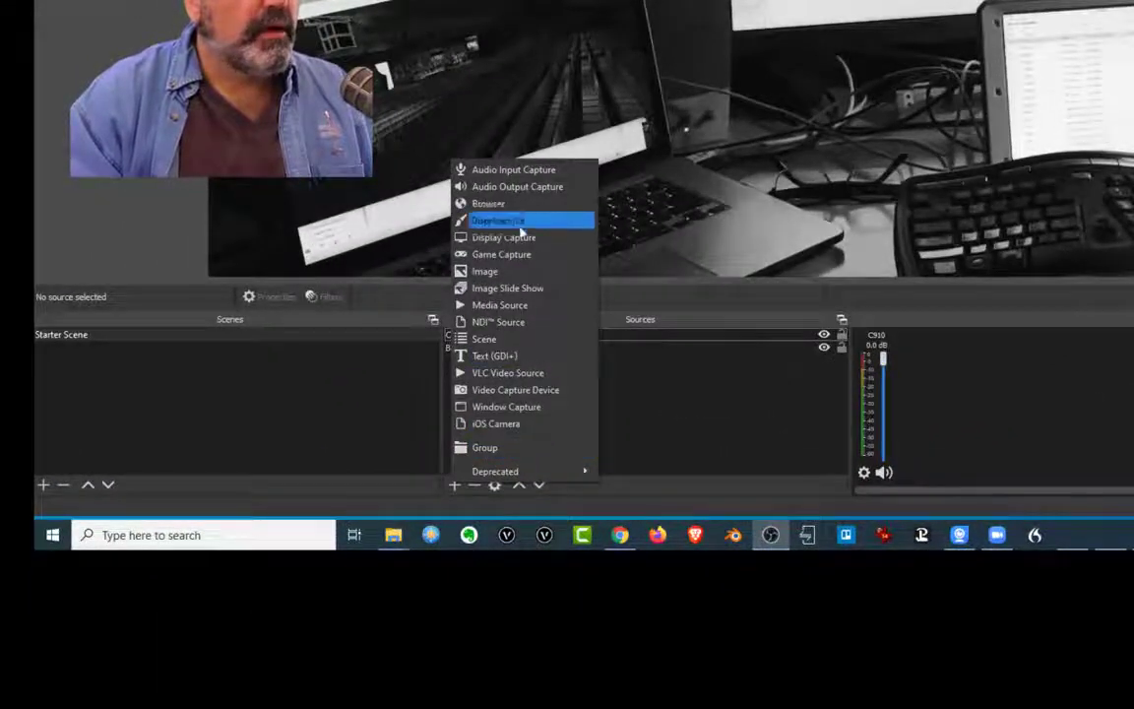
click(519, 172)
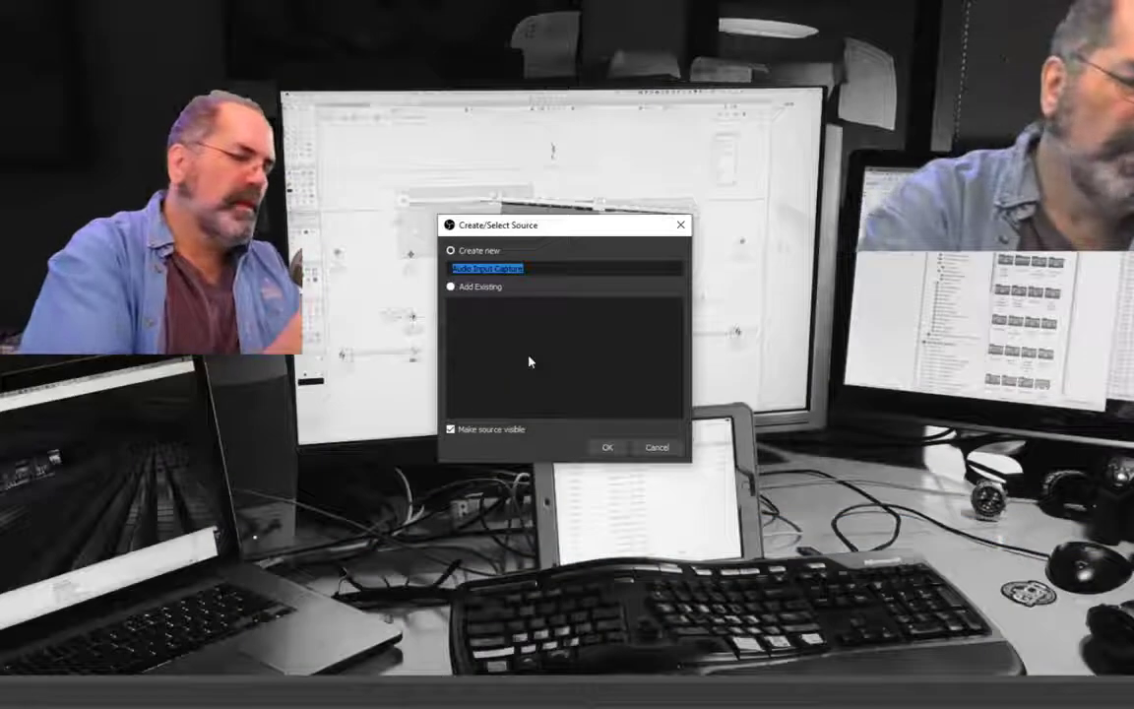
text(E)
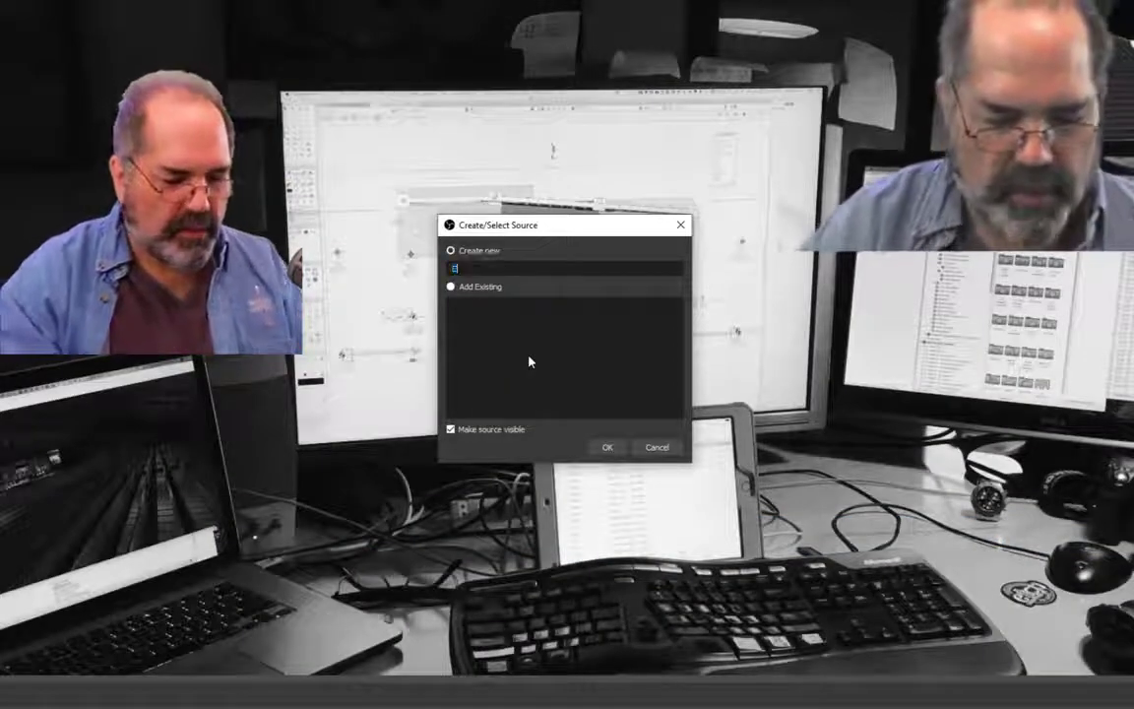
text(V-20)
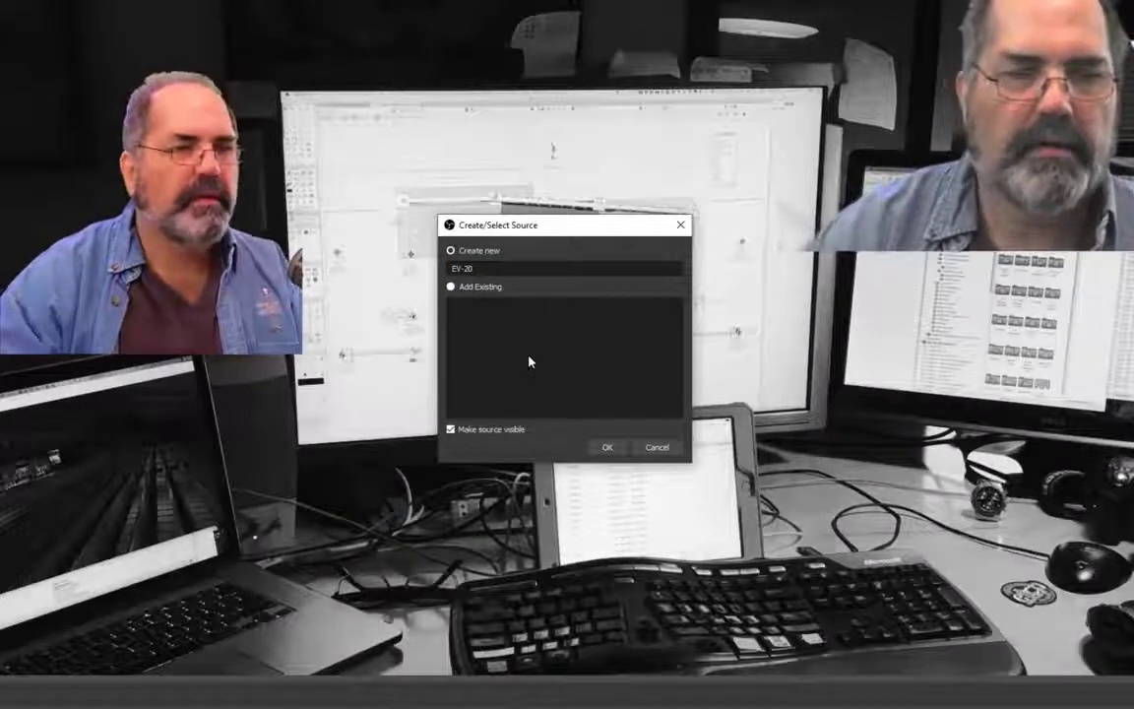
click(606, 447)
Step: Set the EV-20 source's device to Microphone (Blue Icicle) and accept its properties
click(406, 1)
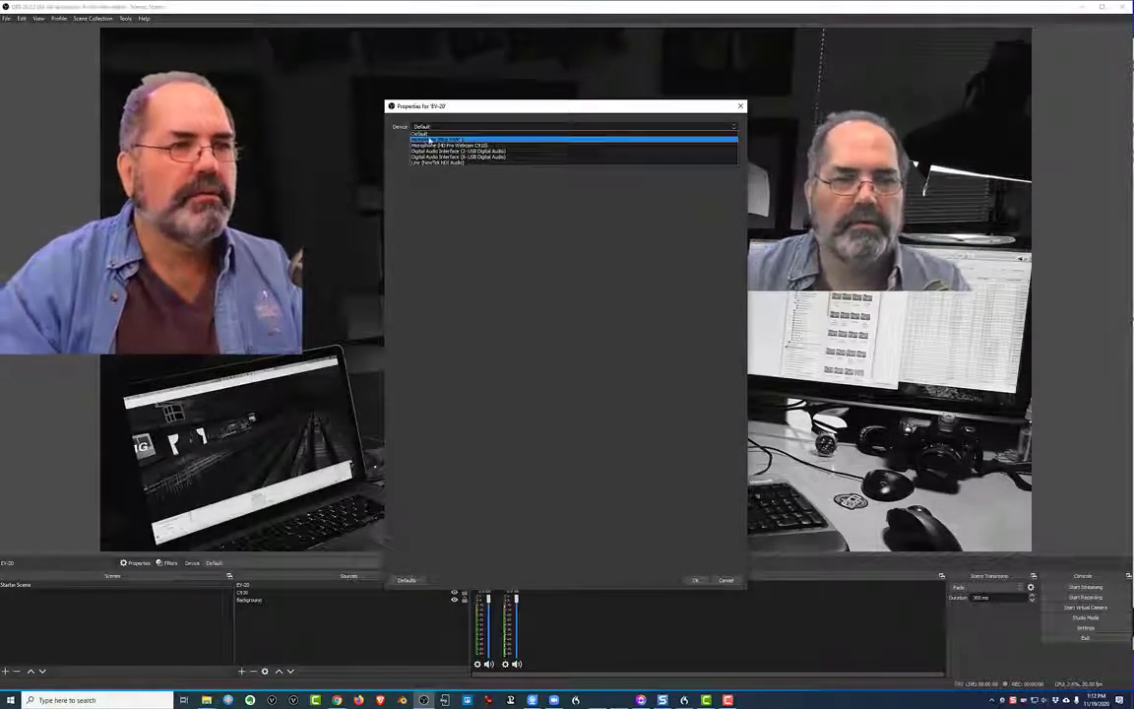
click(429, 140)
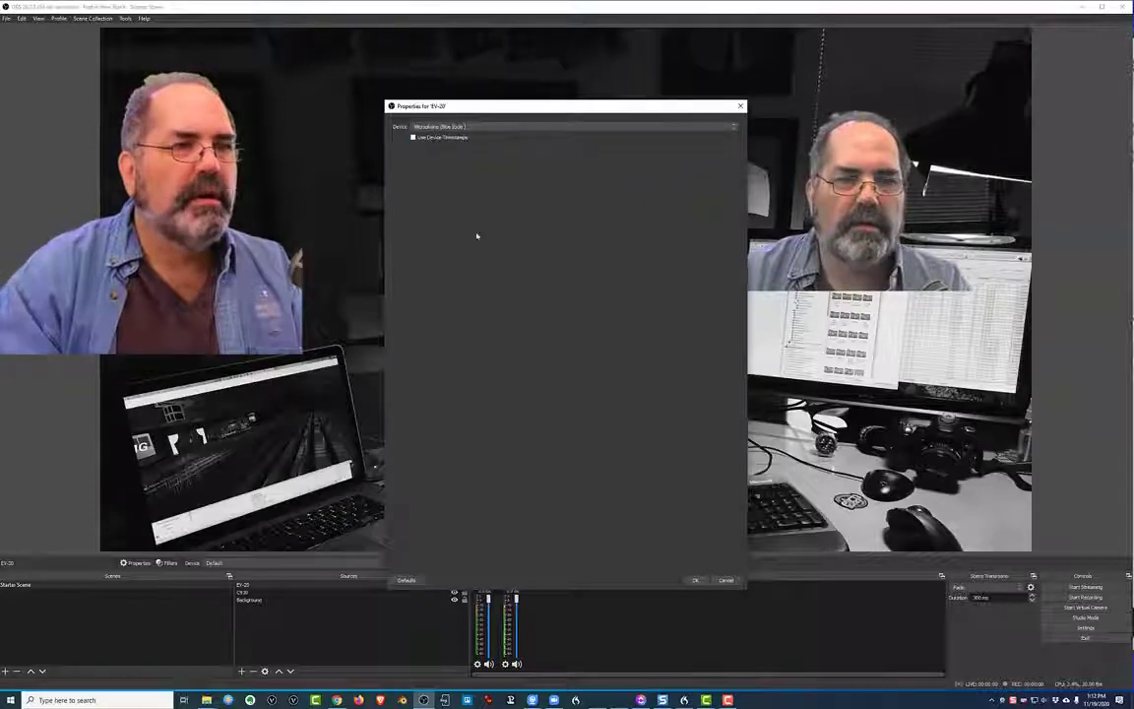
click(695, 580)
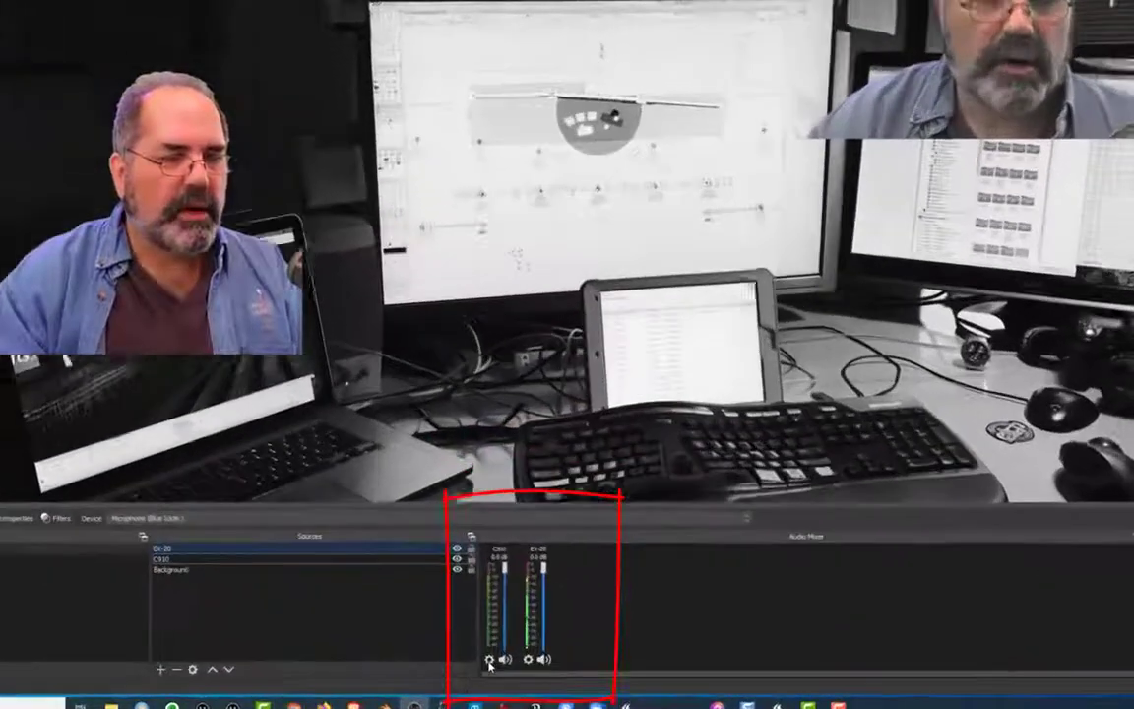
Step: Mute the C910 webcam's audio in the Audio Mixer and hide its channel
click(479, 665)
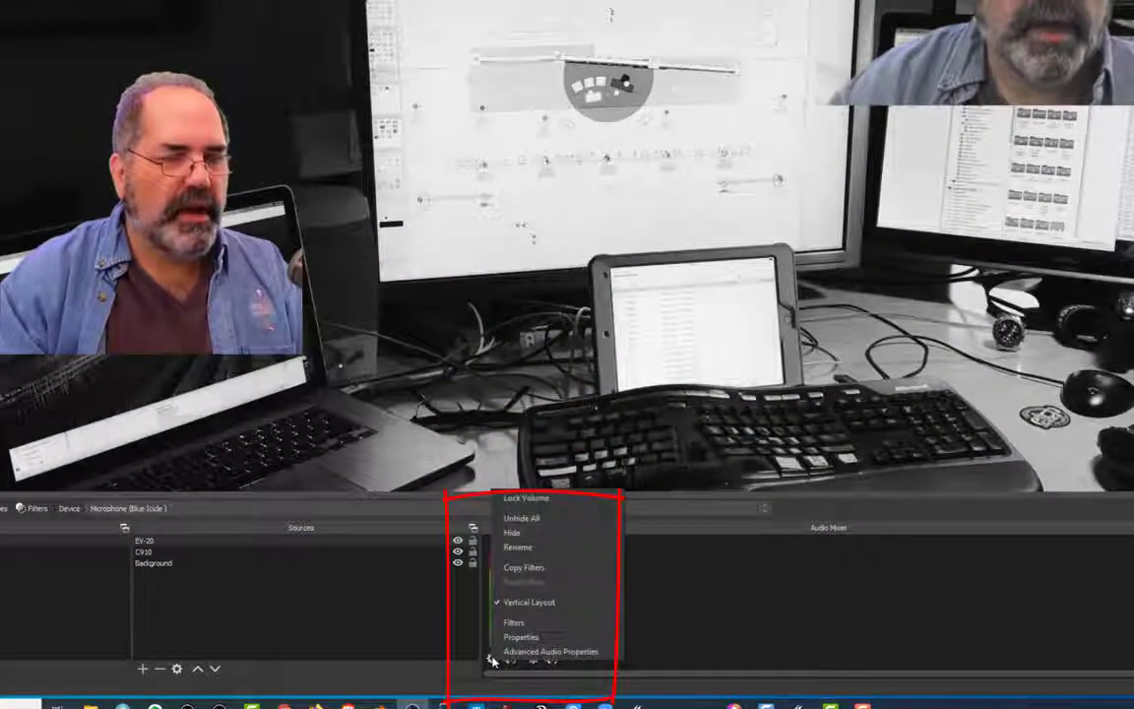
click(640, 643)
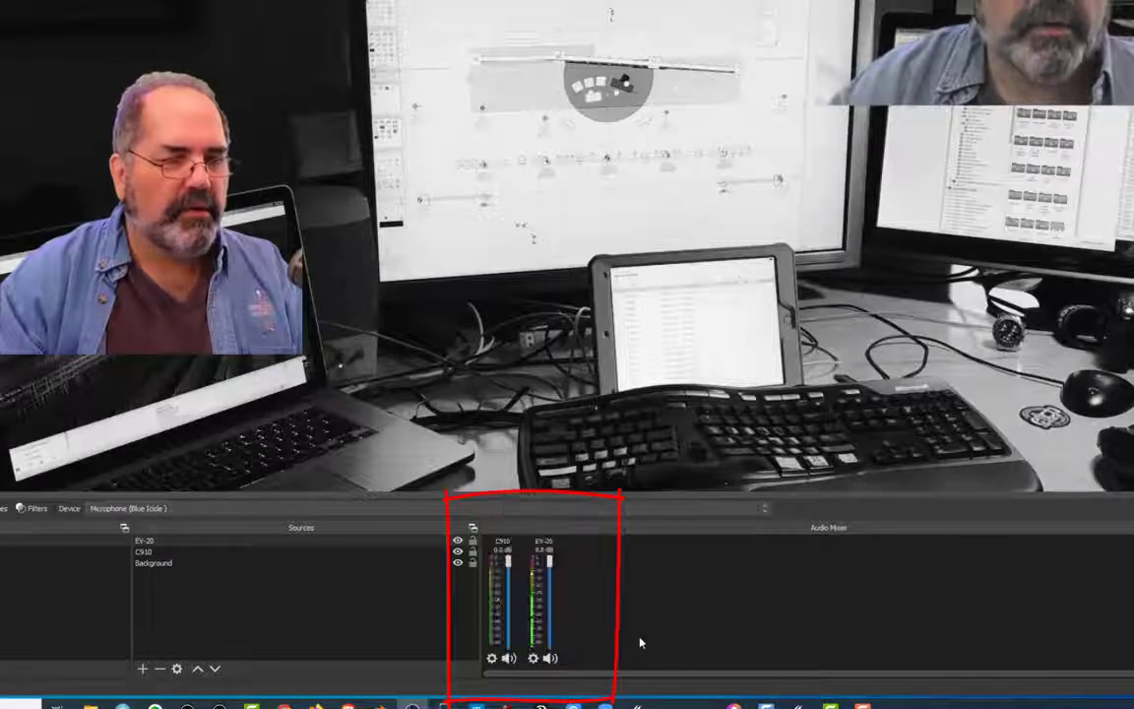
click(492, 661)
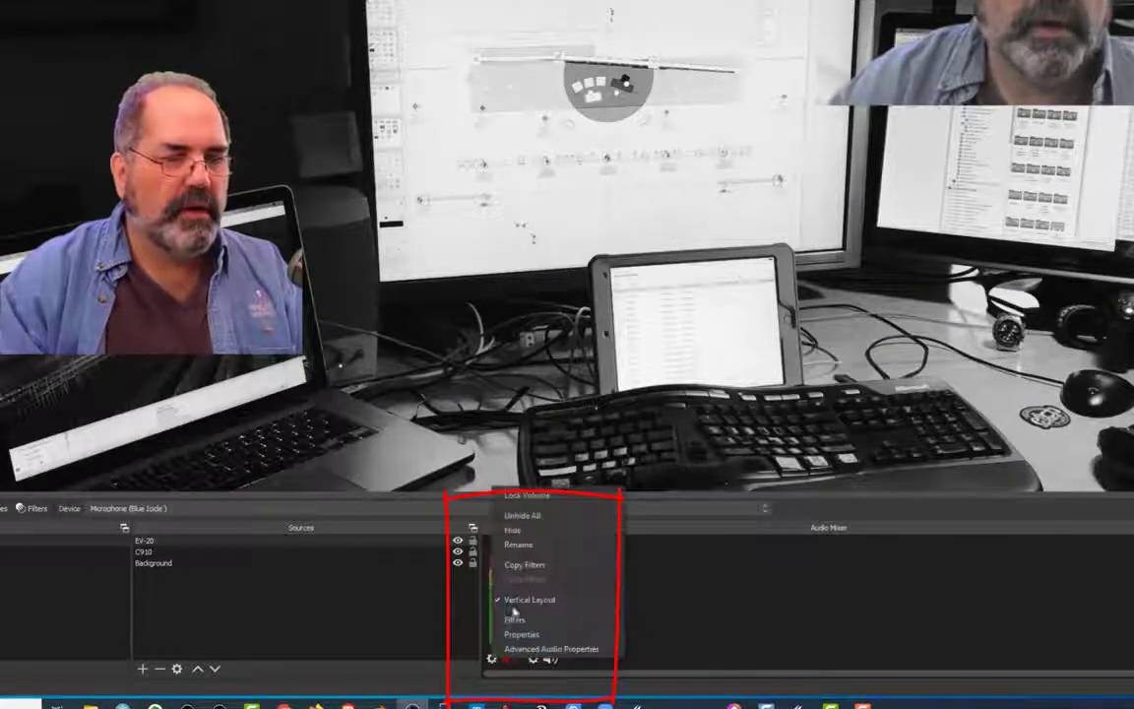
click(540, 506)
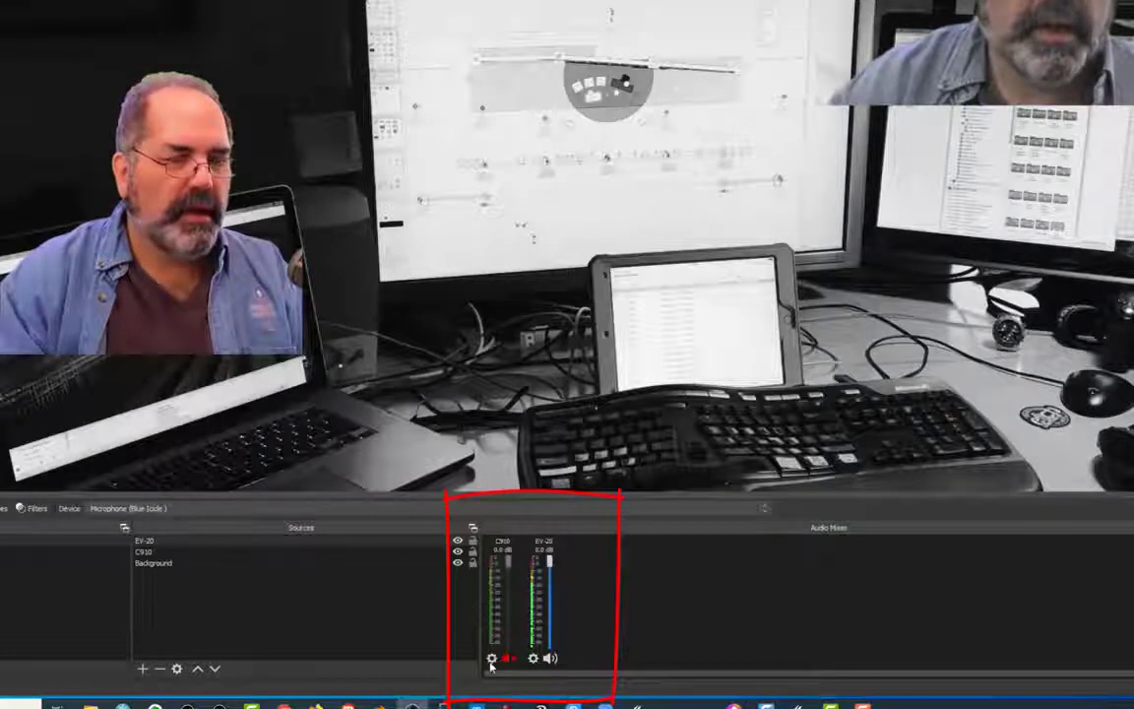
click(492, 659)
click(512, 533)
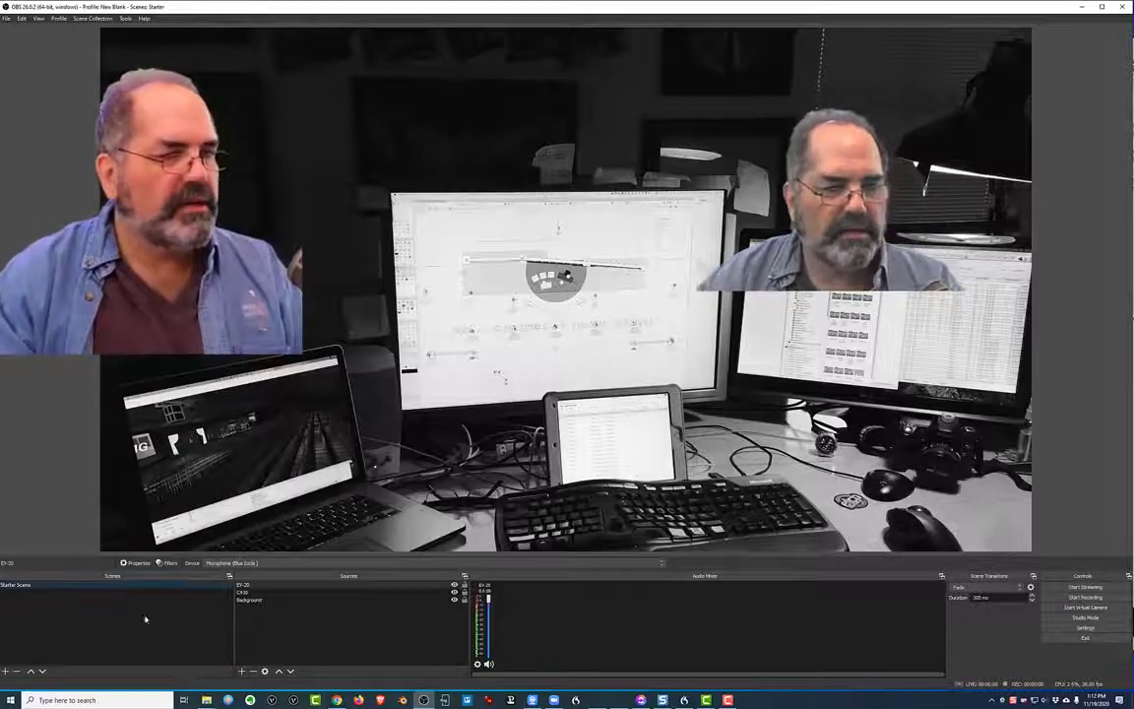
Step: Add an empty scene with the default name Scene 2
click(60, 587)
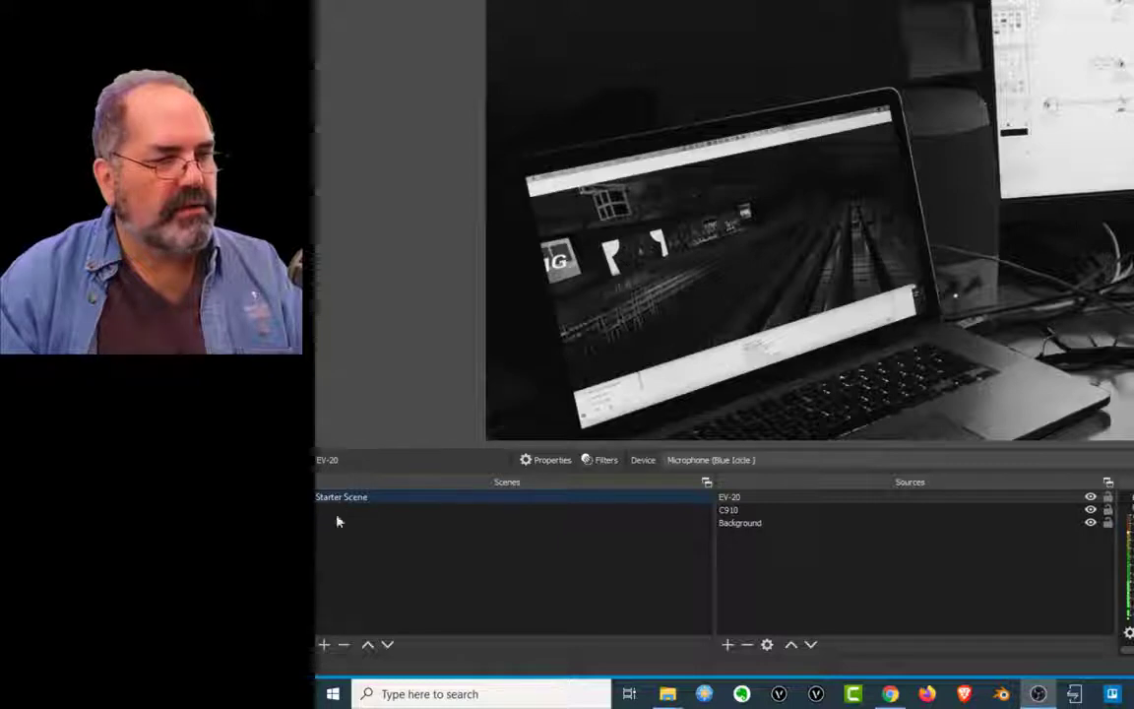
click(325, 645)
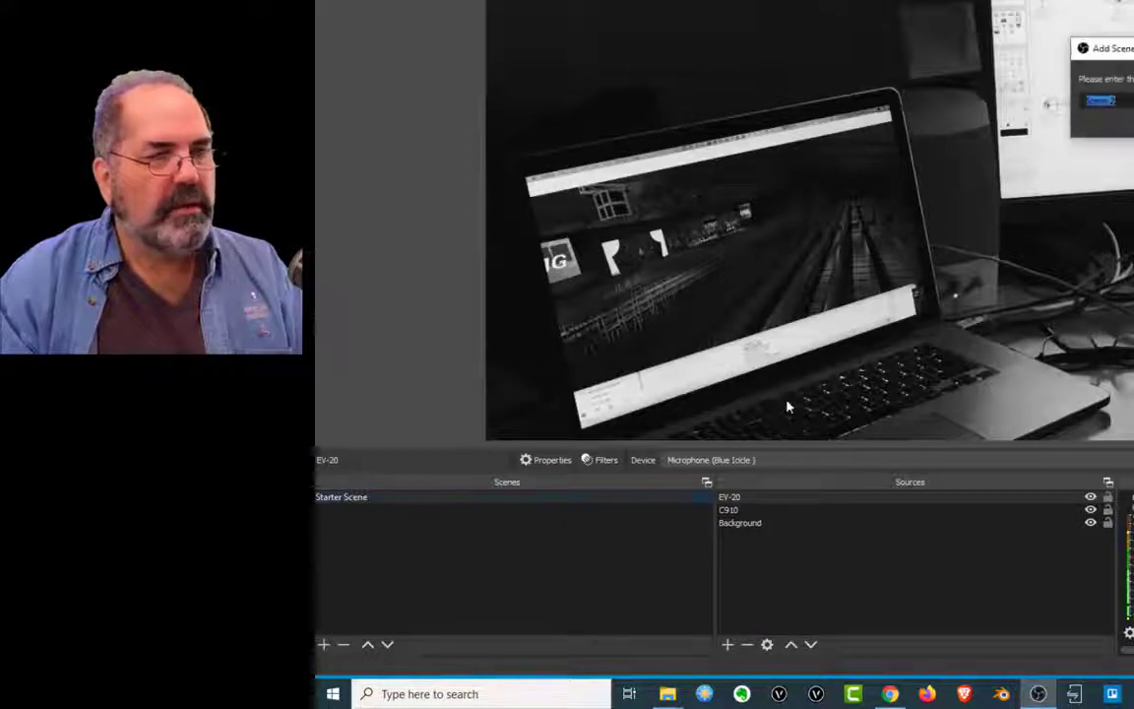
key(Return)
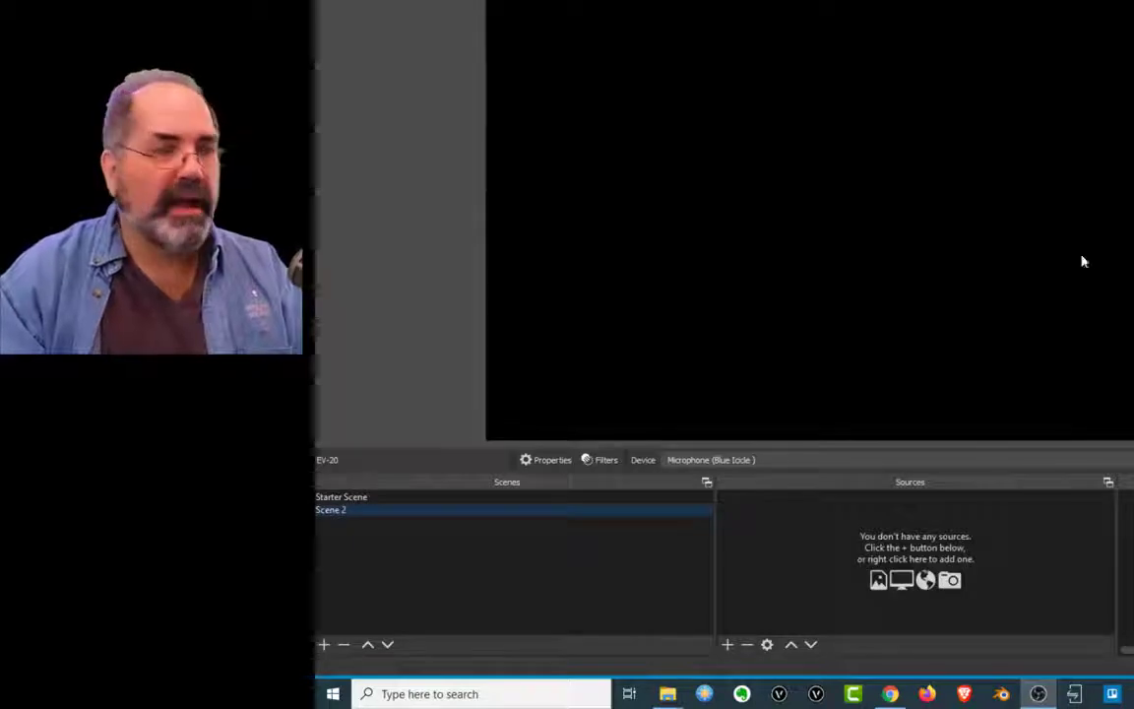
Step: Duplicate Starter Scene as Starter Scene 2 and move the webcam picture in the copy to the canvas's lower-left area
click(370, 499)
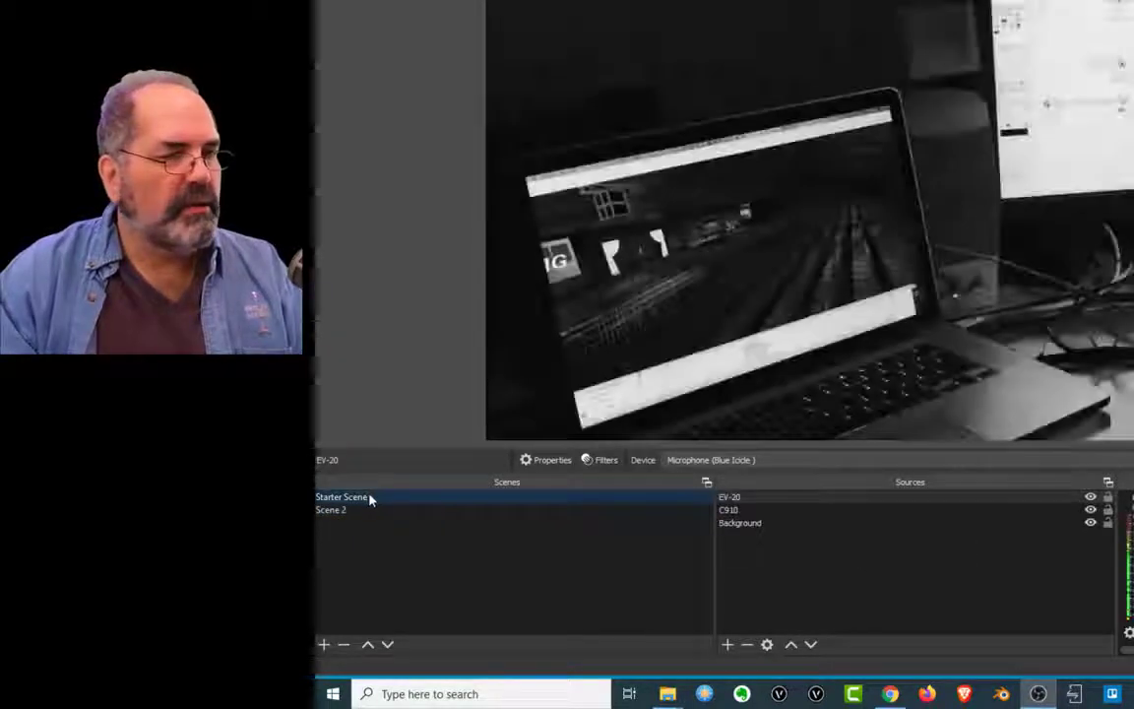
right_click(370, 500)
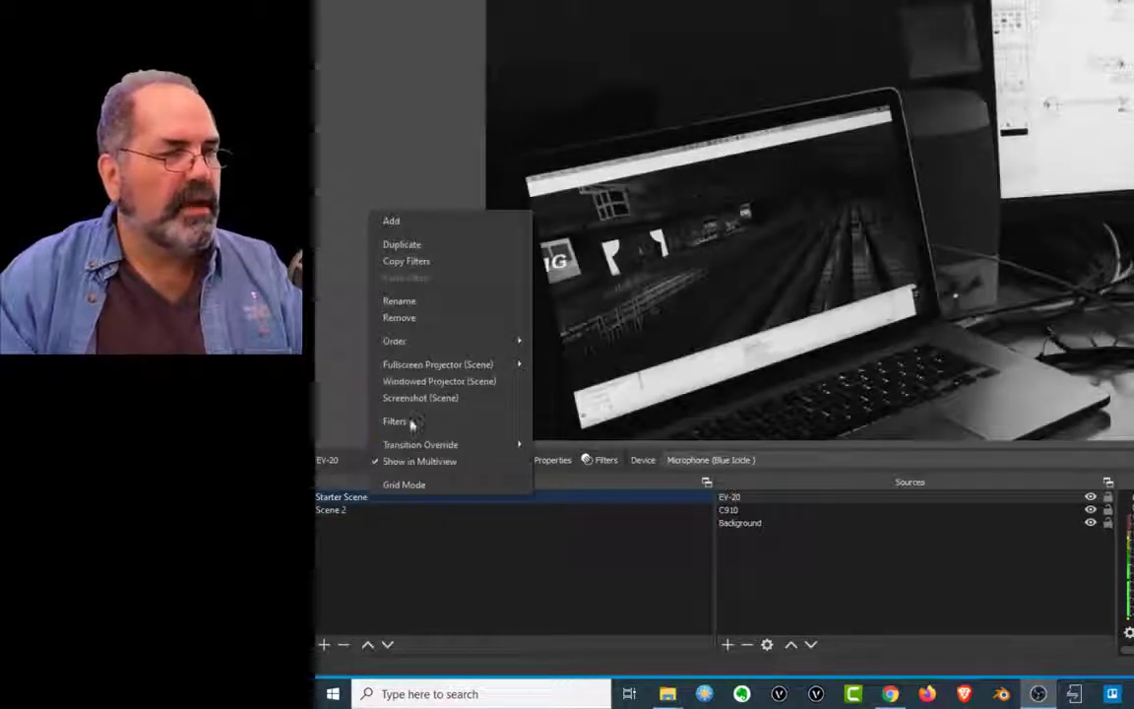
click(443, 248)
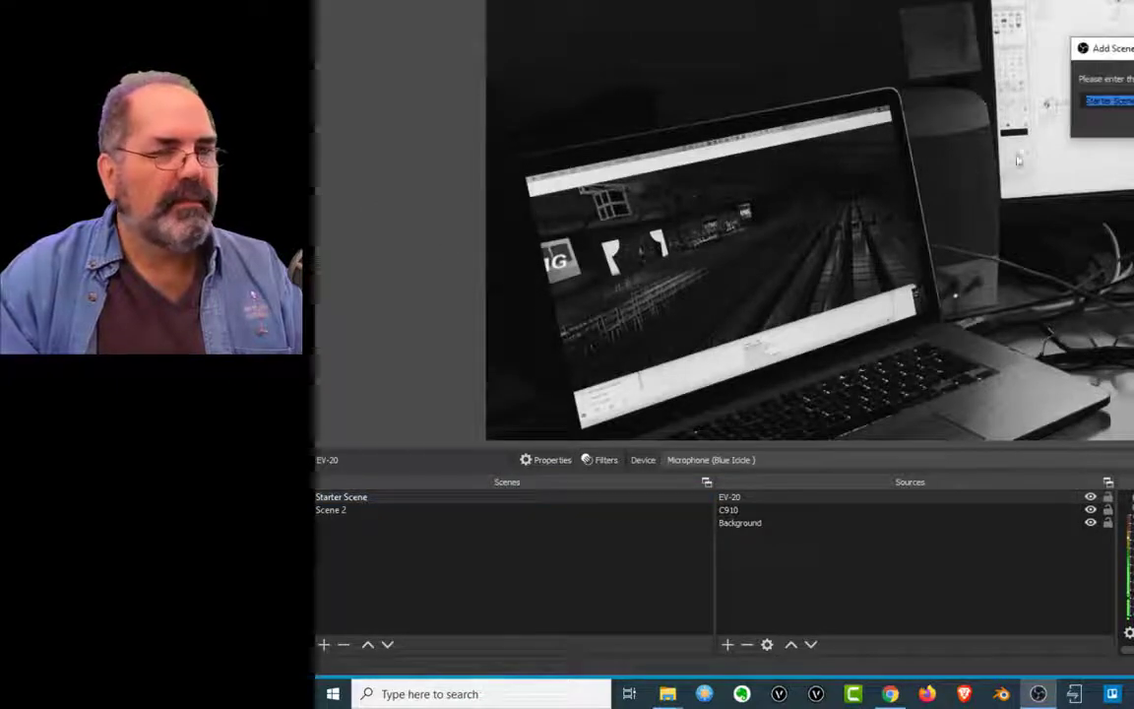
key(Return)
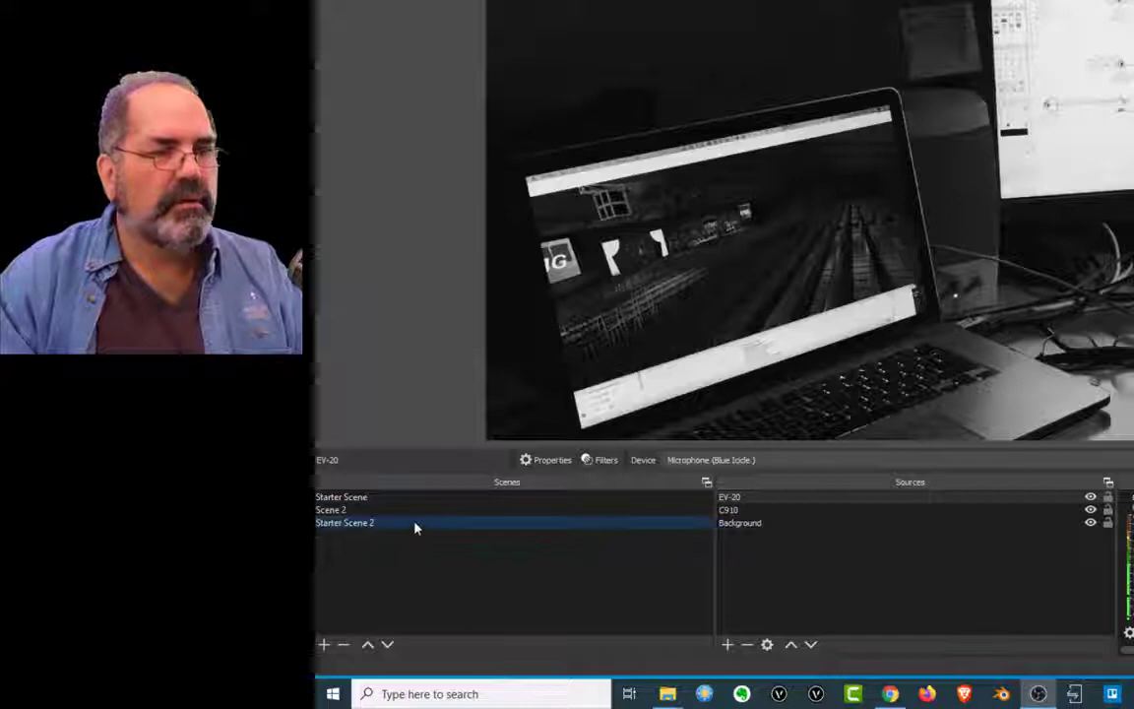
drag(1113, 118, 275, 425)
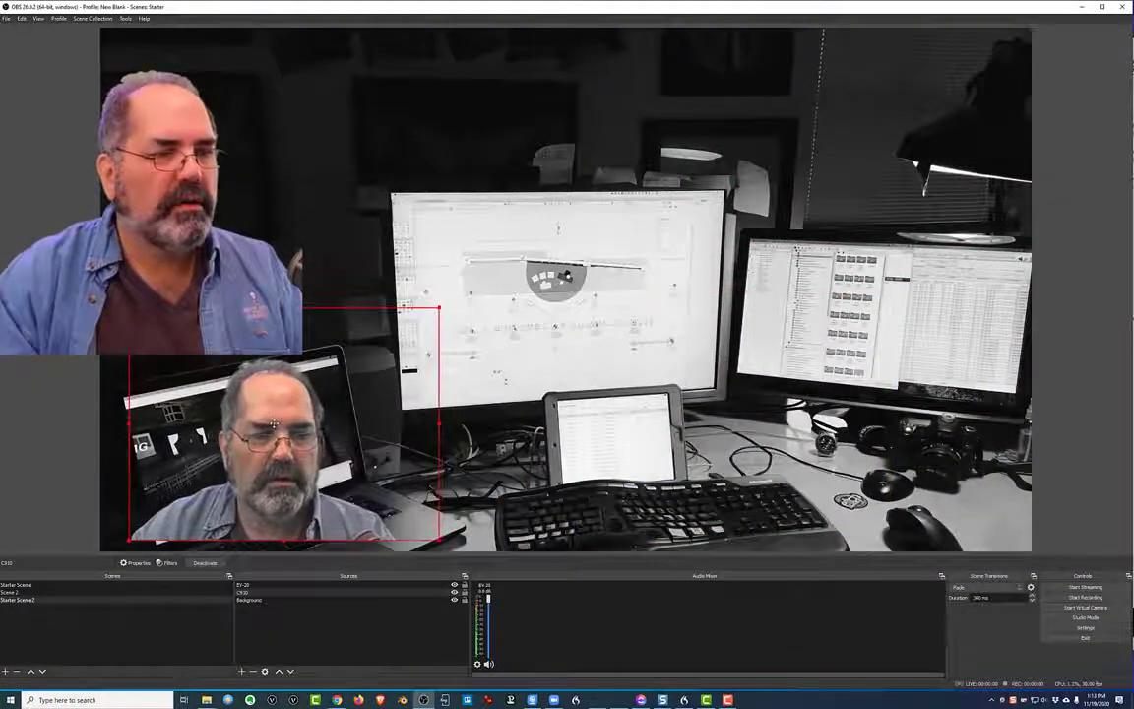
click(65, 600)
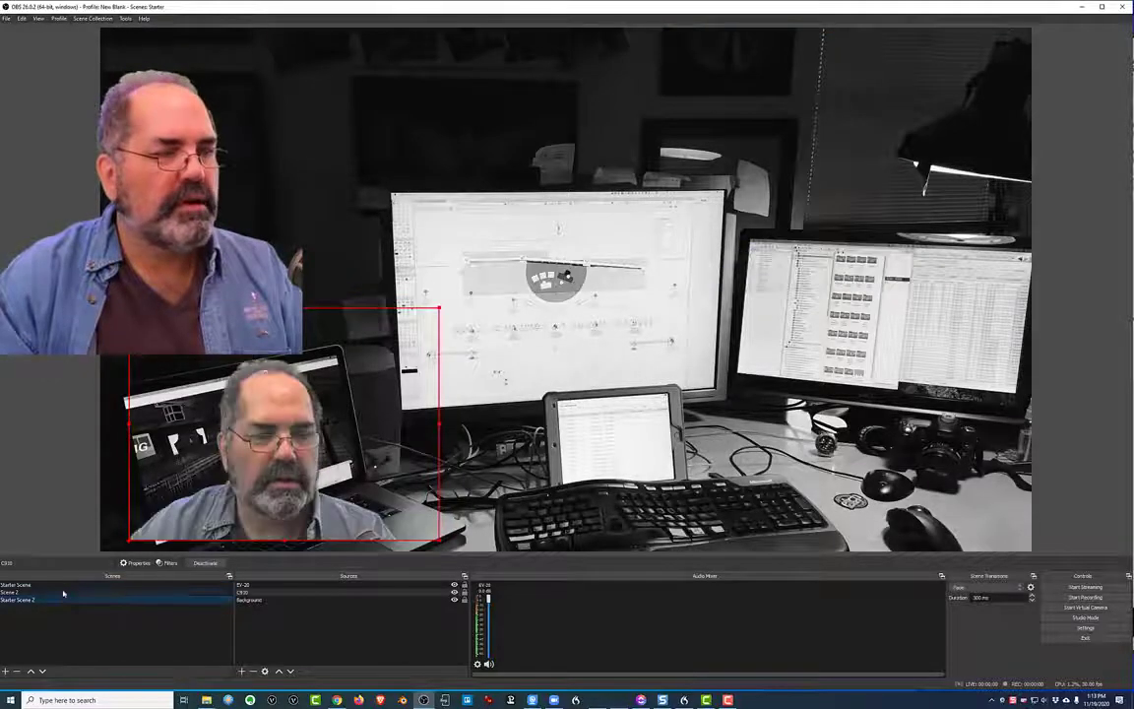
Step: Remove the empty Scene 2 from the scene list
click(63, 592)
right_click(63, 591)
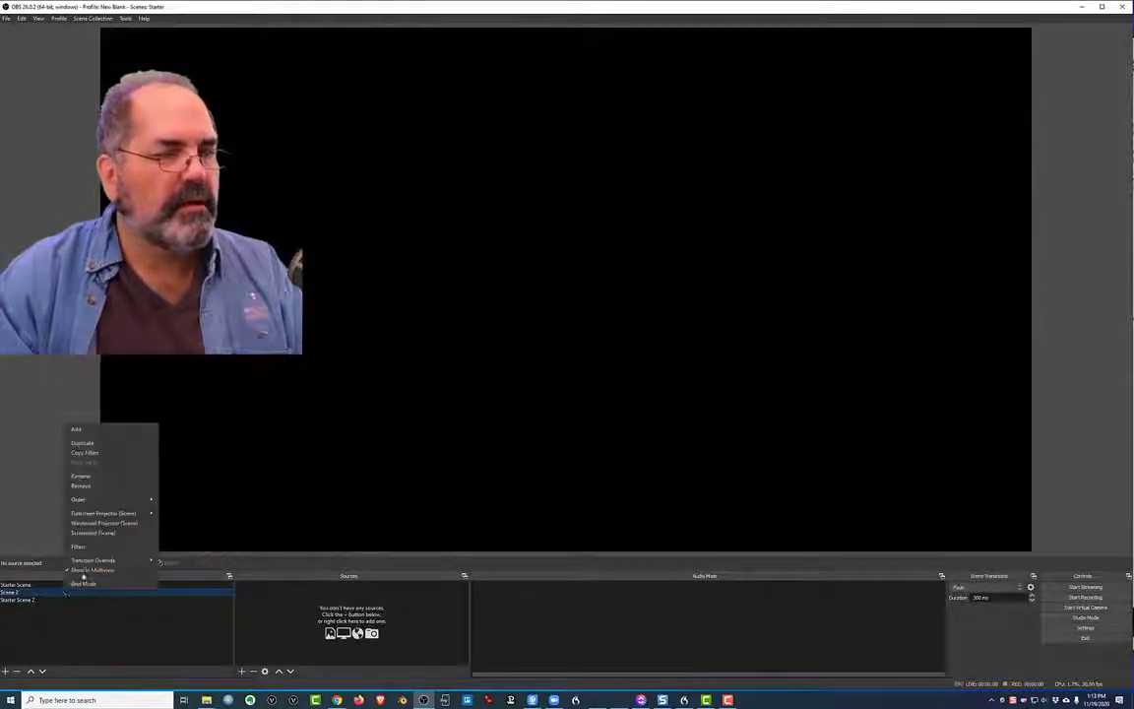
click(100, 487)
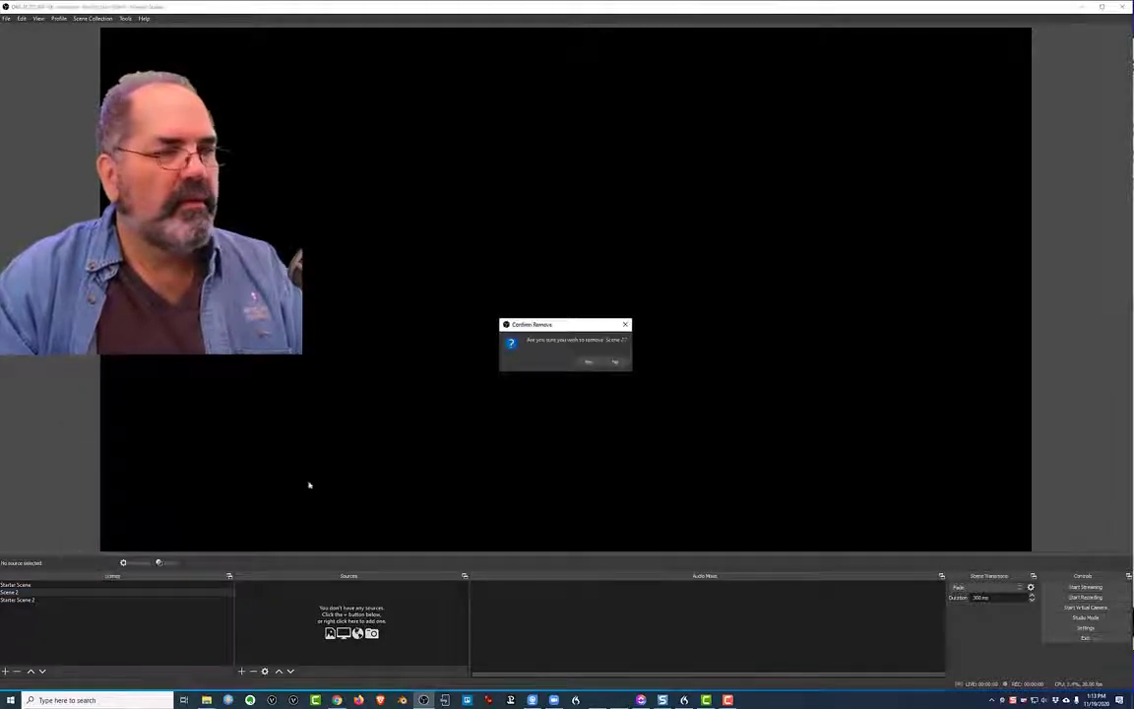
click(583, 363)
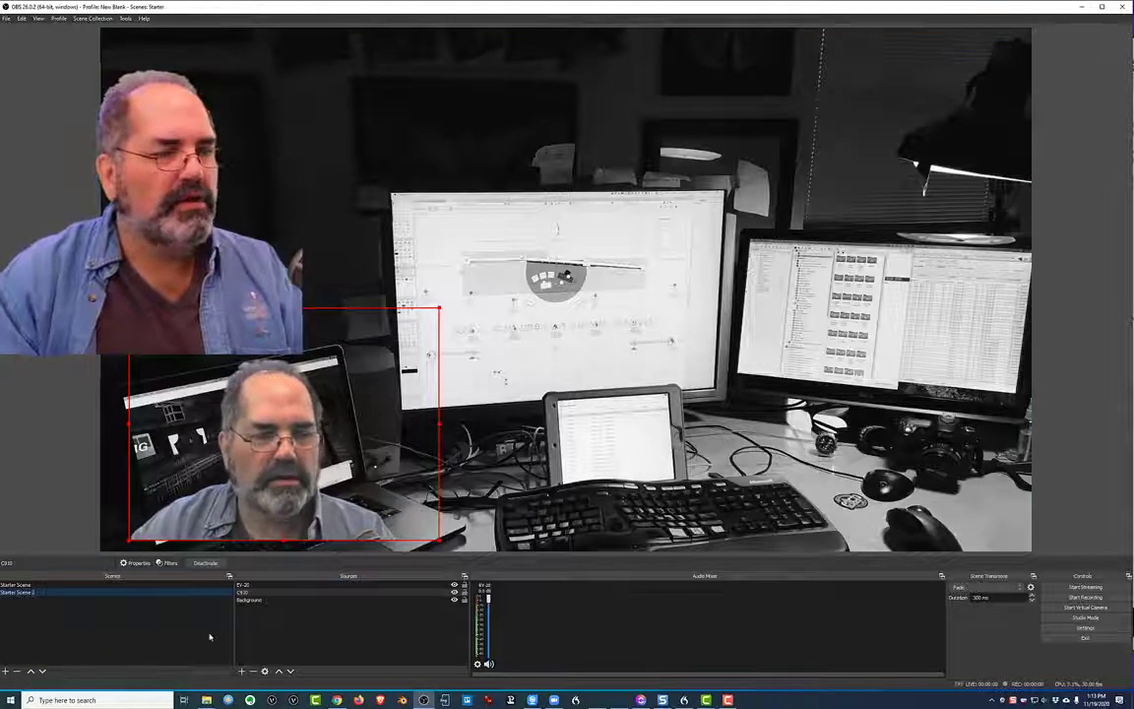
Step: Switch back and forth between Starter Scene and Starter Scene 2 to preview the transition
key(Up)
key(Down)
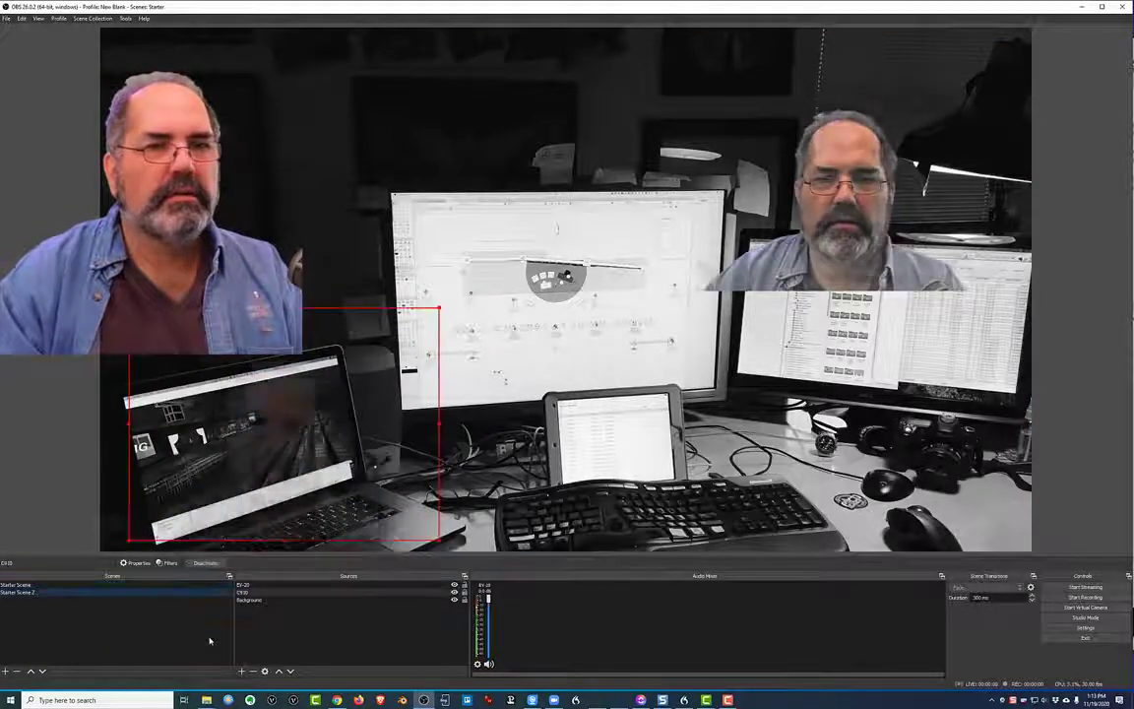
key(Up)
key(Down)
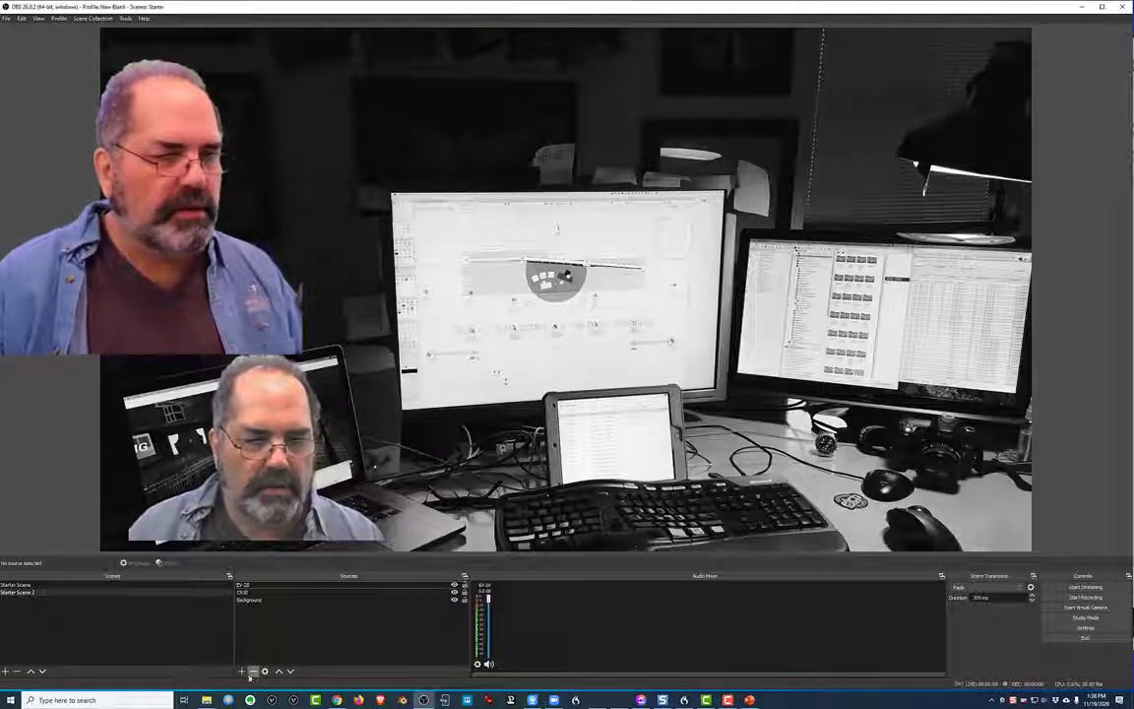
Step: Add a Window Capture source named YouTube in Browser that captures the Google Chrome window showing the Light Plot Dimensions video
click(242, 671)
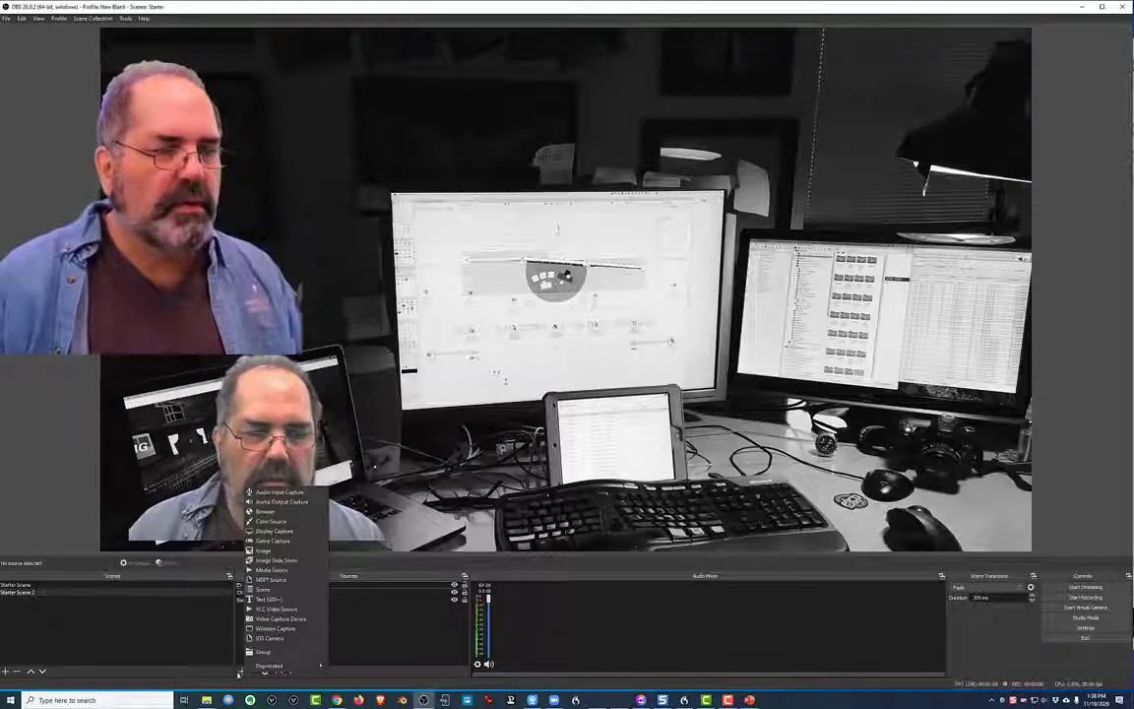
click(289, 628)
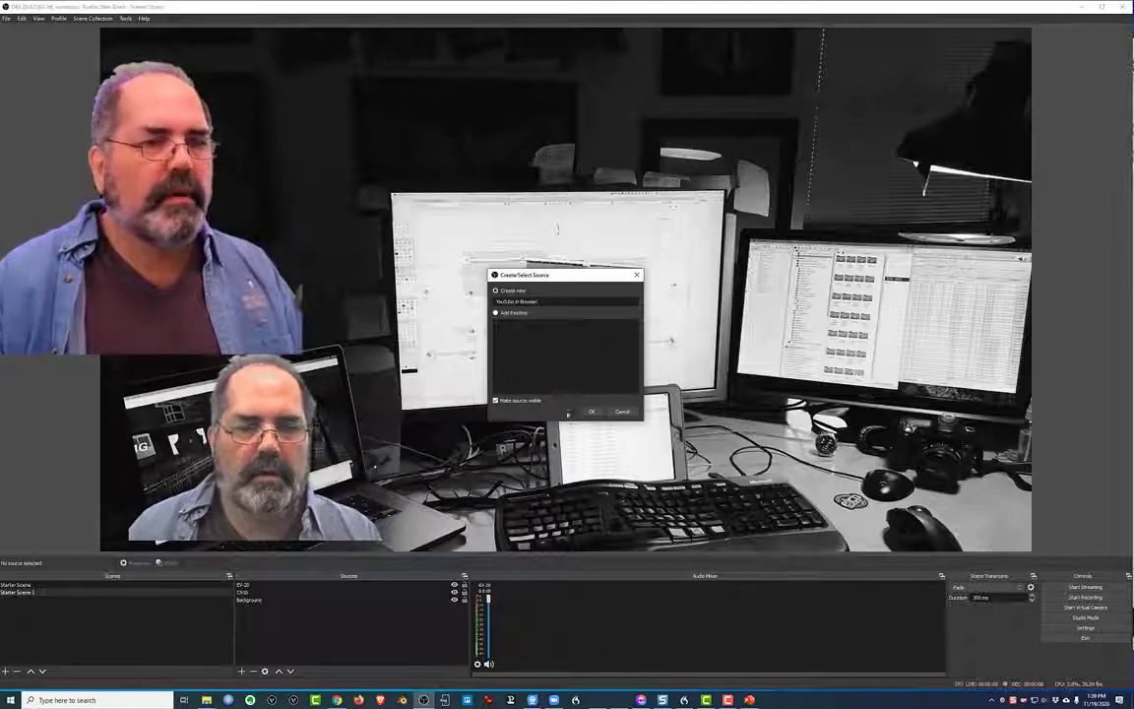
click(588, 410)
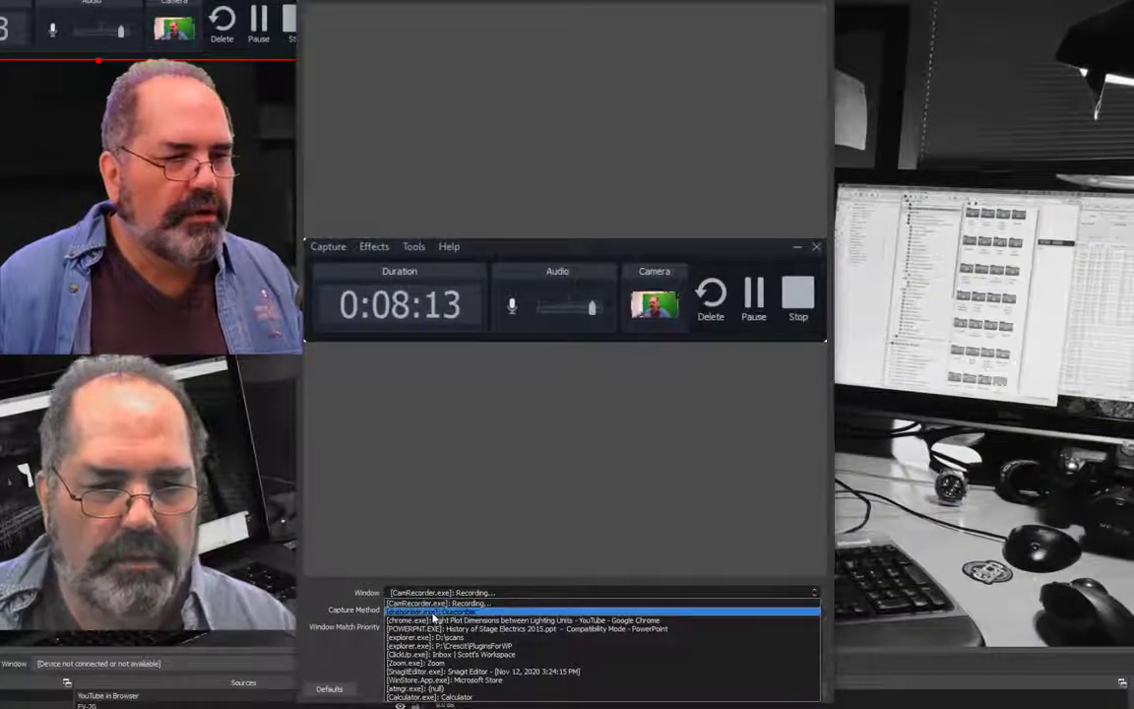
click(433, 620)
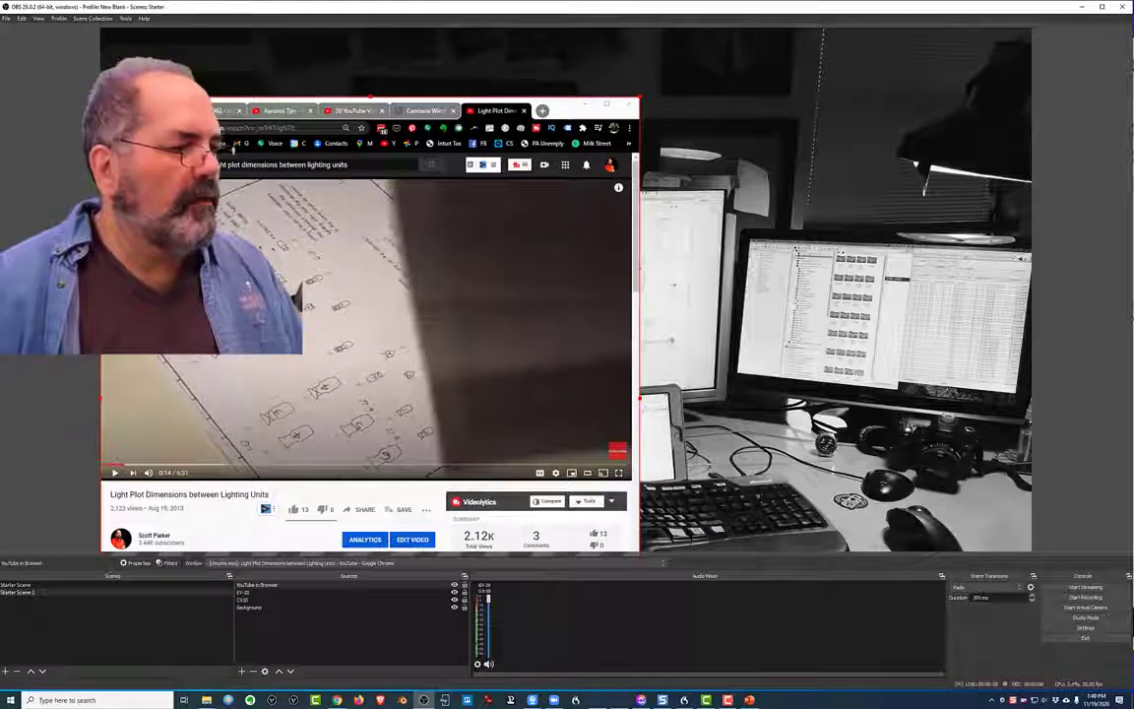
Step: Crop the lower part of the YouTube in Browser capture and place it on the right side of the canvas
drag(608, 551, 609, 519)
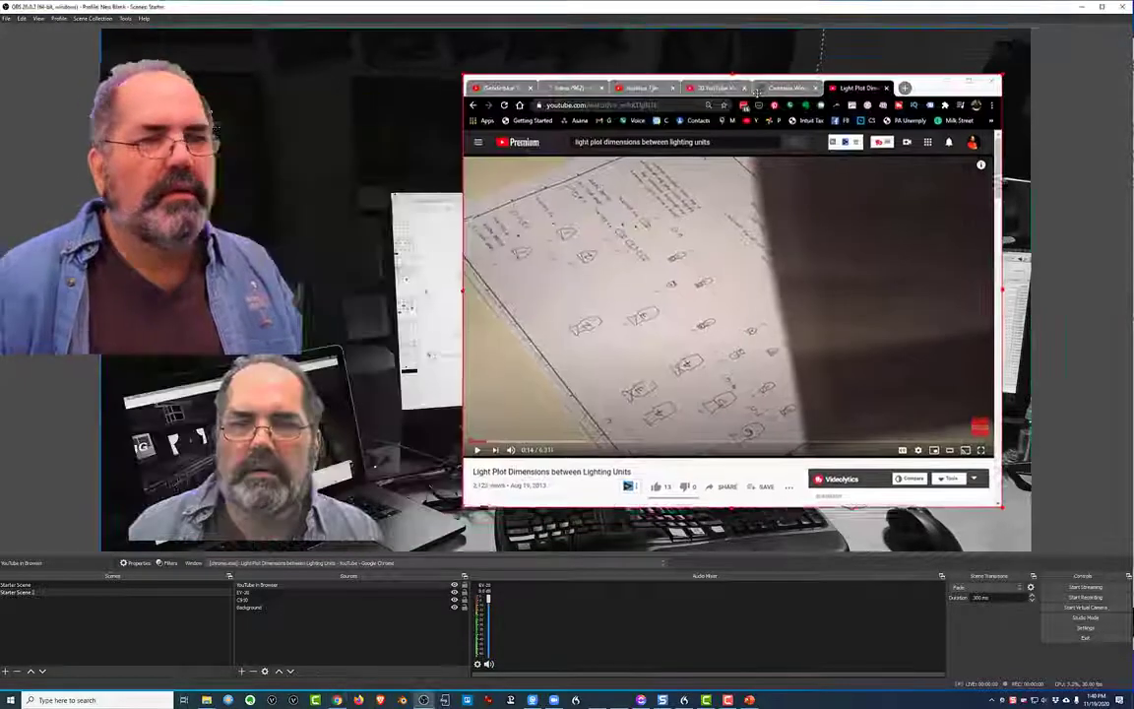
drag(757, 93, 742, 103)
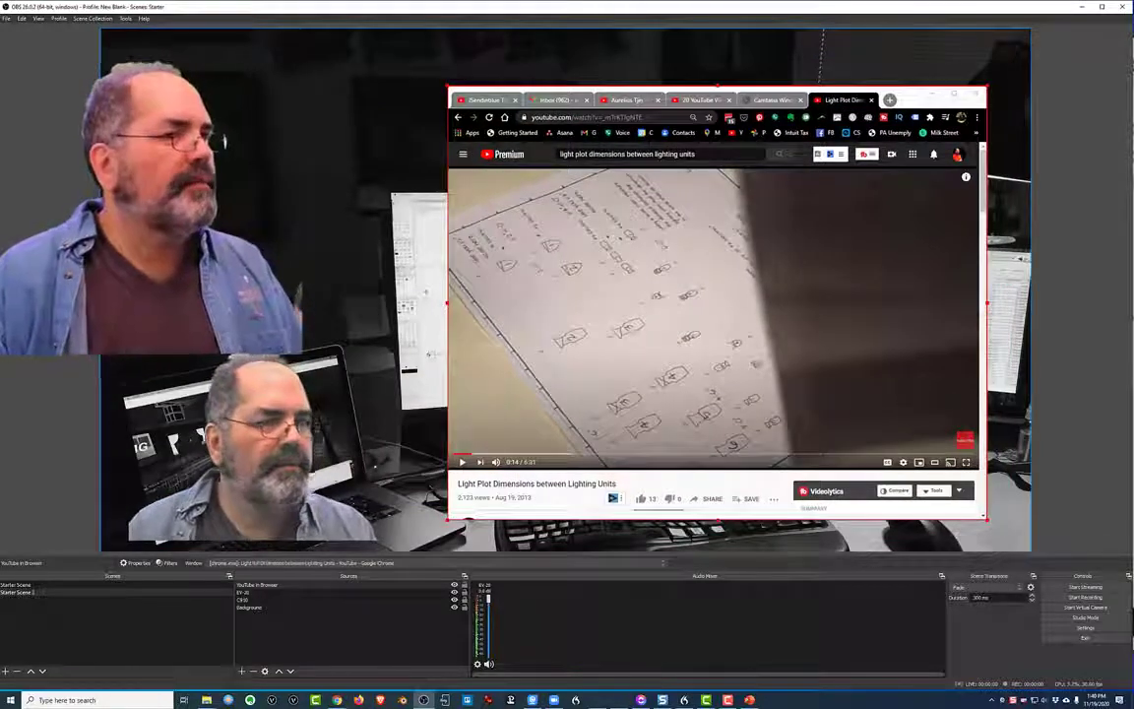
Step: Play the YouTube video to check the live window capture, and deselect the source
click(462, 461)
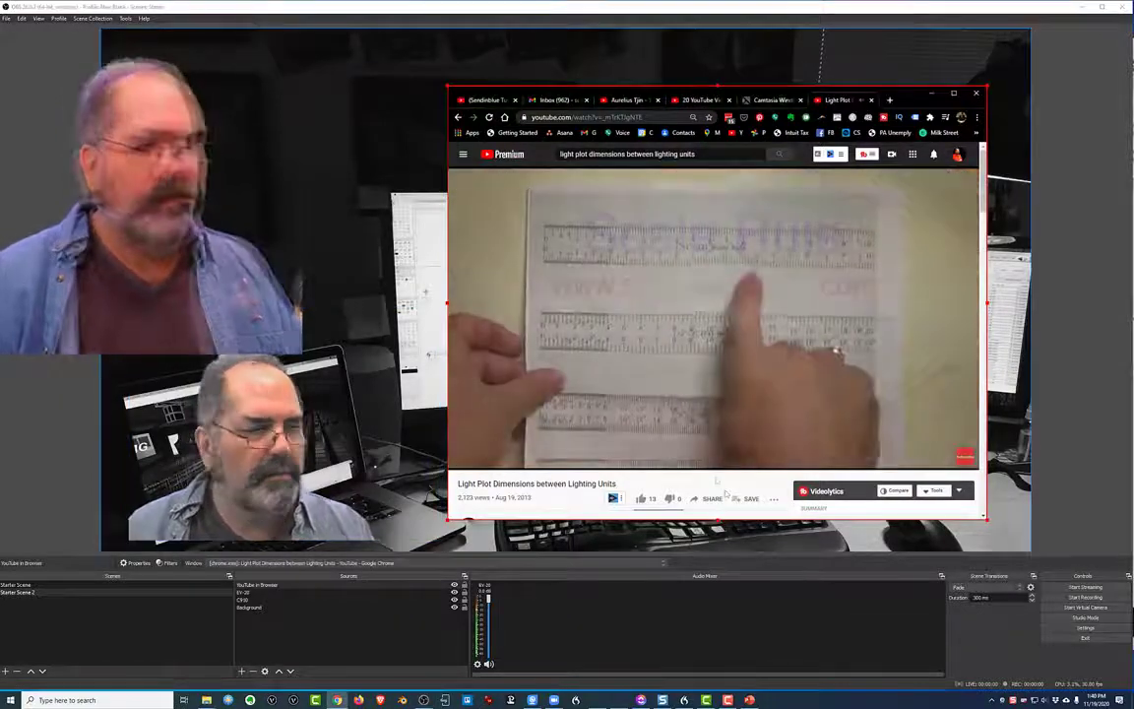
click(146, 507)
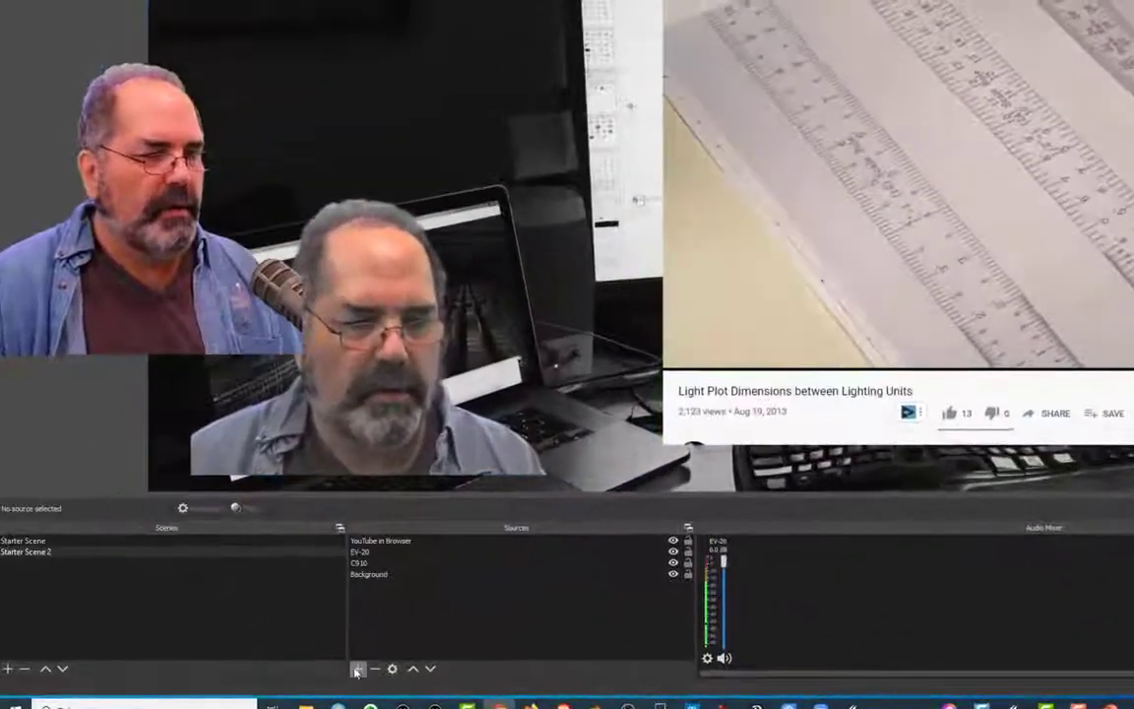
Step: Add an Audio Output Capture source to Starter Scene 2 using the Default device
click(357, 669)
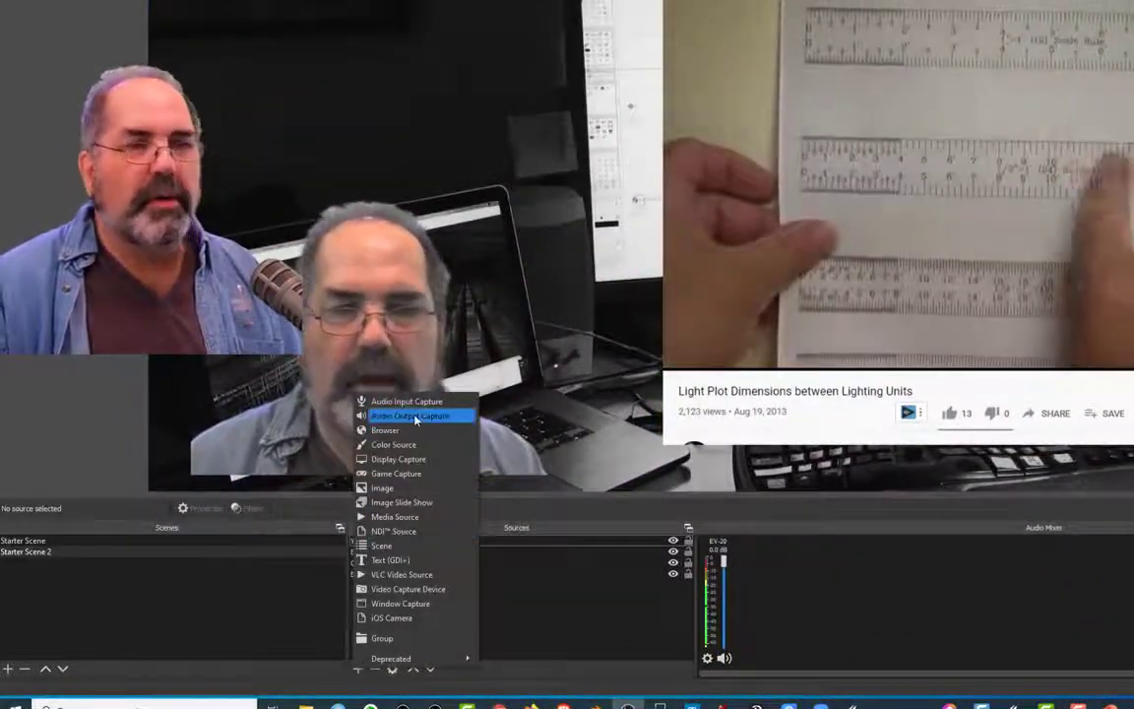
click(414, 418)
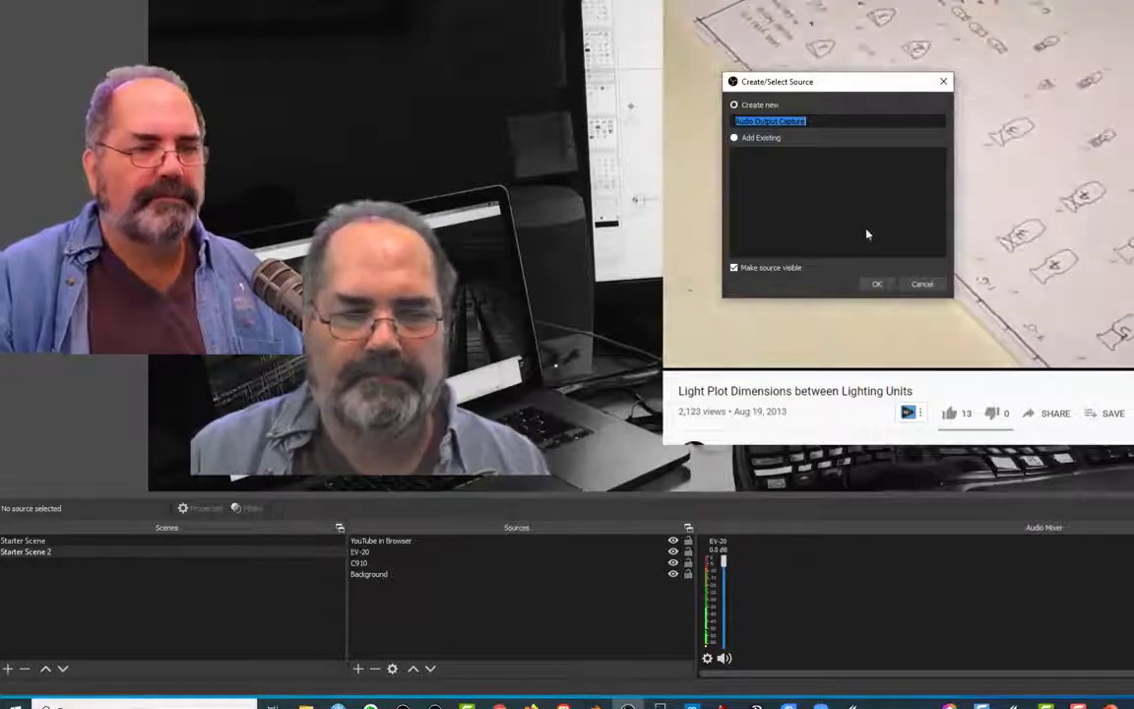
click(878, 285)
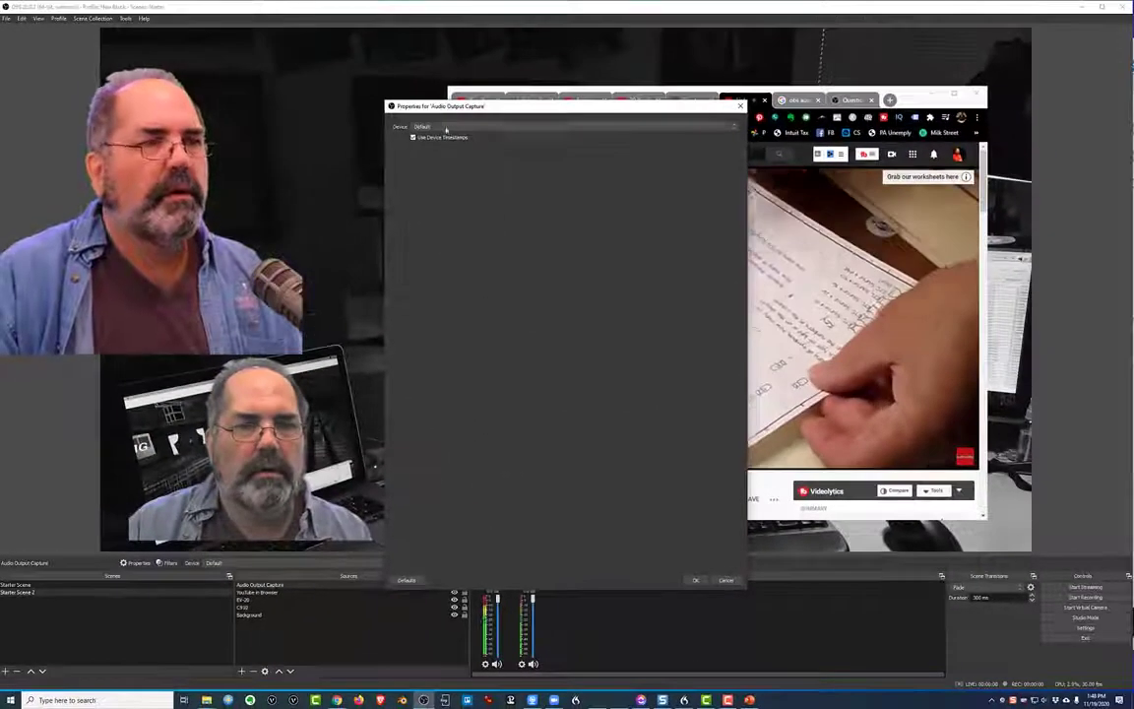
click(694, 580)
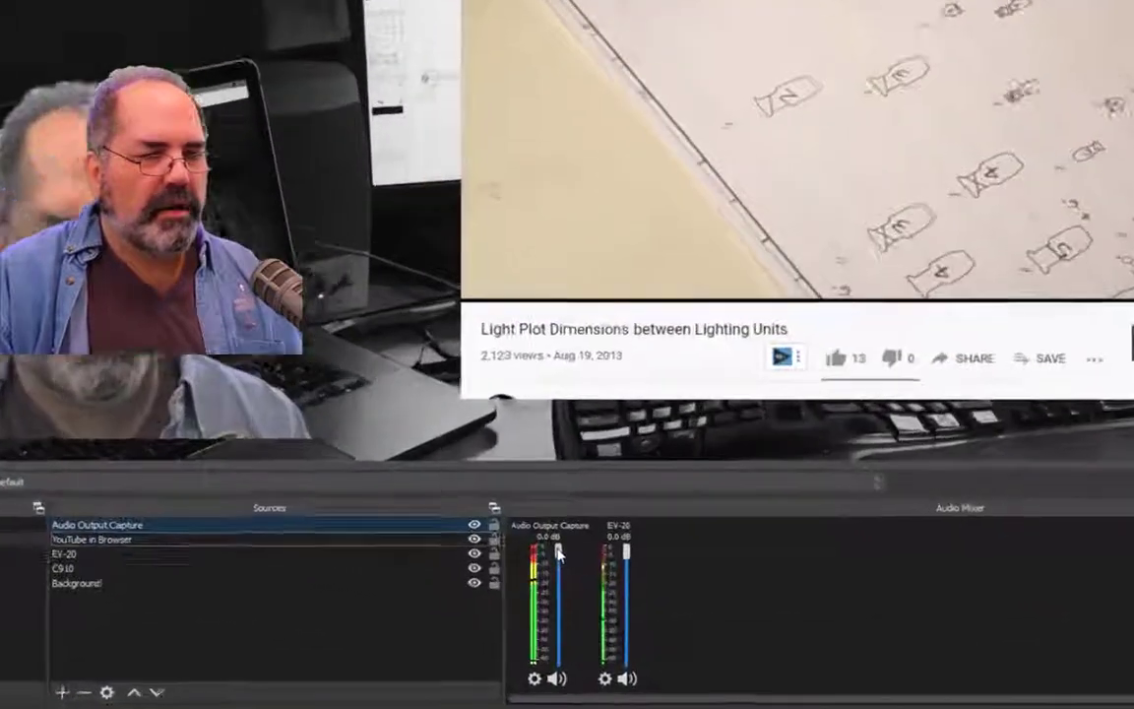
Step: Lower the Audio Output Capture volume to about -12.4 dB in the audio mixer and toggle the EV-20 microphone's mute
drag(498, 599, 498, 608)
drag(566, 569, 567, 576)
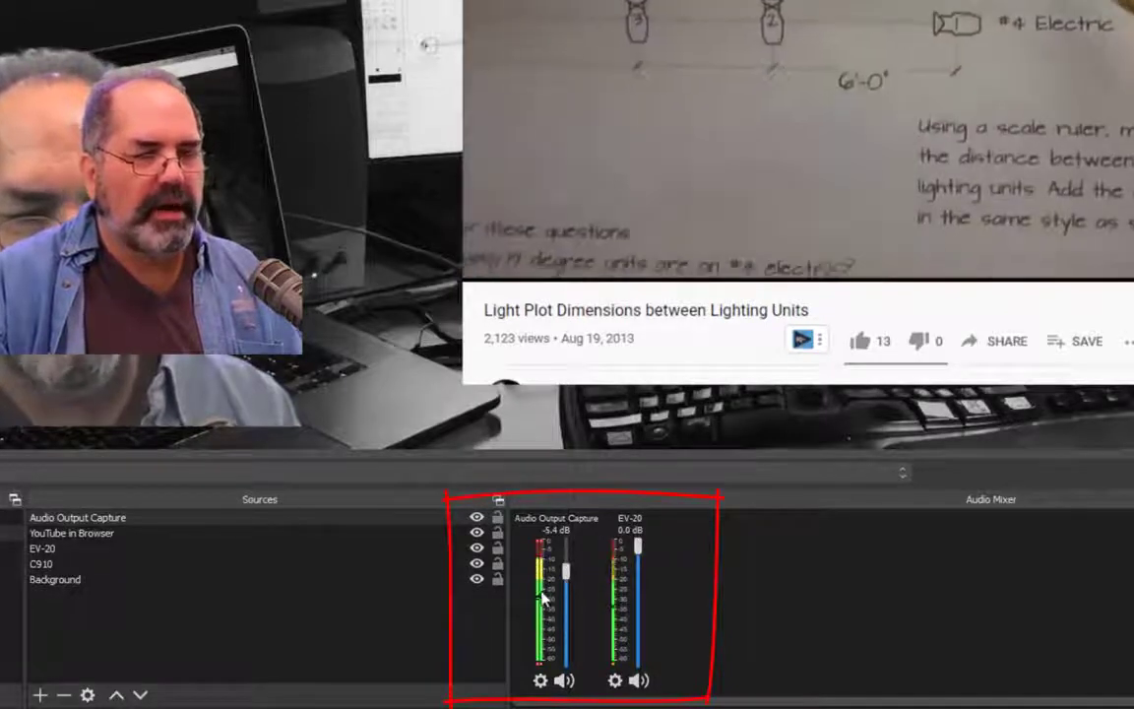
drag(568, 579, 566, 597)
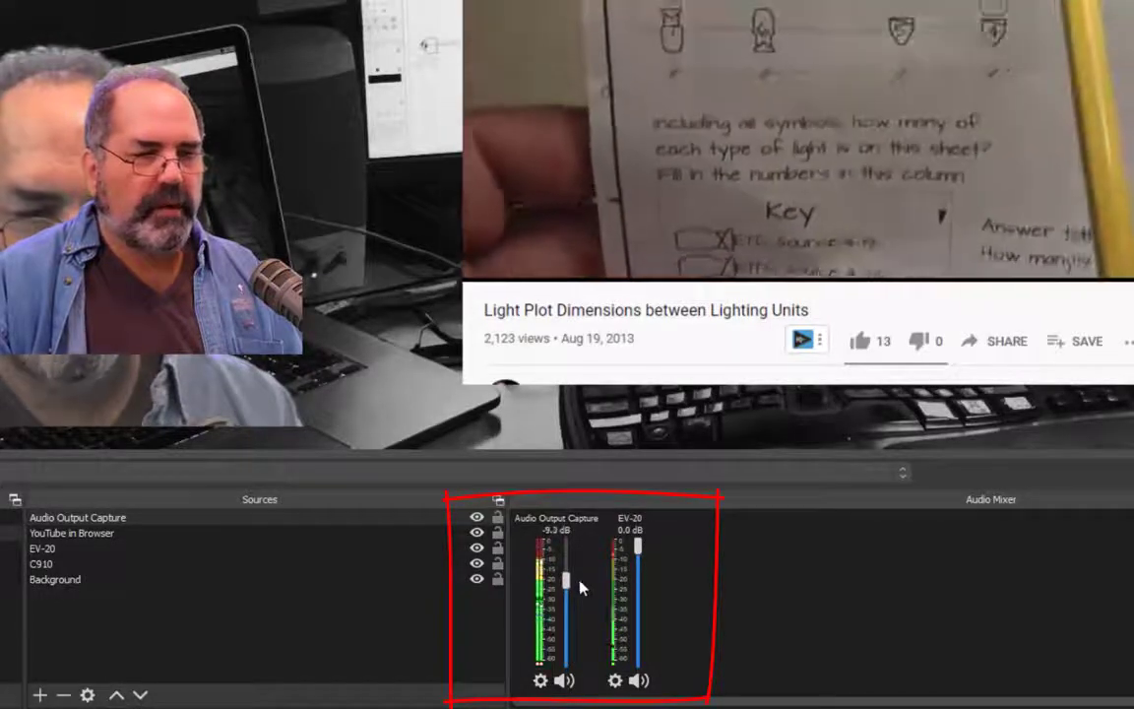
drag(580, 581, 578, 590)
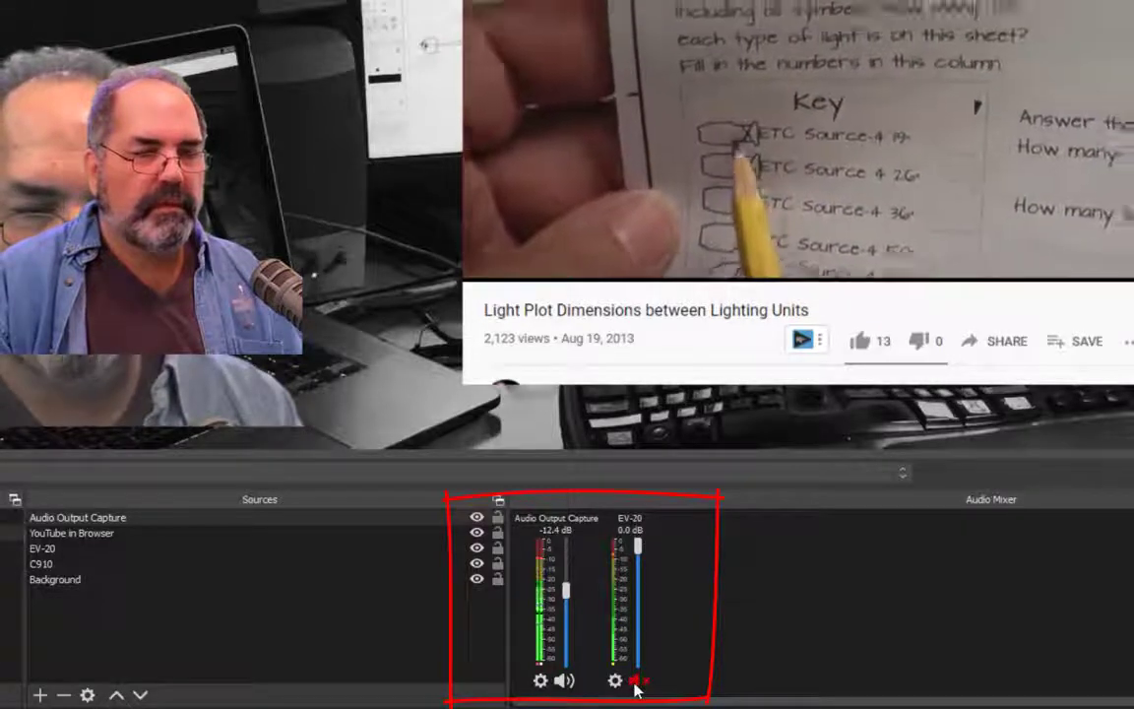
click(638, 680)
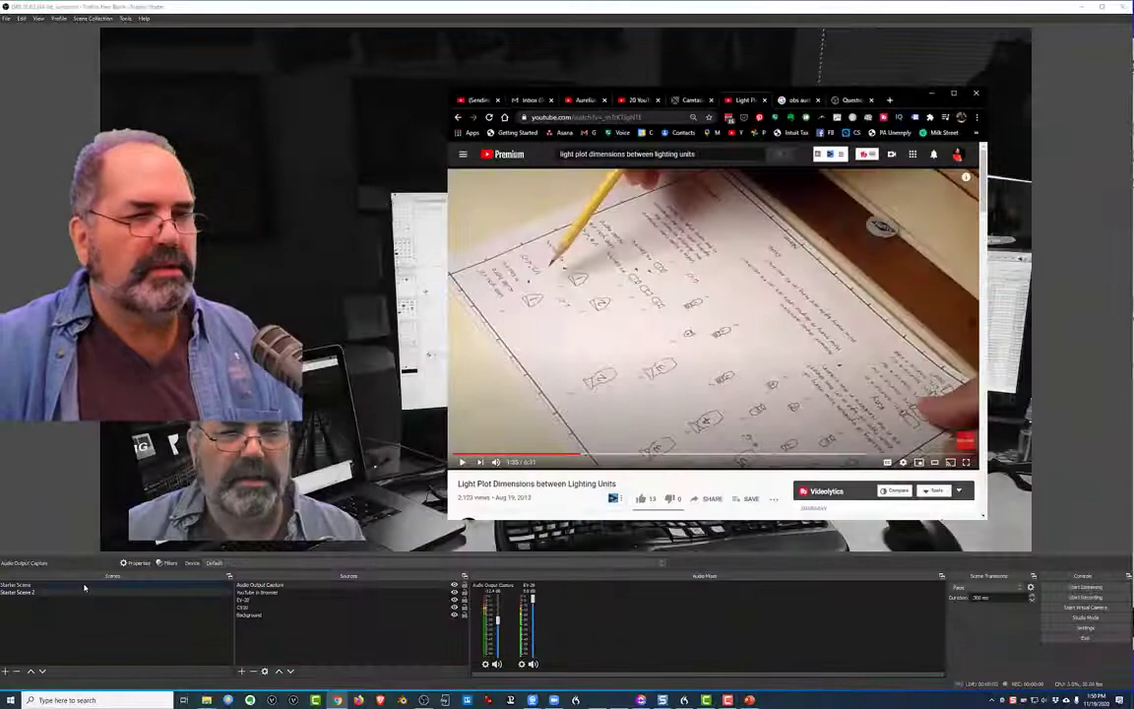
Step: Switch between Starter Scene and Starter Scene 2 to compare the scene with and without the YouTube capture
click(84, 586)
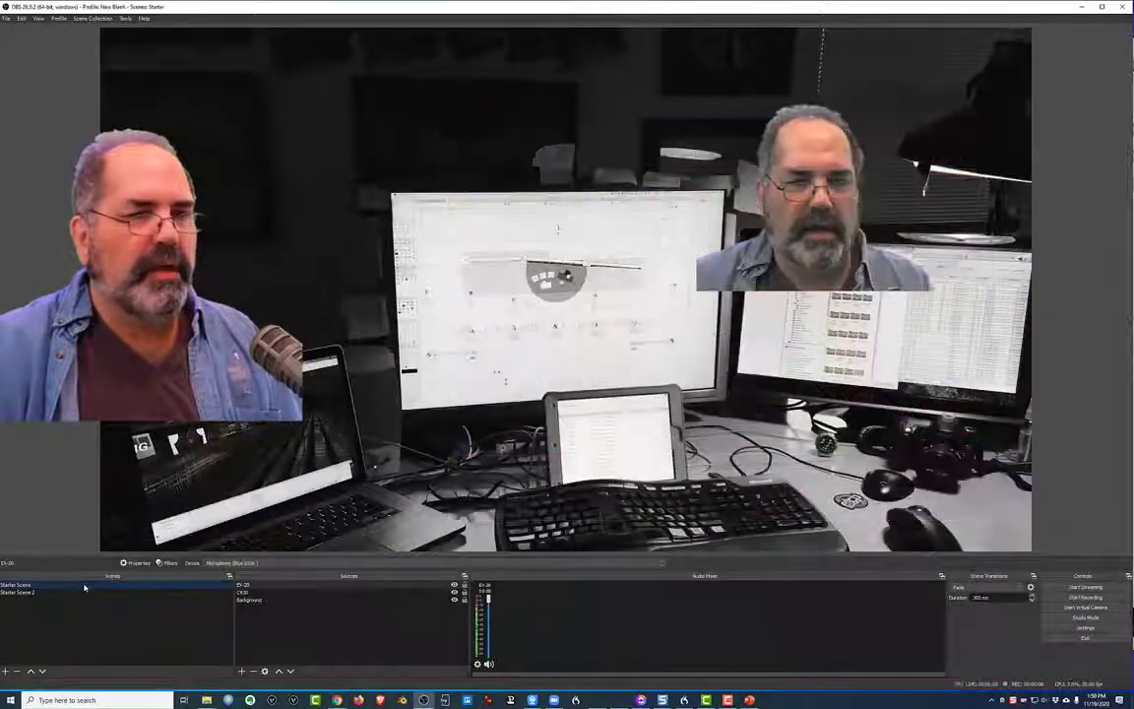
click(86, 594)
click(88, 586)
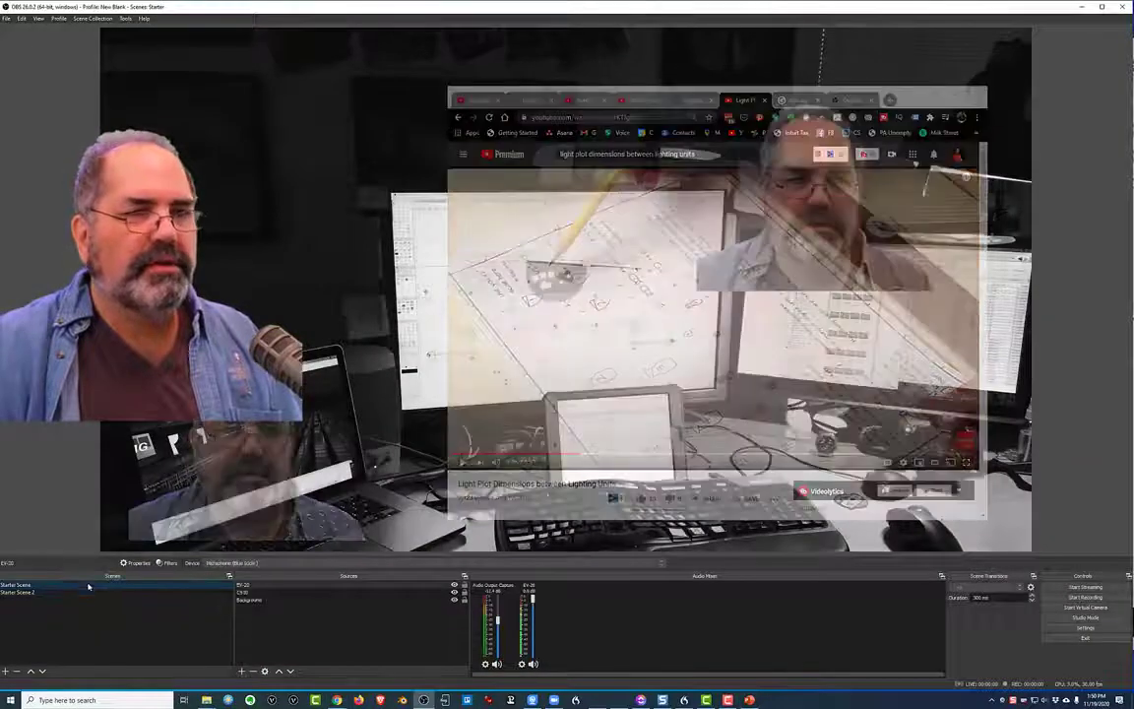
click(90, 594)
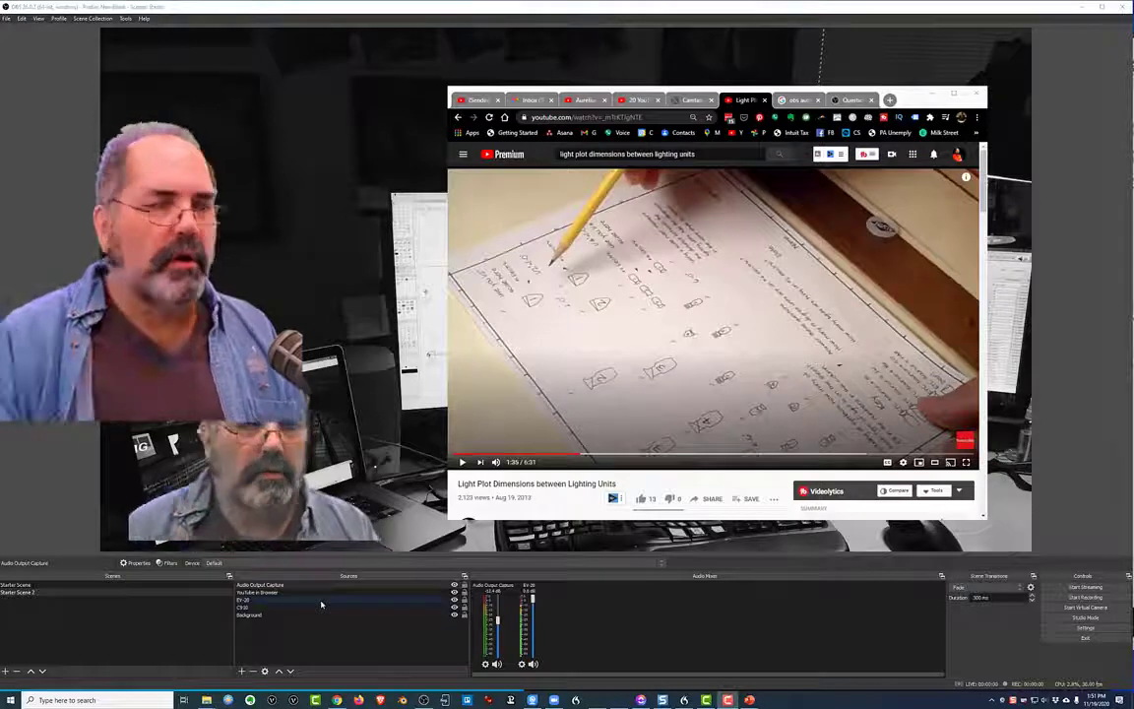
Step: Duplicate Starter Scene and rename the copy PowerPoint
click(26, 587)
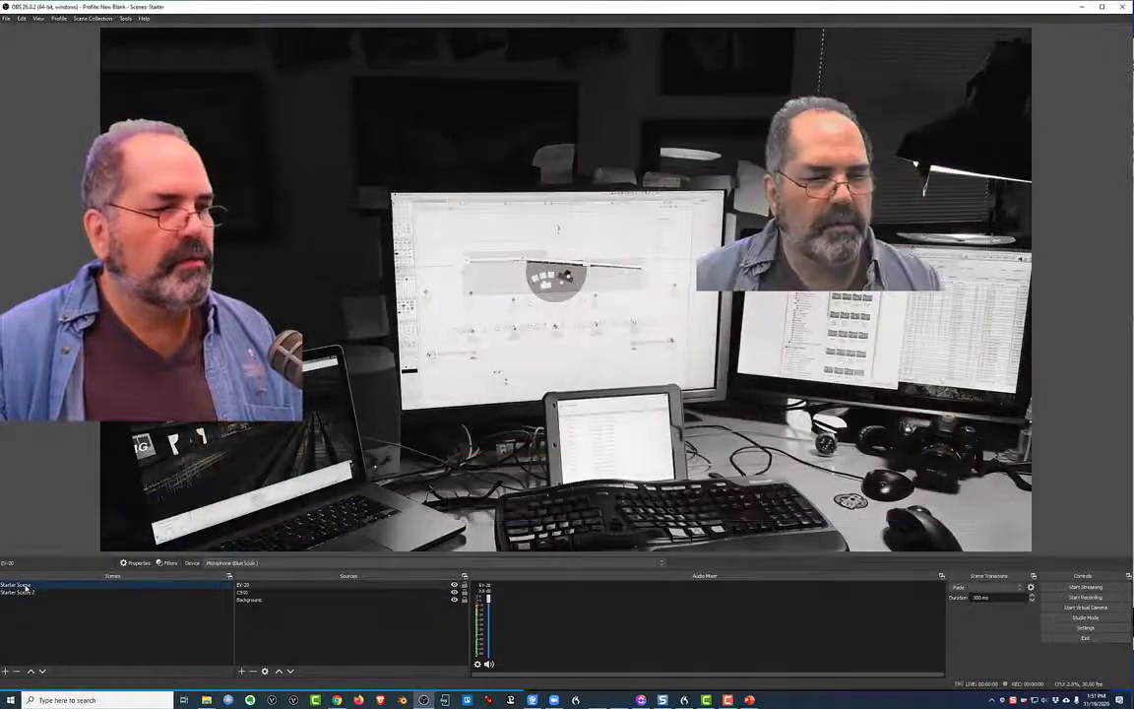
right_click(26, 588)
click(40, 424)
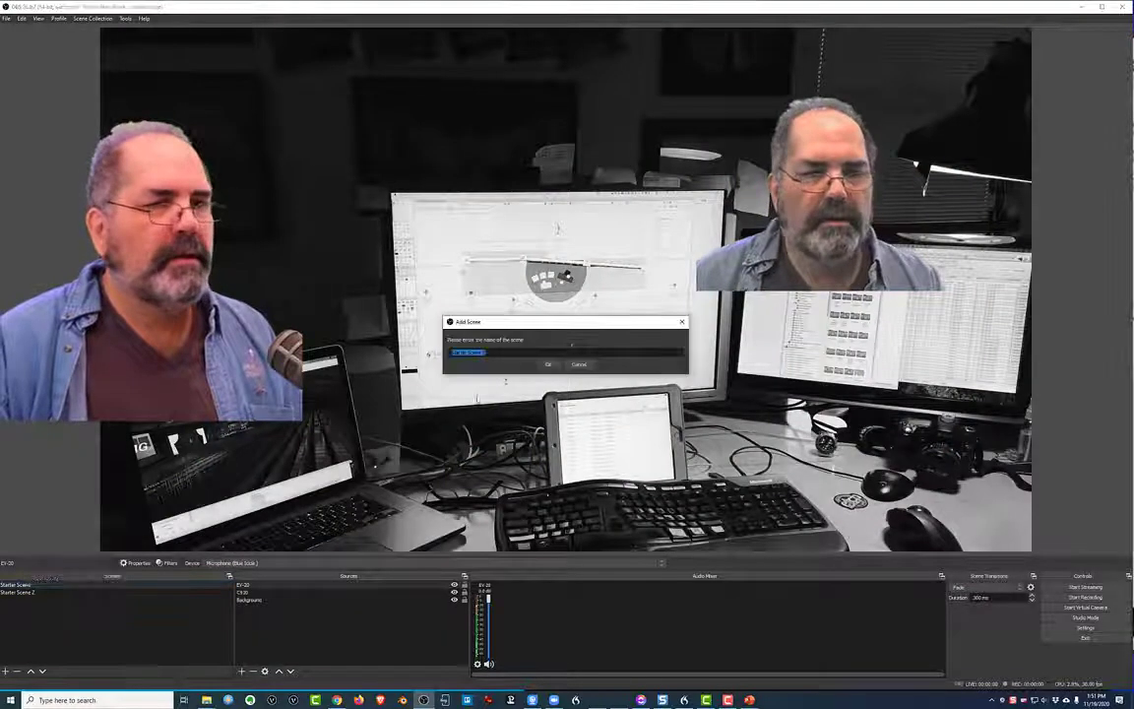
click(548, 364)
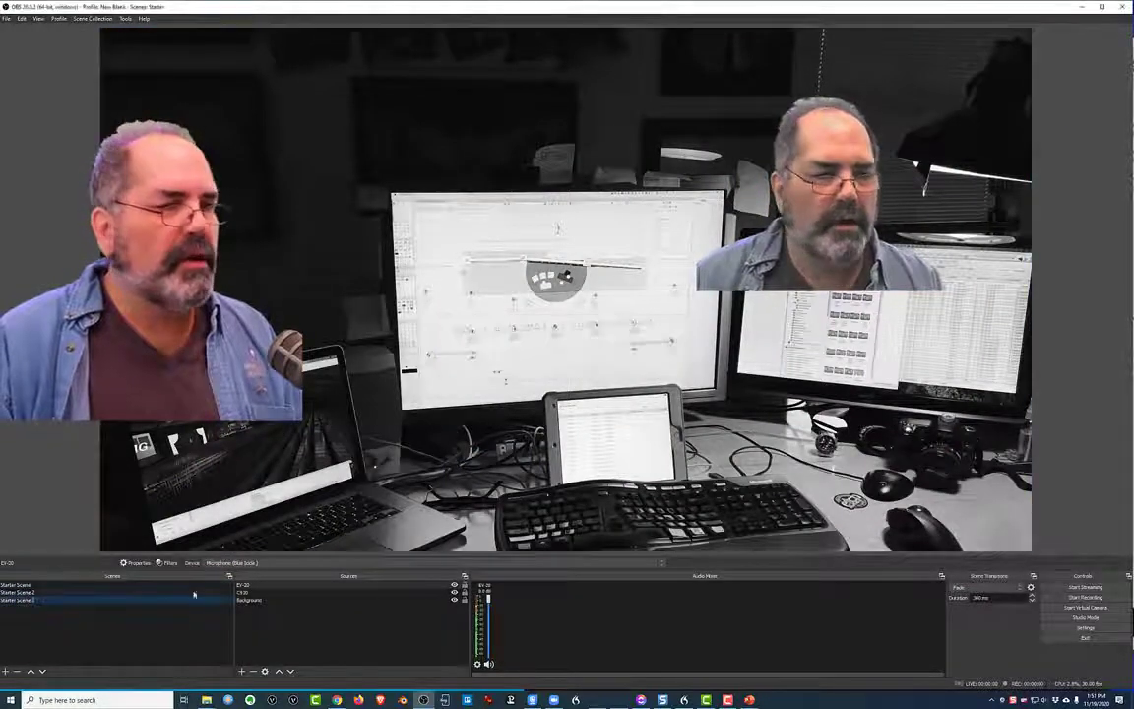
right_click(29, 606)
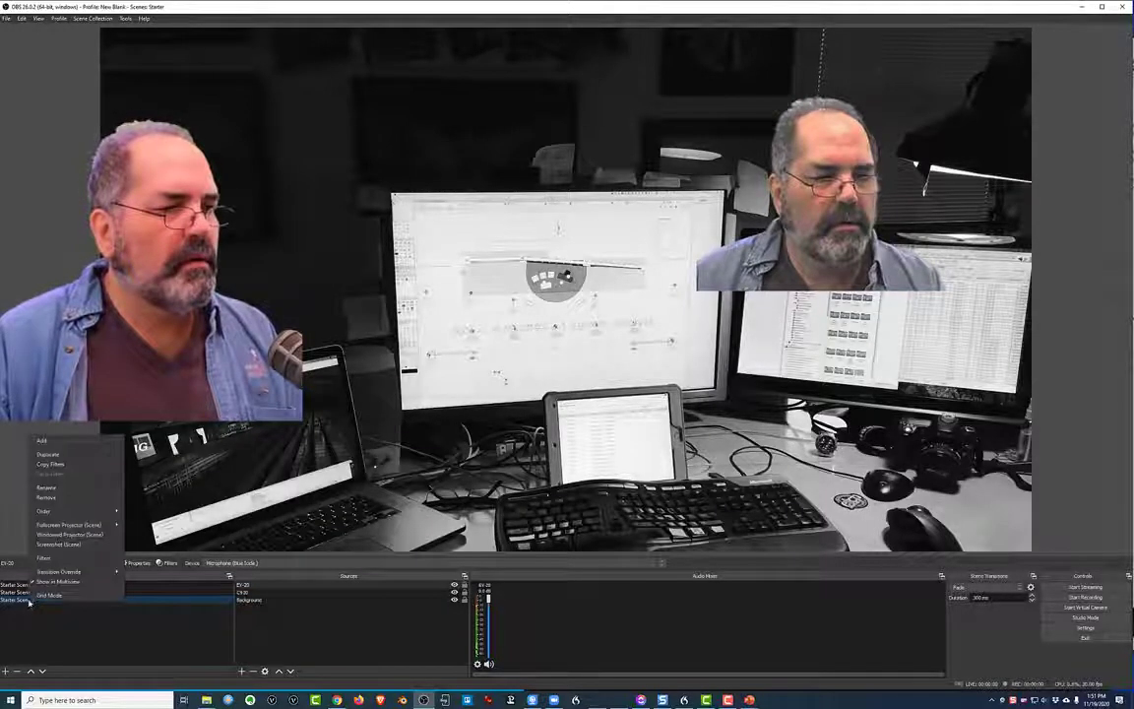
click(59, 496)
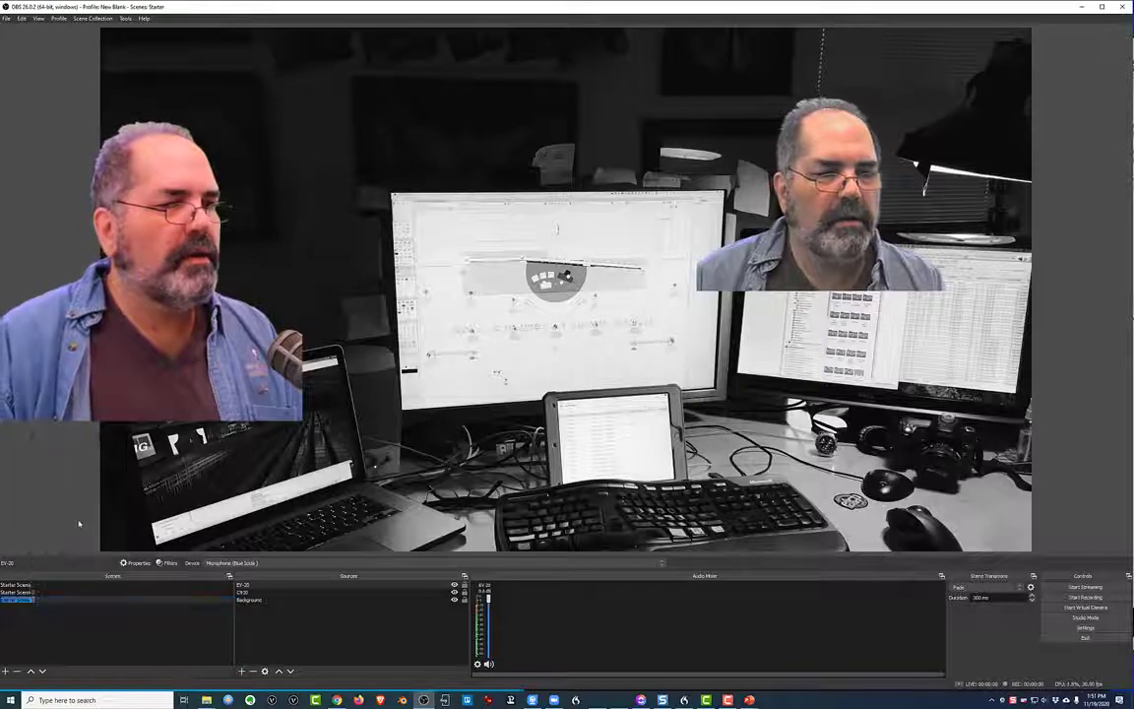
text(PowerP)
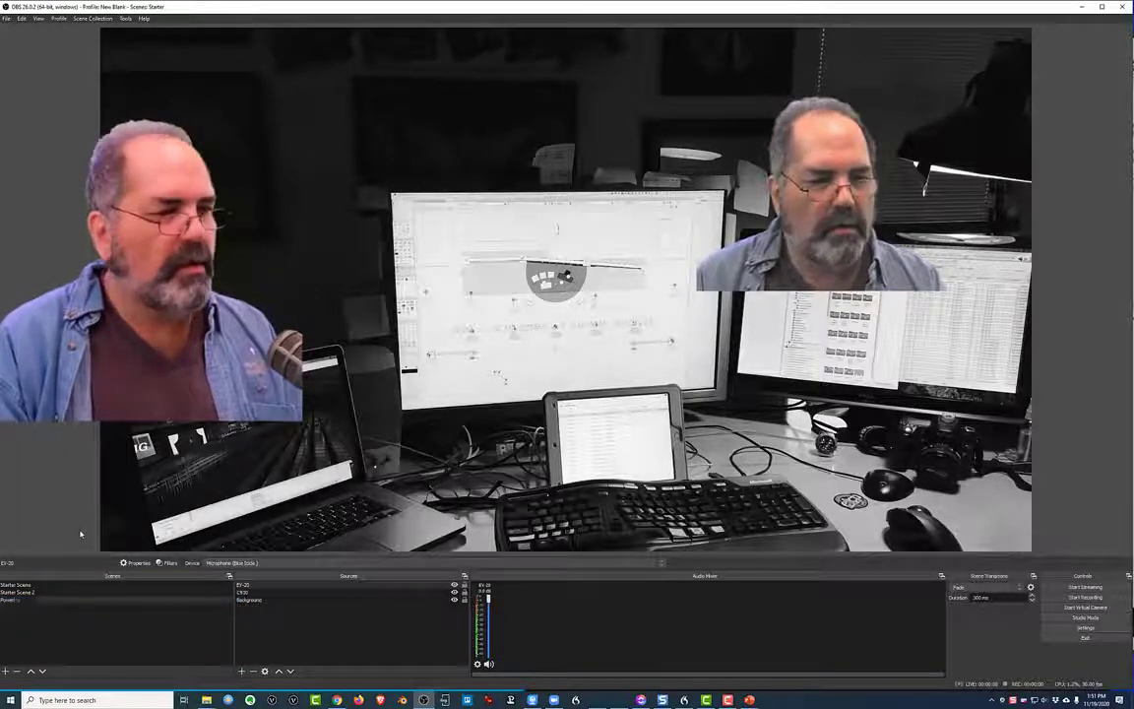
text(oint)
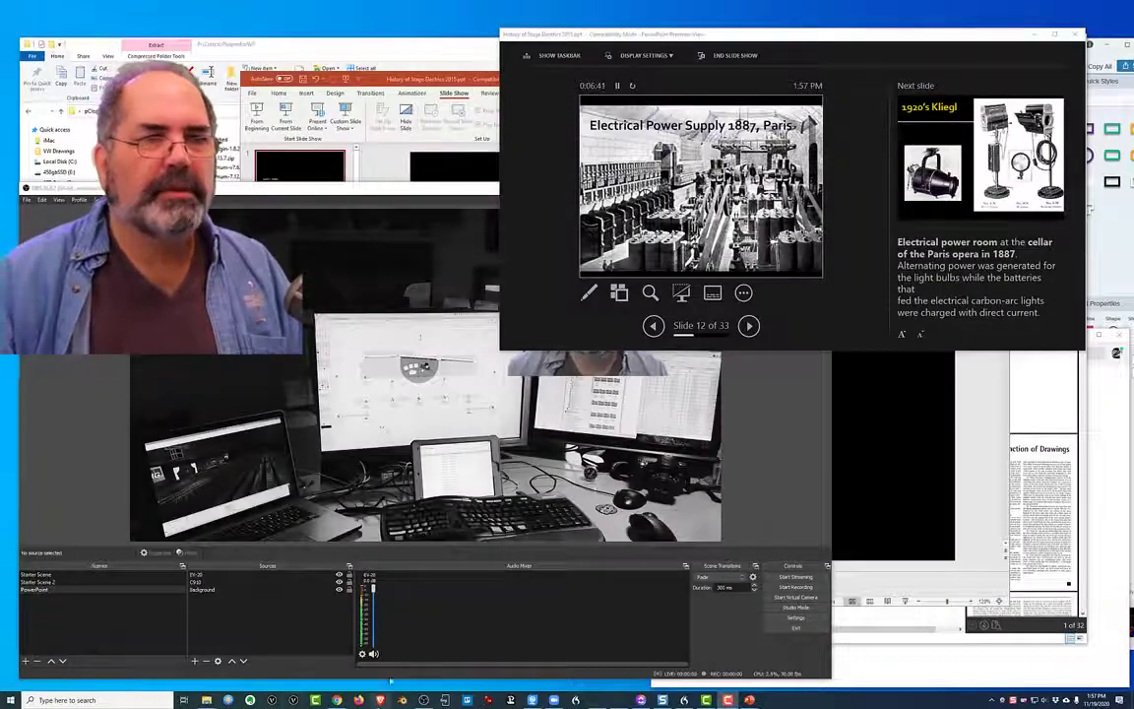
Step: Add a Display Capture source named PowerPoint screen to the PowerPoint scene, capturing Display 2 (1200x1600) that shows the slide show
click(758, 414)
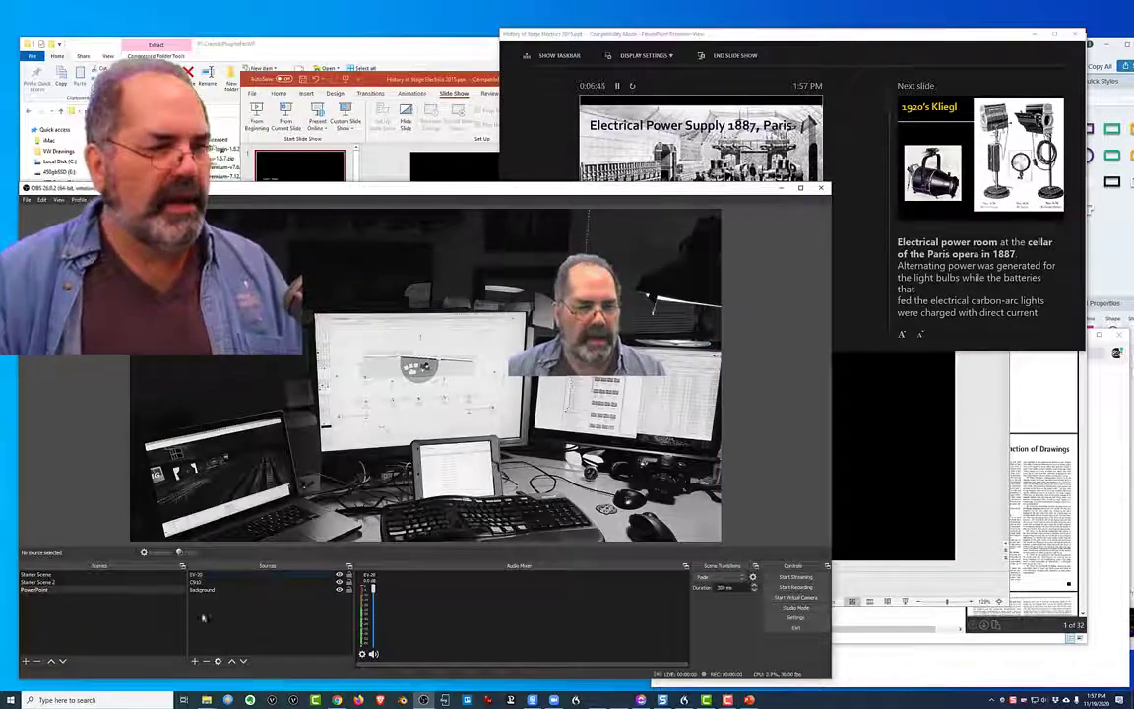
click(197, 661)
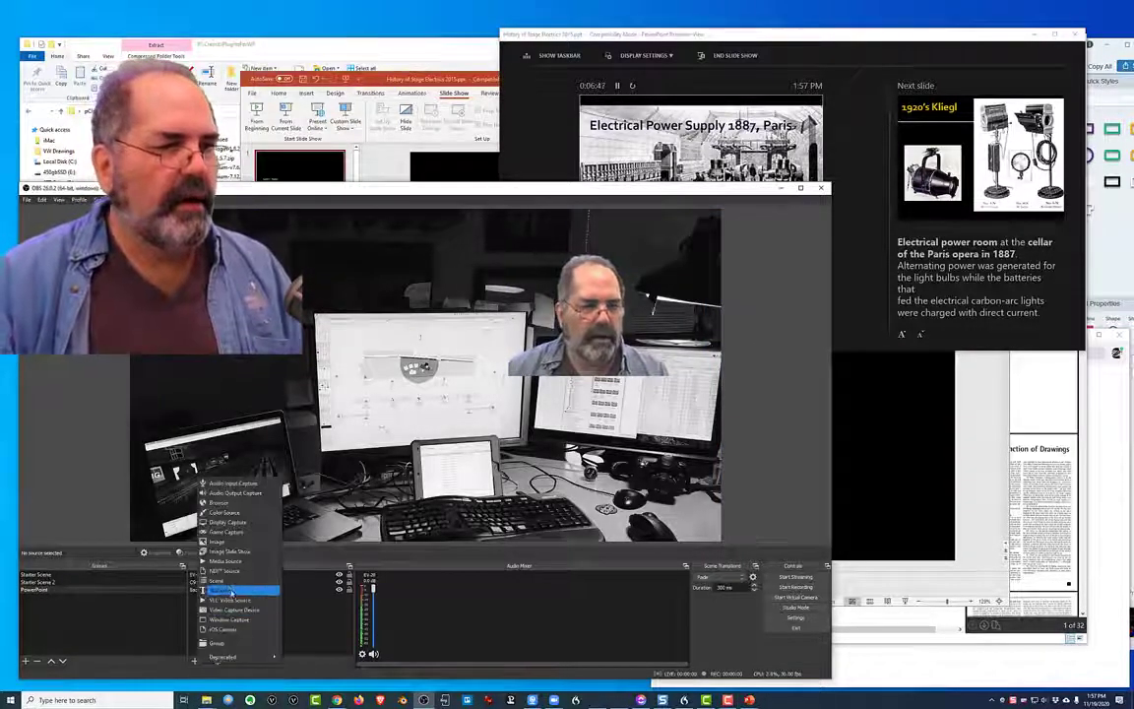
click(237, 524)
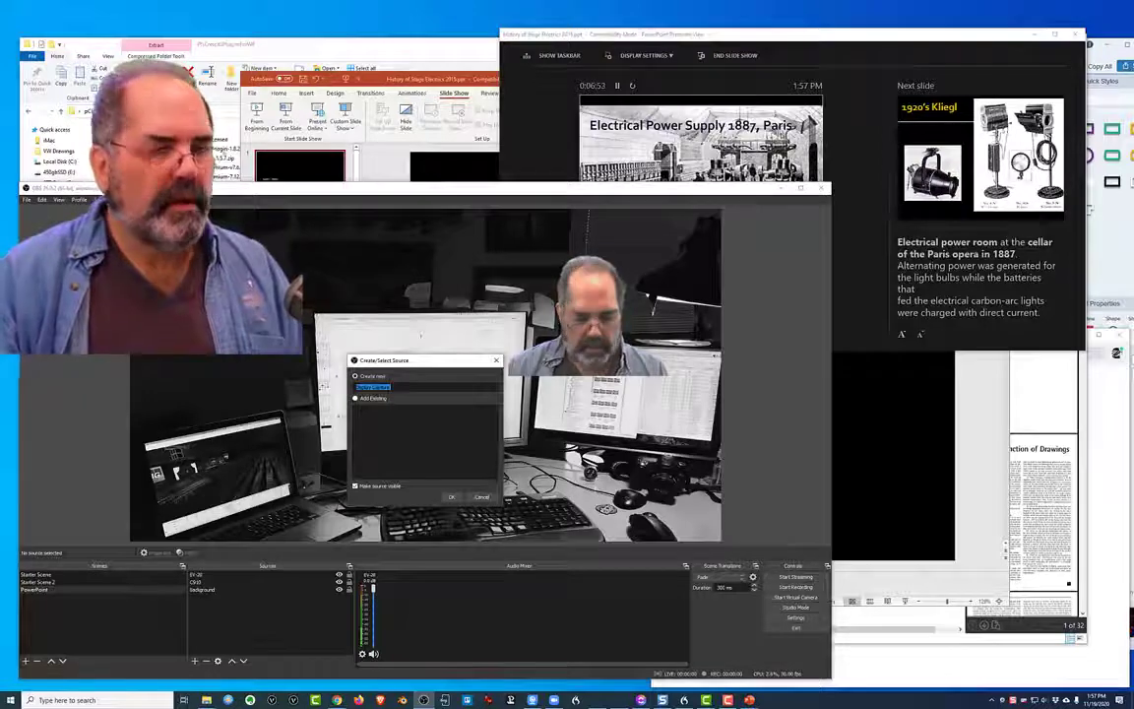
text(Power)
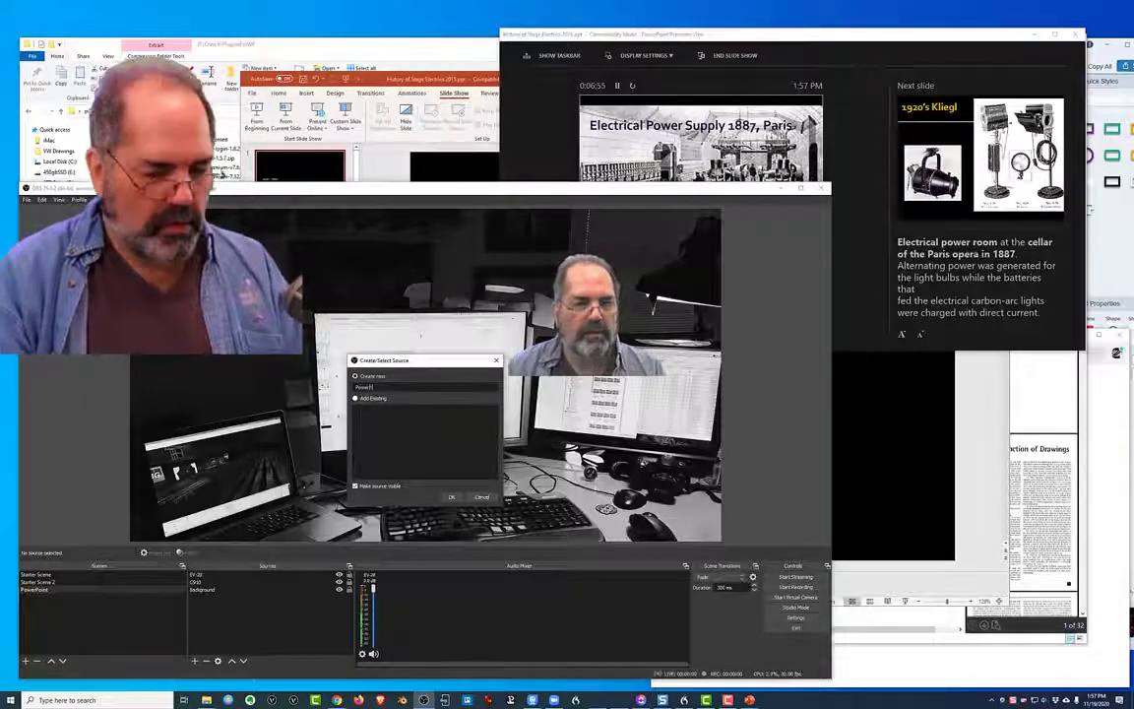
text(Point screen)
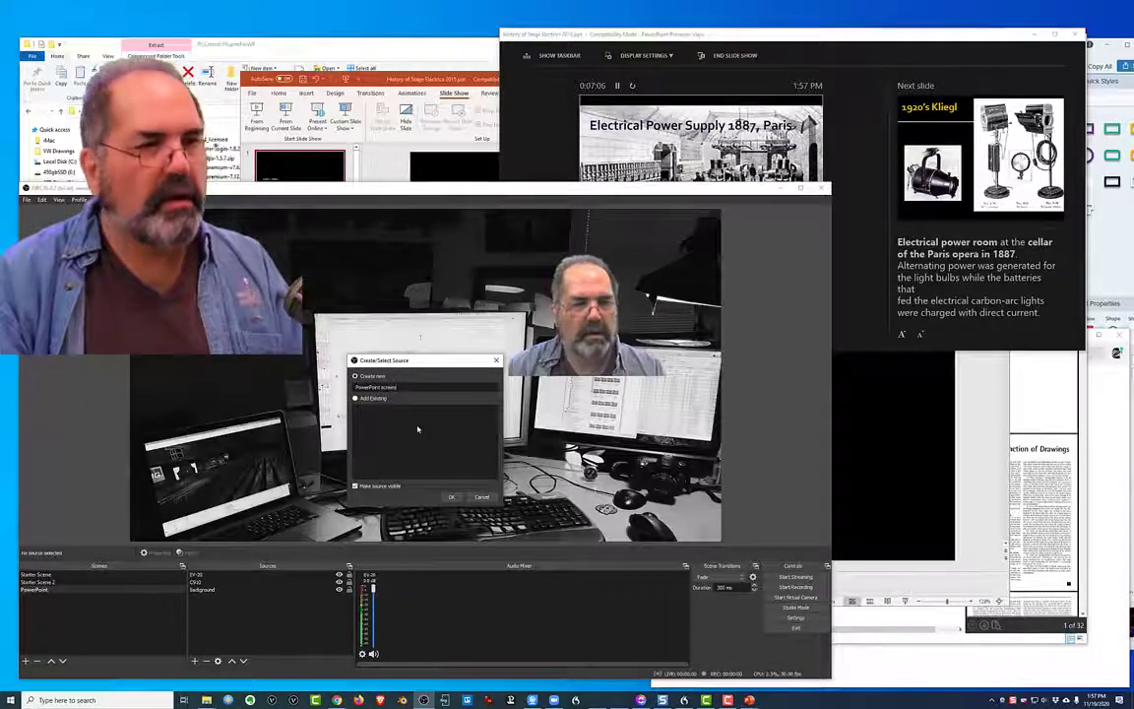
click(455, 495)
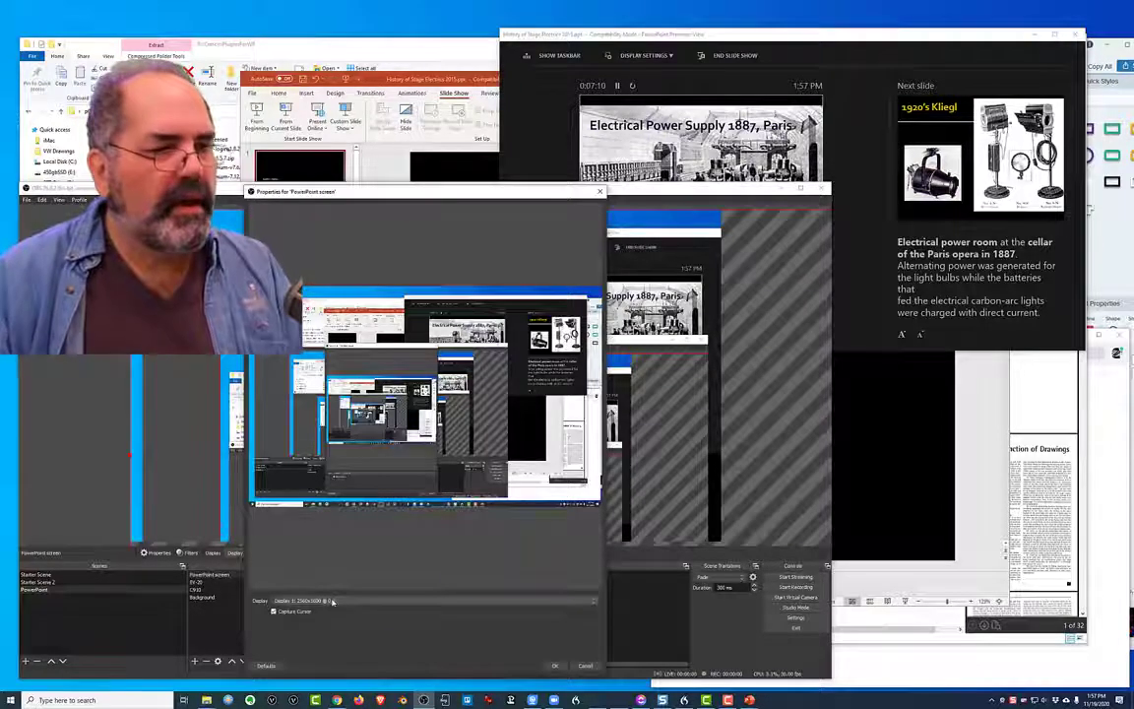
click(332, 600)
click(341, 612)
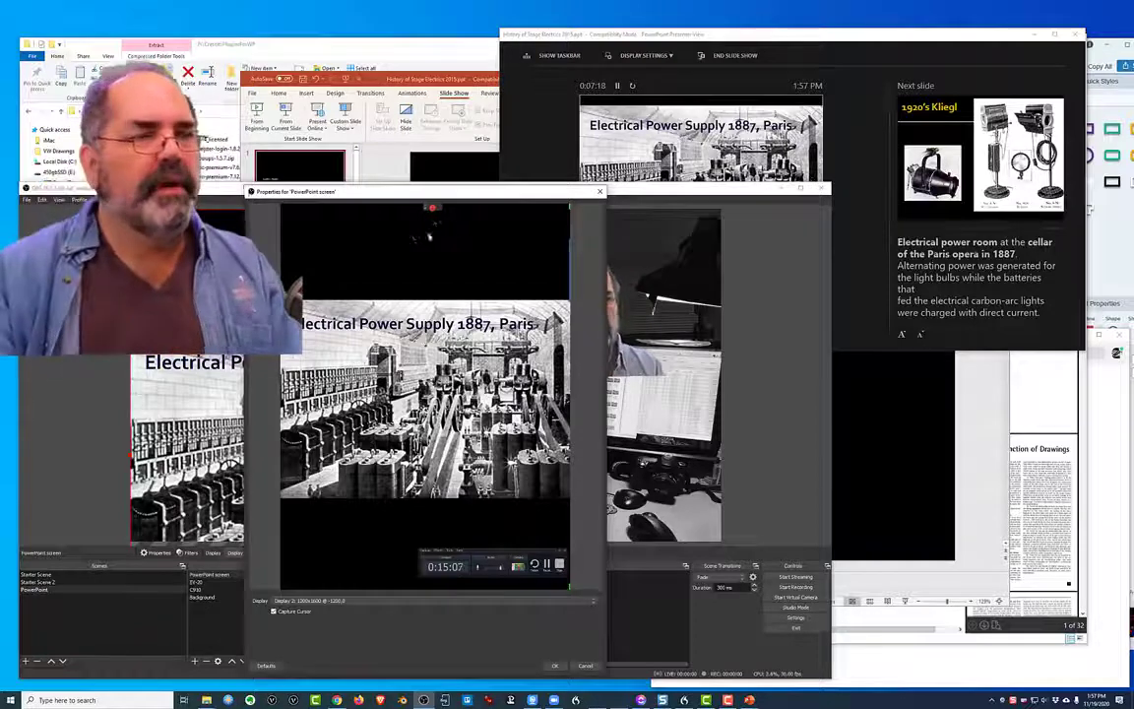
drag(394, 192, 578, 185)
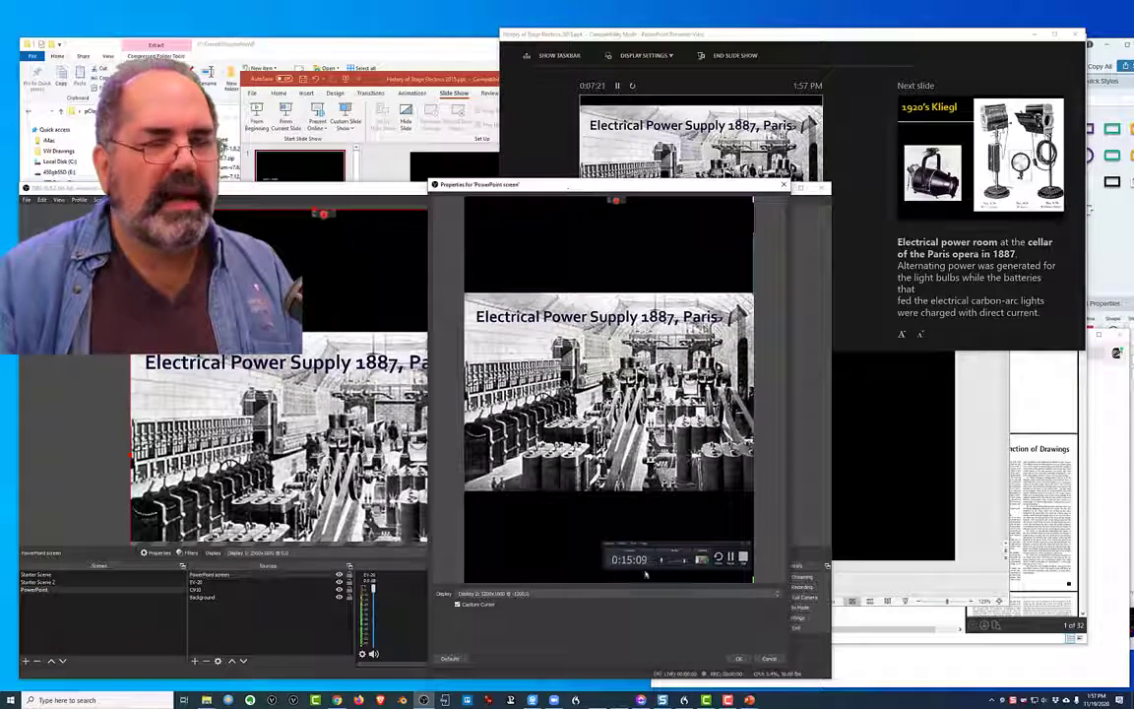
click(742, 659)
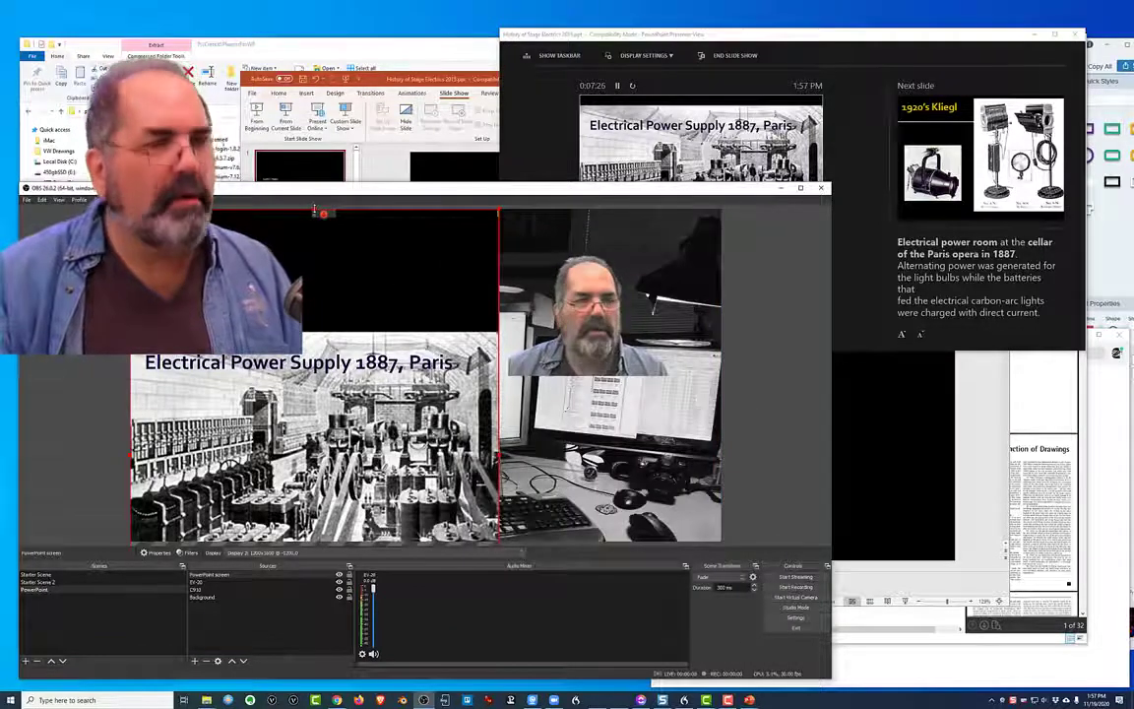
Step: Crop the black areas above and below the slide in the PowerPoint screen capture and place it on the left side of the canvas
drag(314, 209, 315, 332)
drag(326, 425, 330, 302)
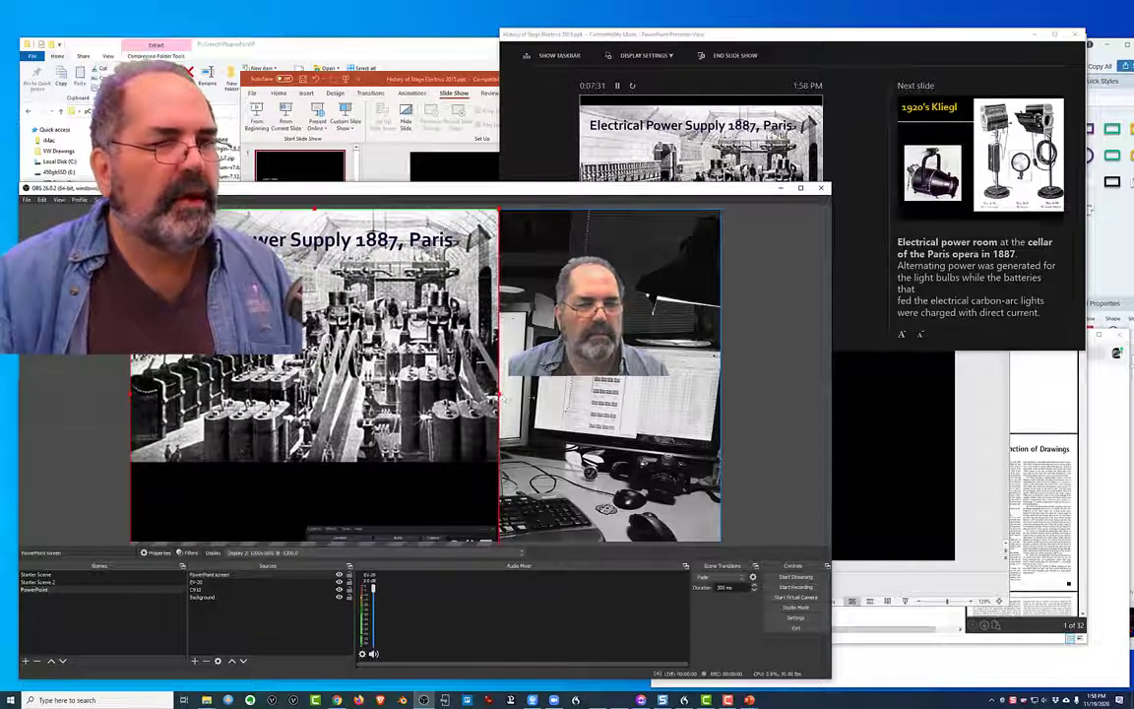
drag(348, 485, 344, 451)
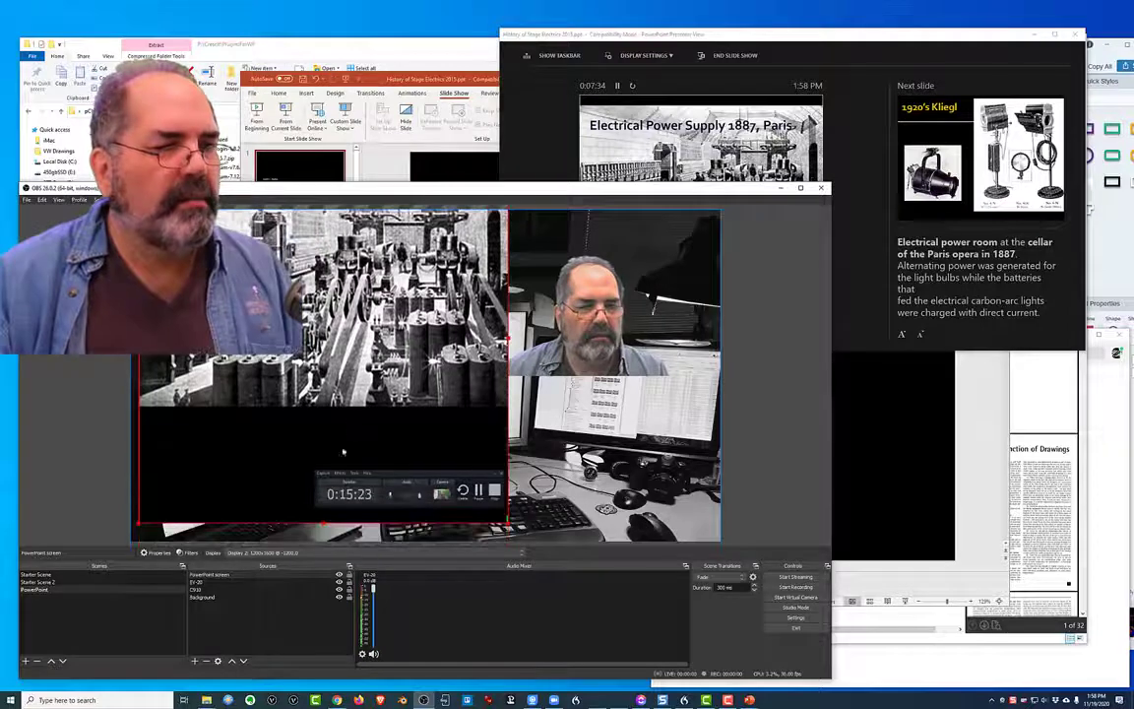
drag(329, 522, 326, 419)
drag(340, 345, 331, 443)
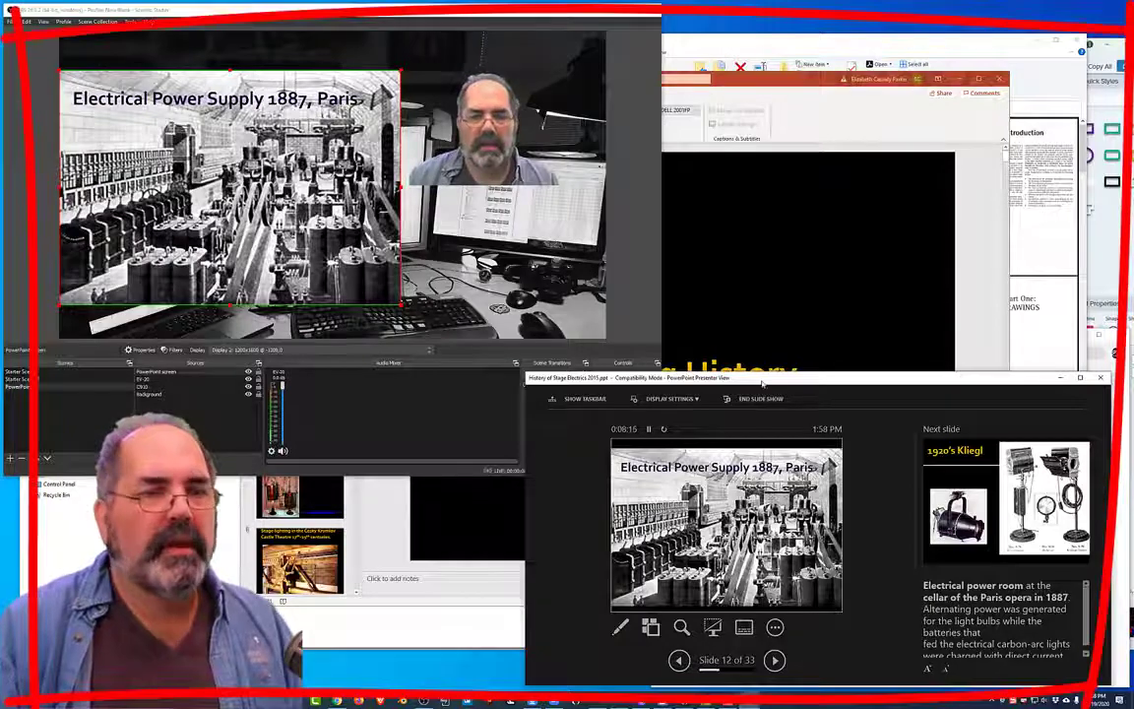
Step: Switch to PowerPoint's Presenter View, jump to slide 1, and advance to the first bullet of the Pre-Electricity slide to check the capture
drag(762, 384, 765, 361)
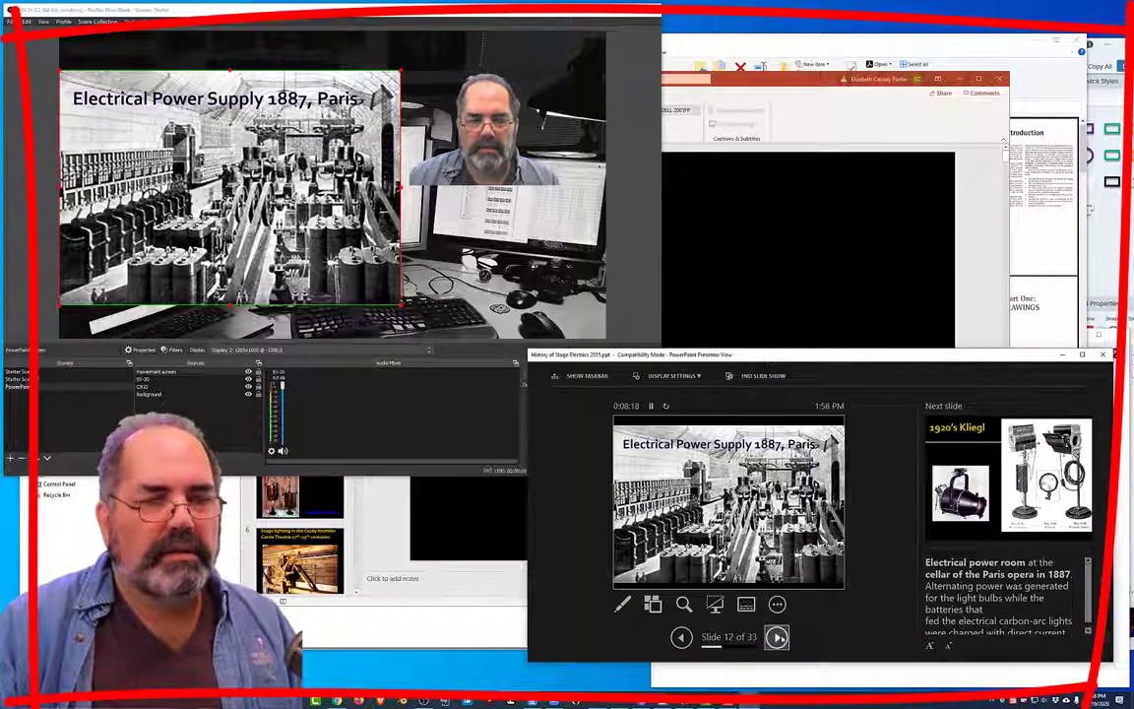
click(653, 605)
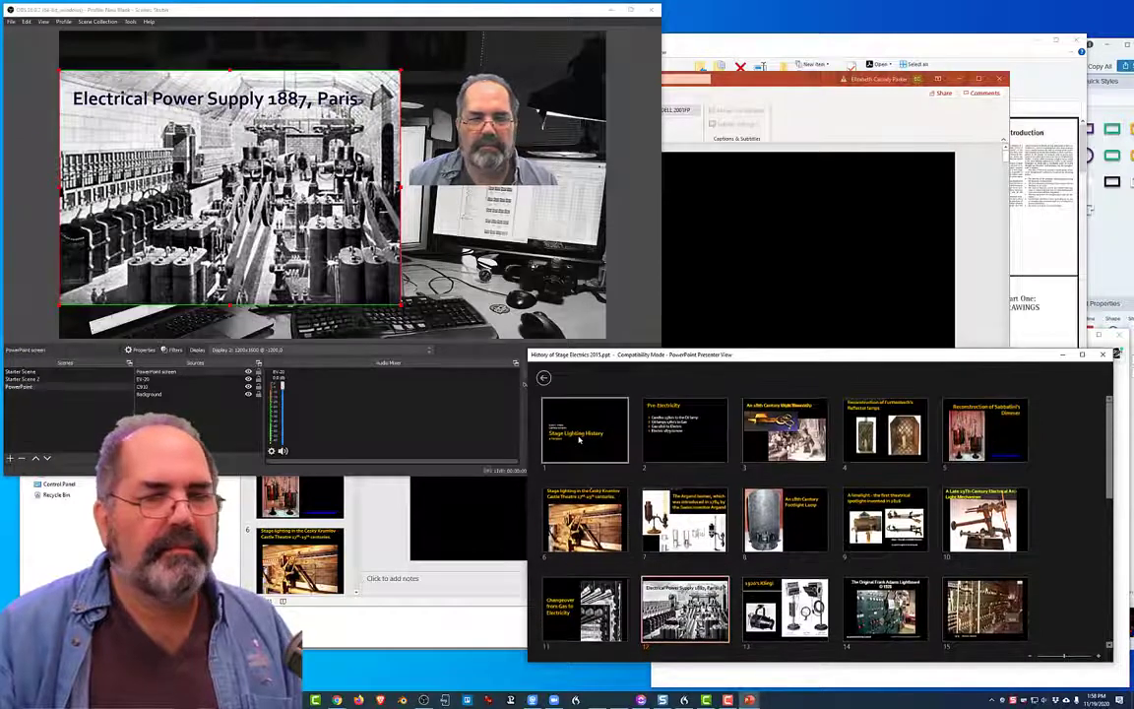
click(579, 441)
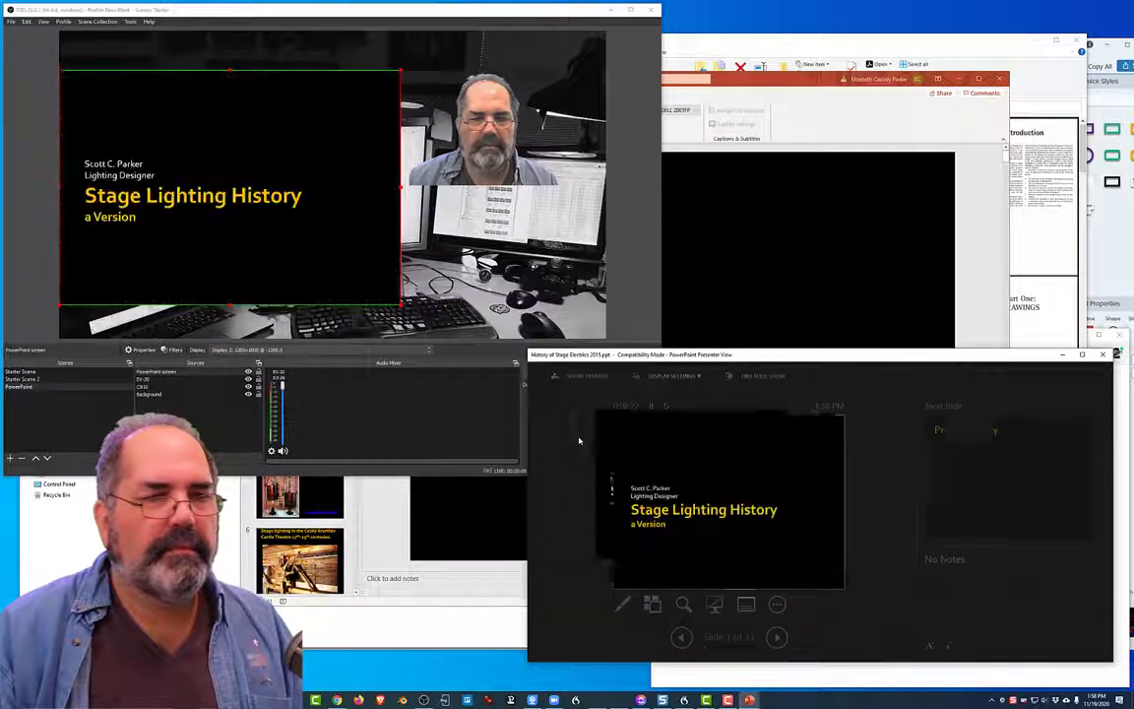
click(777, 637)
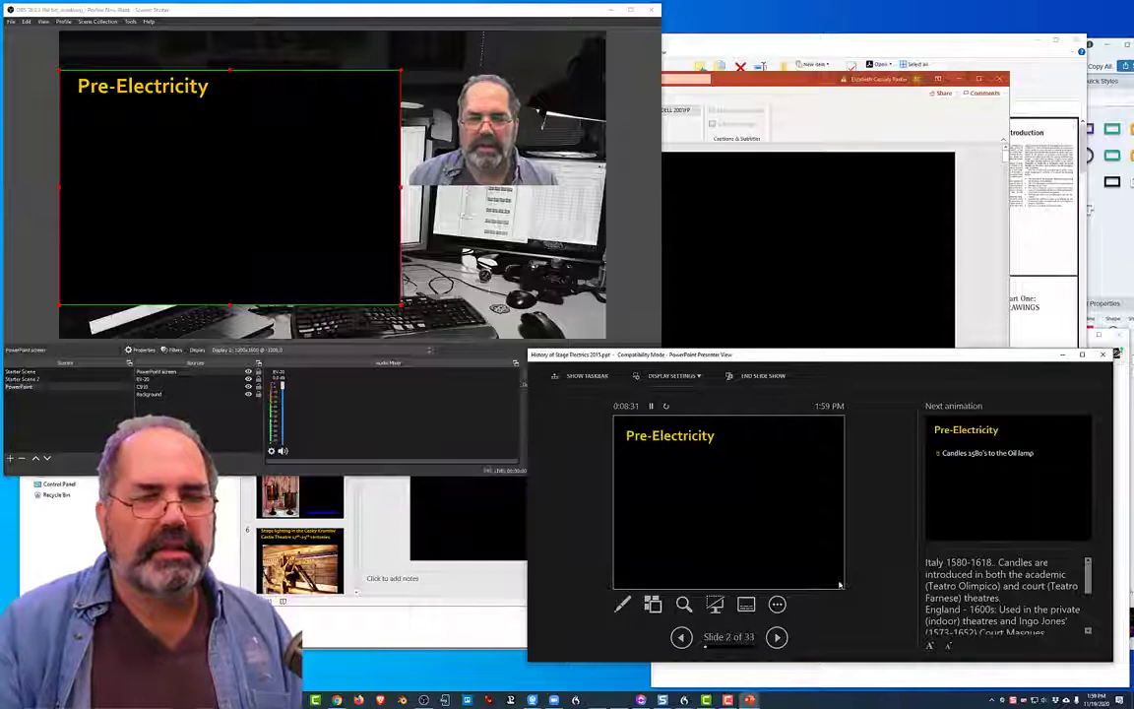
click(777, 637)
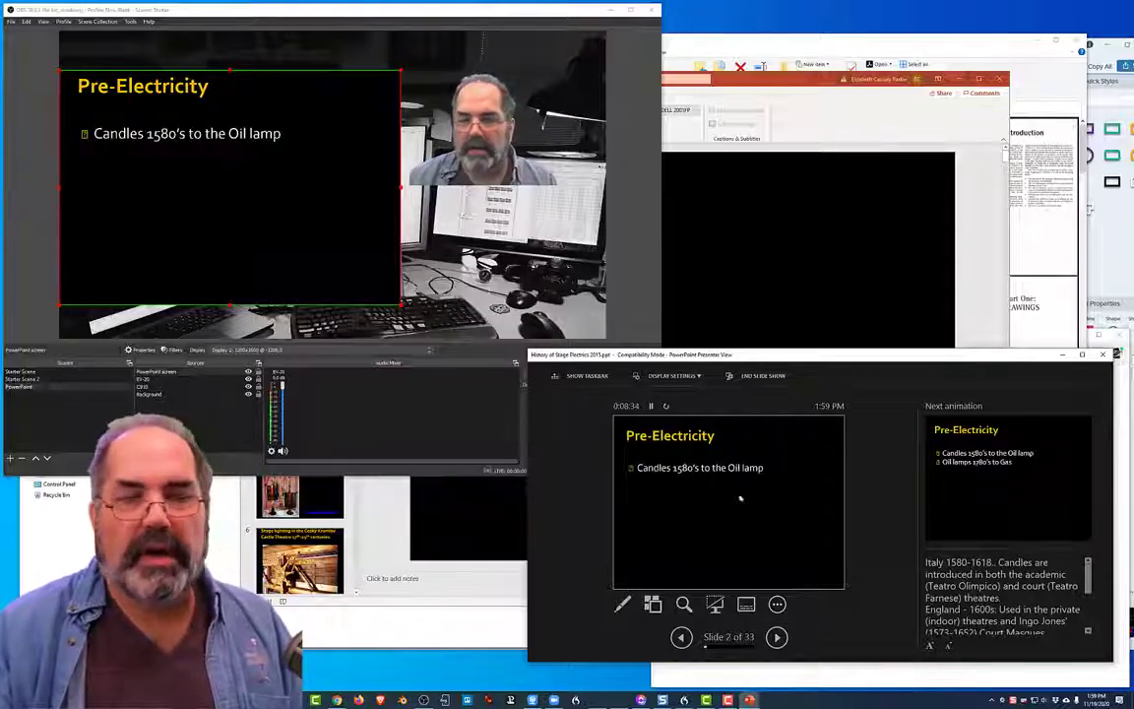
Step: Enlarge the speaker notes area in Presenter View and reveal the remaining three bullets of the Pre-Electricity slide
scroll(1060, 584, down, 3)
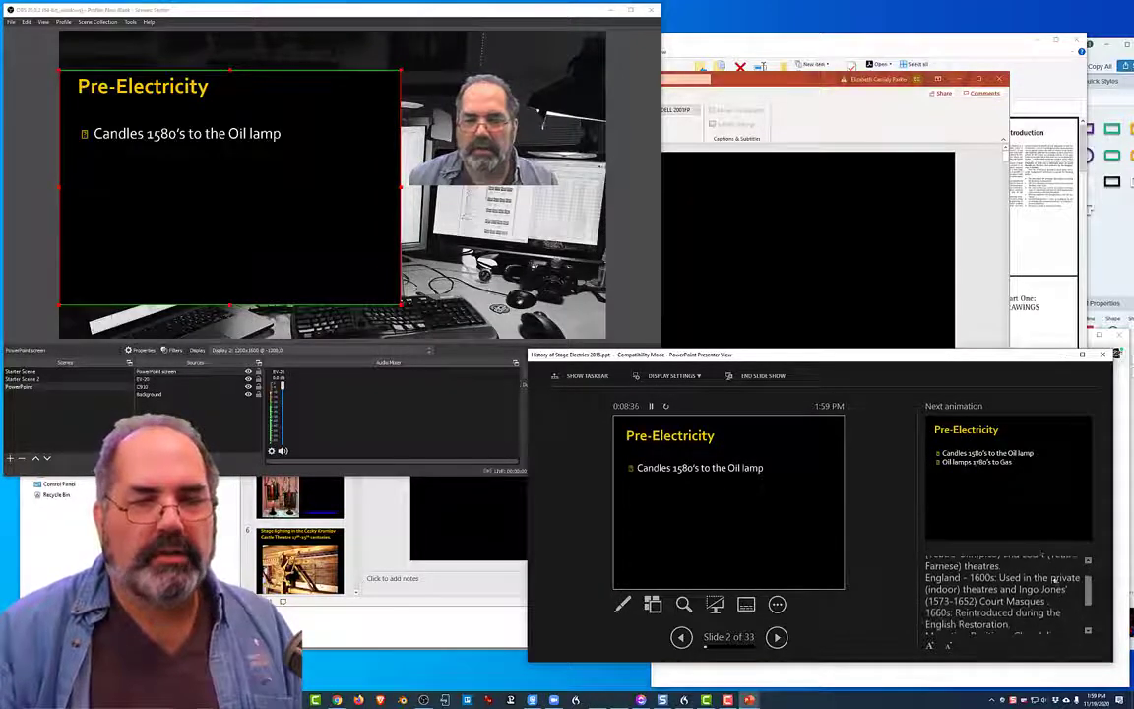
drag(1040, 554, 1039, 485)
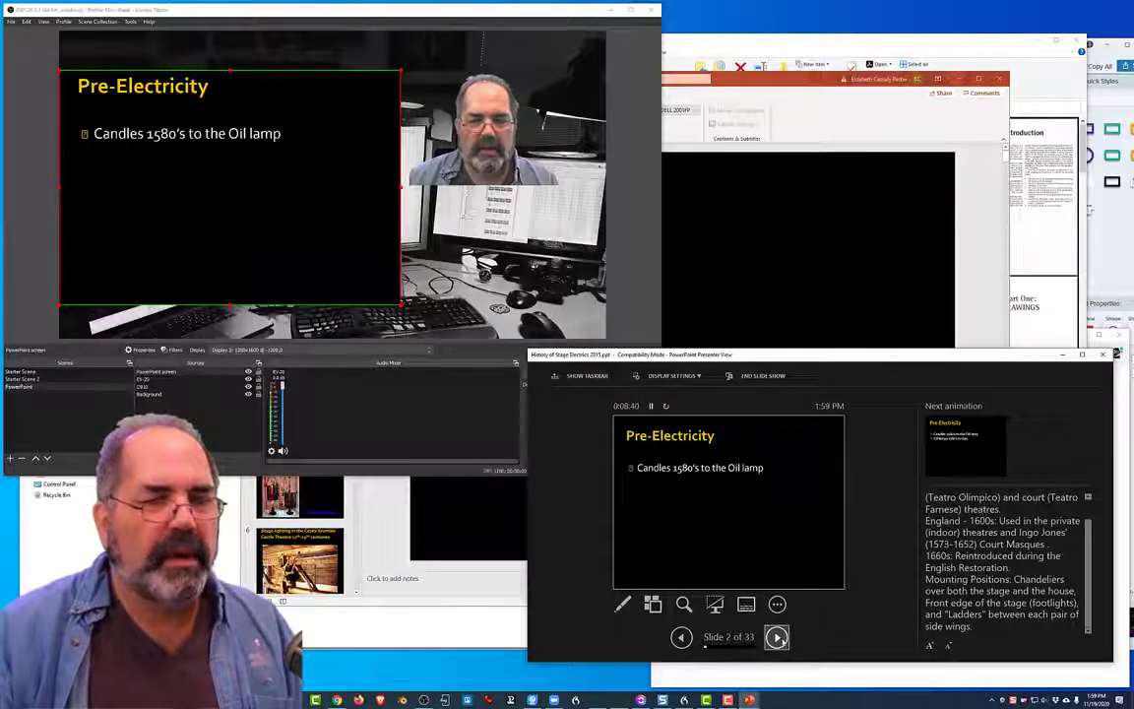
click(777, 637)
click(777, 638)
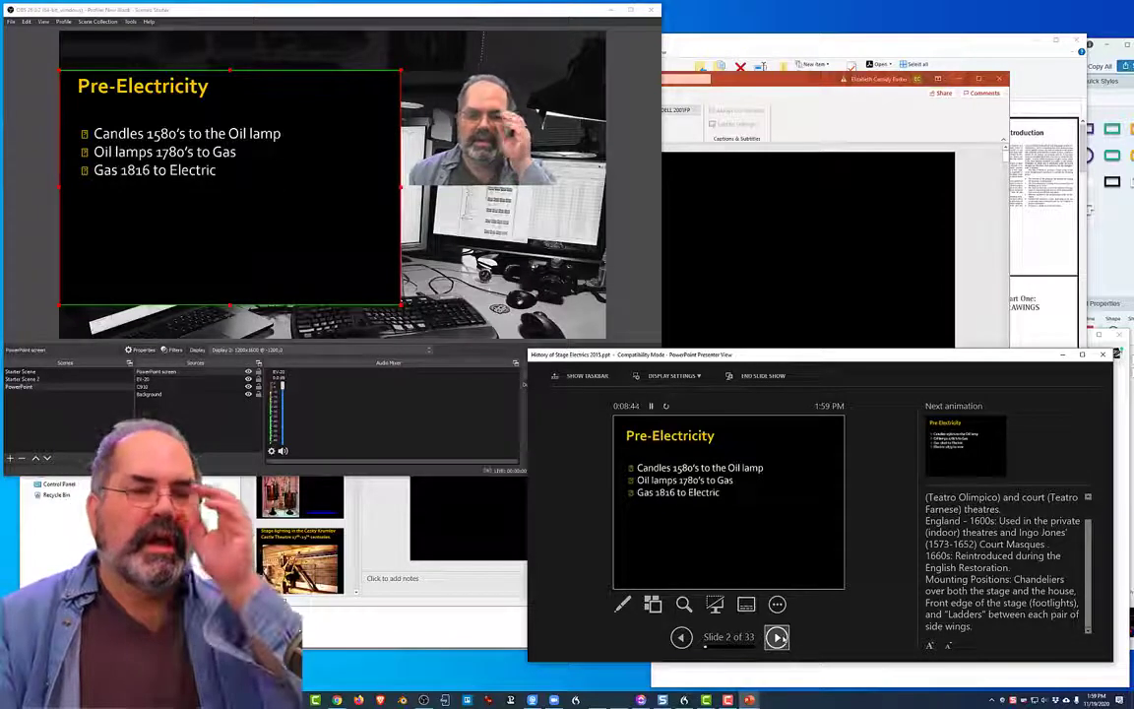
click(777, 637)
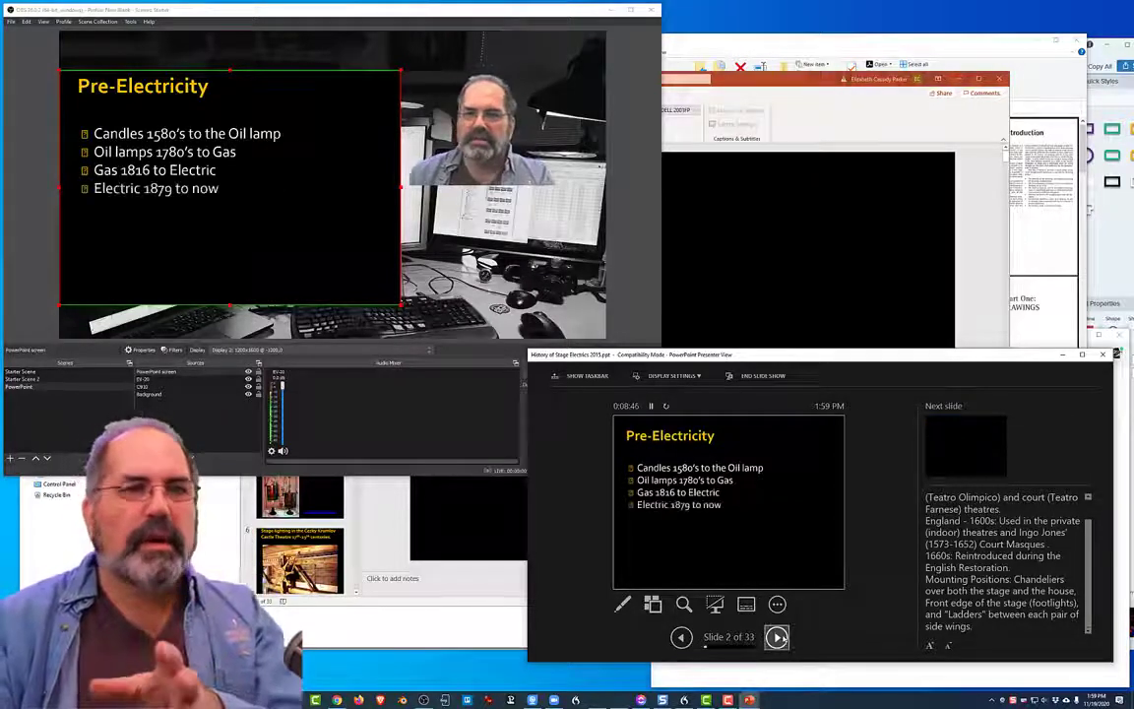
Step: Advance the slide show to slide 3 and play its animations through to the gold wick trimmer picture
click(777, 638)
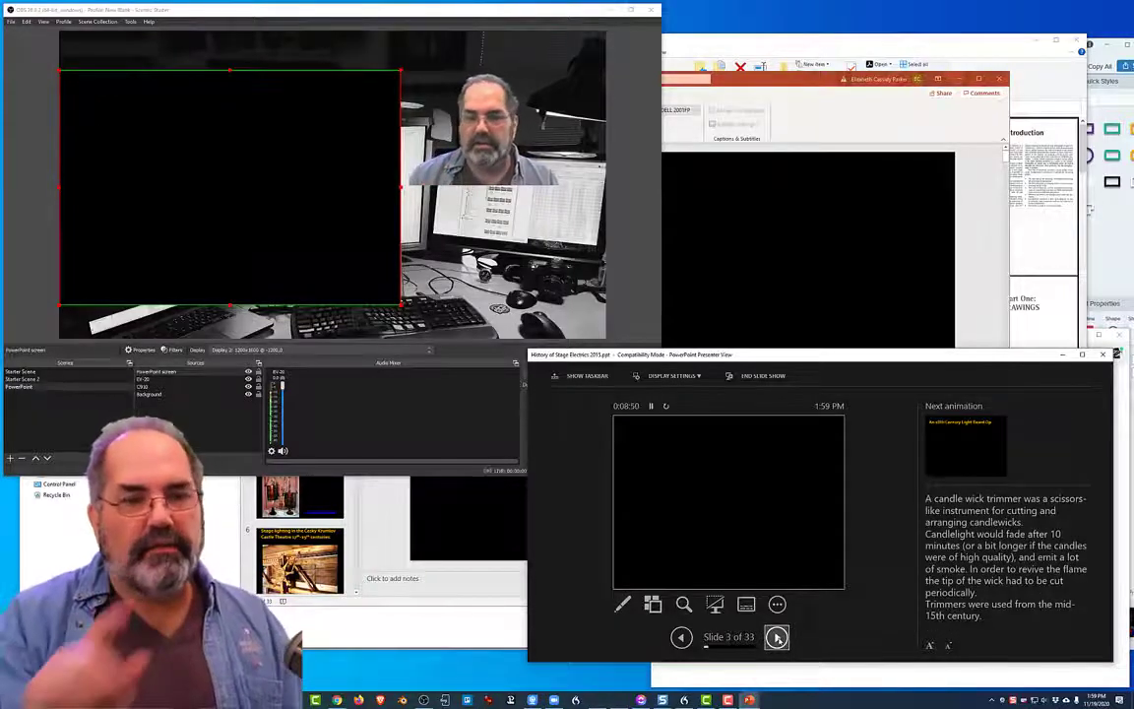
click(777, 638)
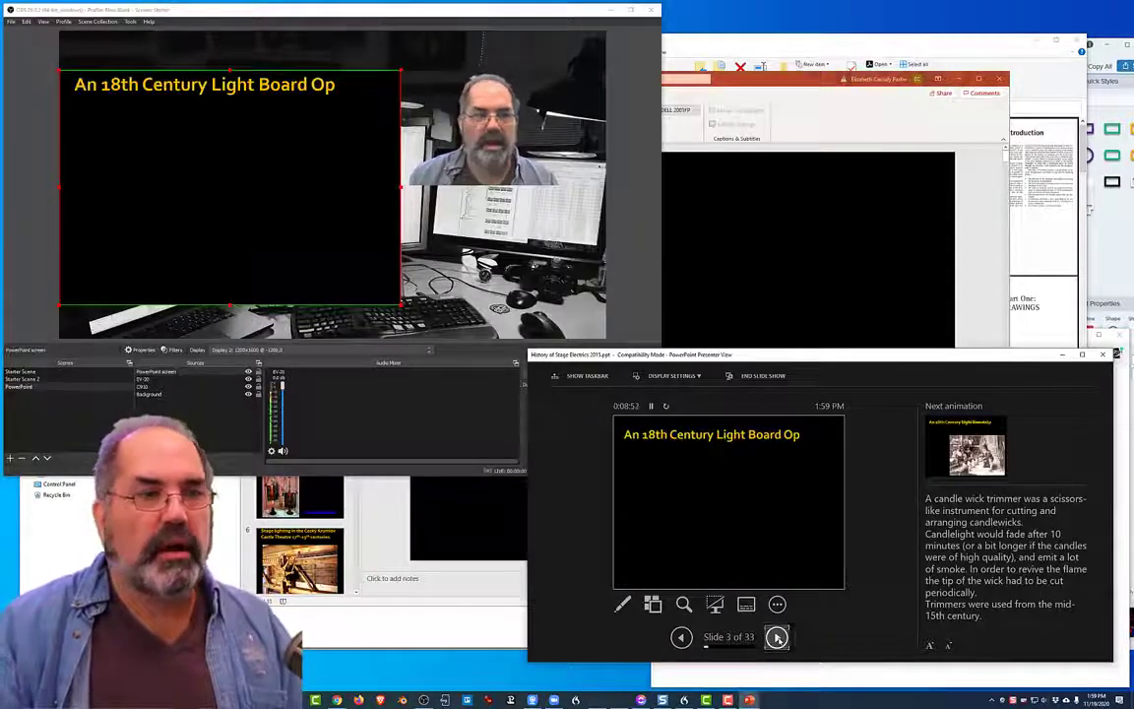
click(776, 638)
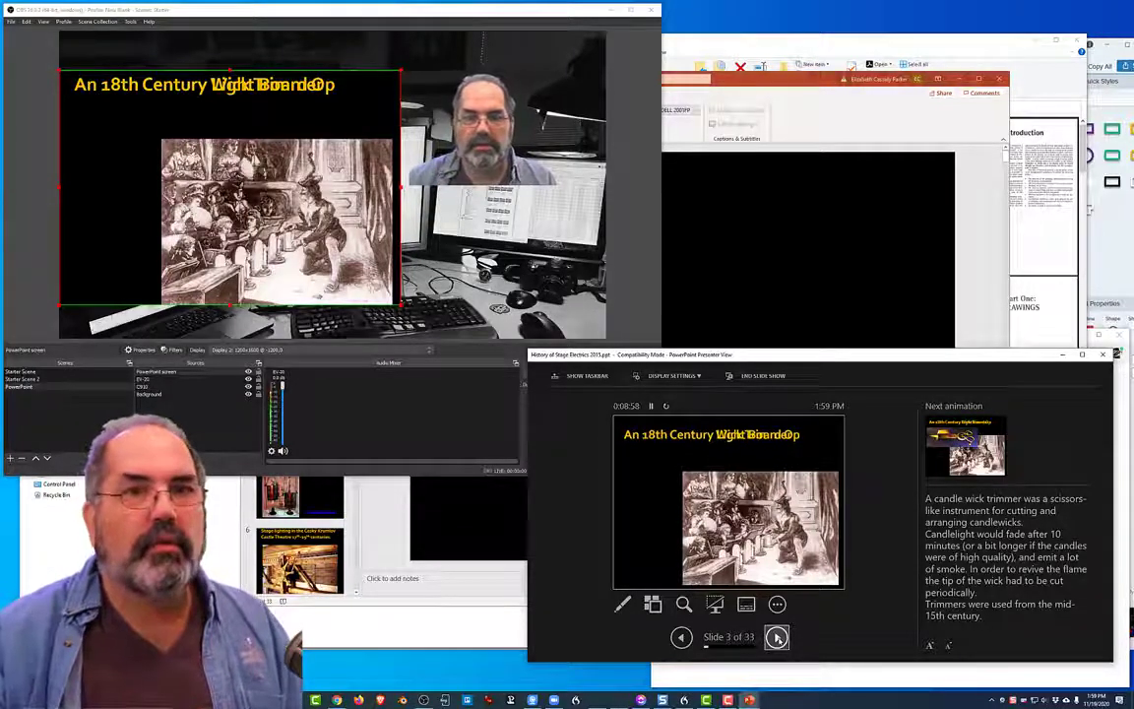
click(777, 637)
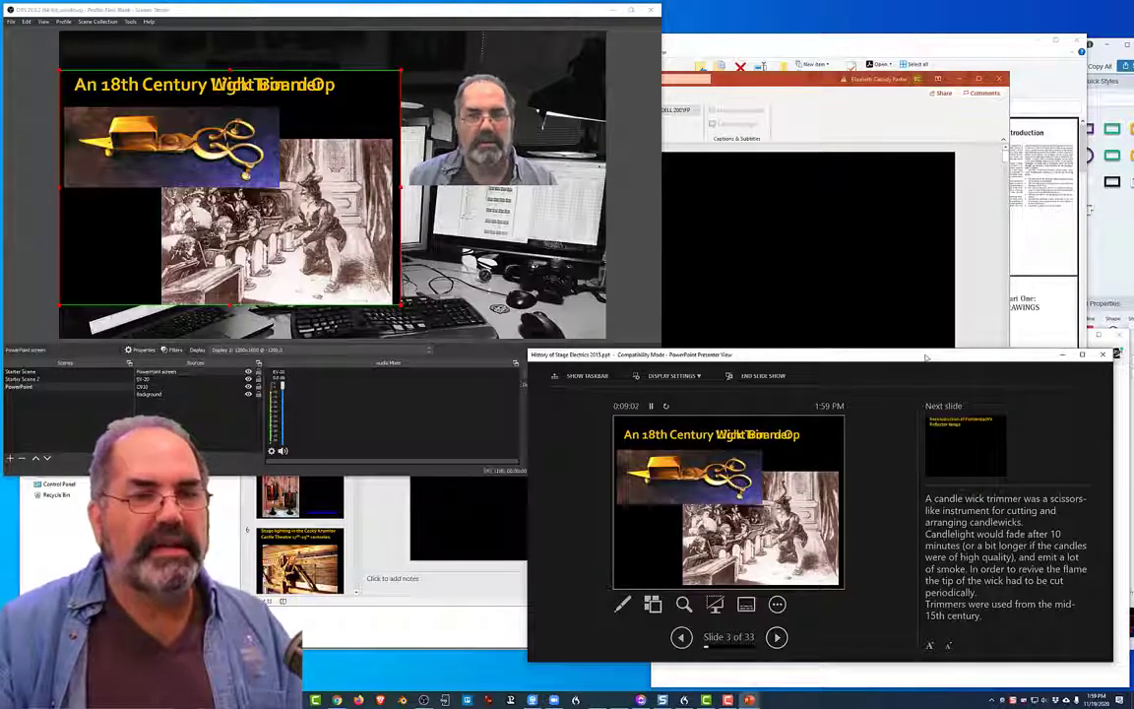
Step: Switch to OBS and, in Starter Scene, enlarge the webcam source and place it near the centre along the canvas's lower edge
click(548, 14)
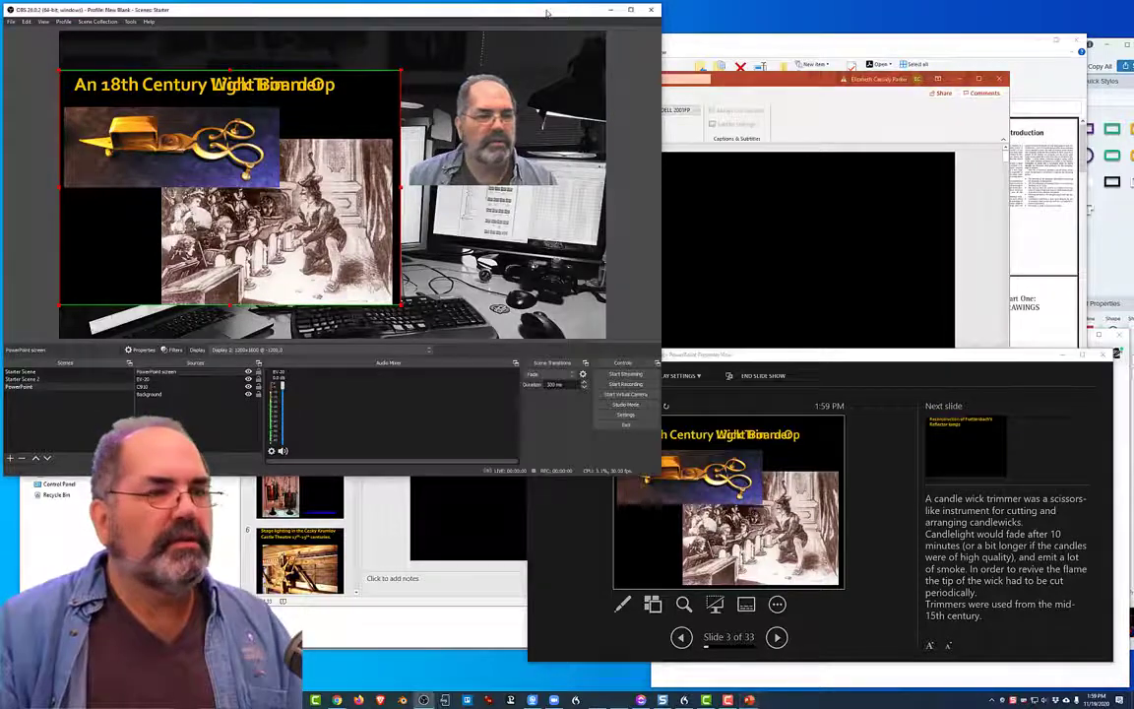
click(50, 379)
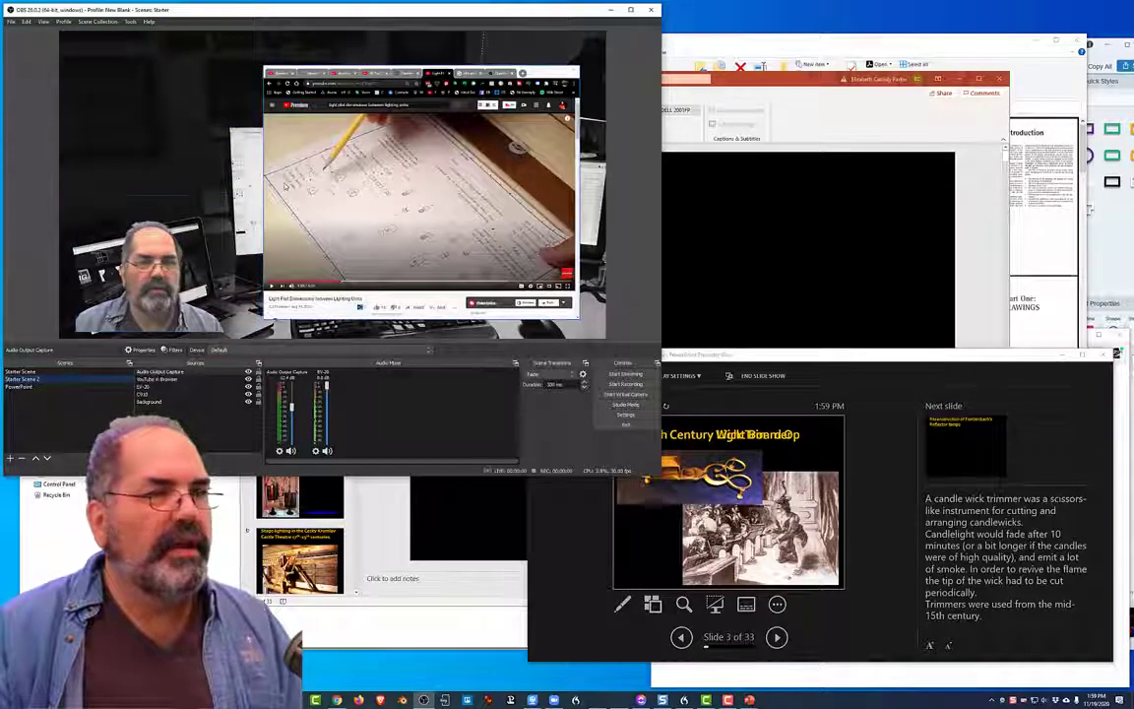
click(29, 373)
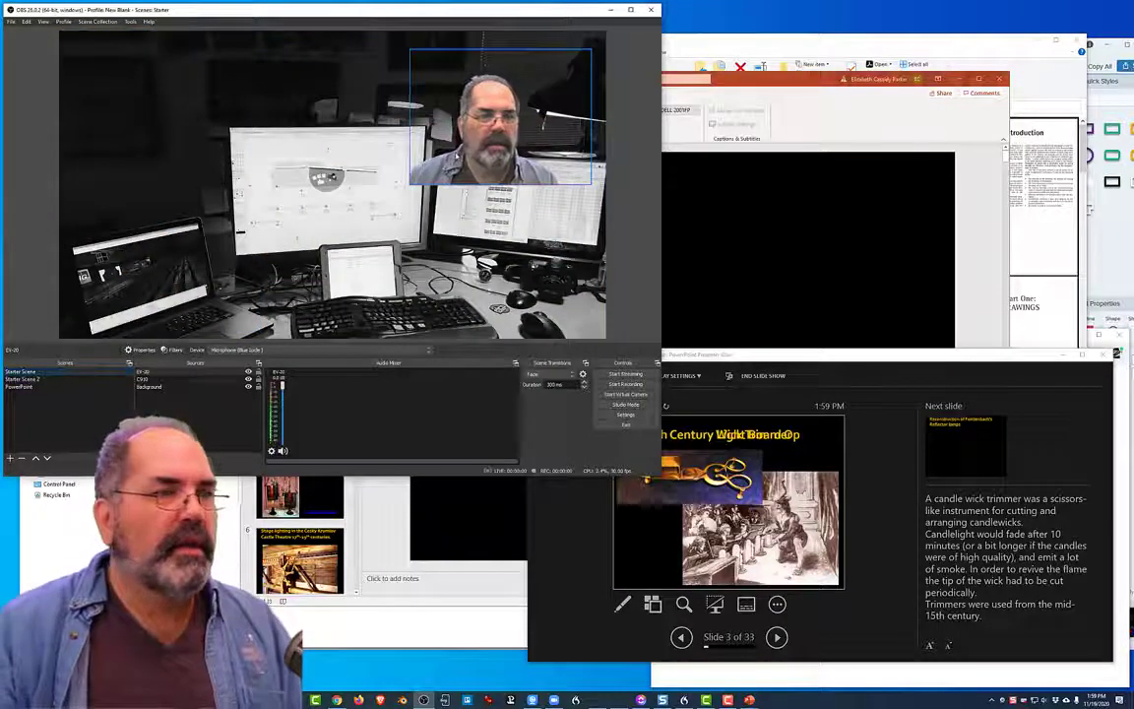
click(472, 143)
drag(408, 185, 227, 322)
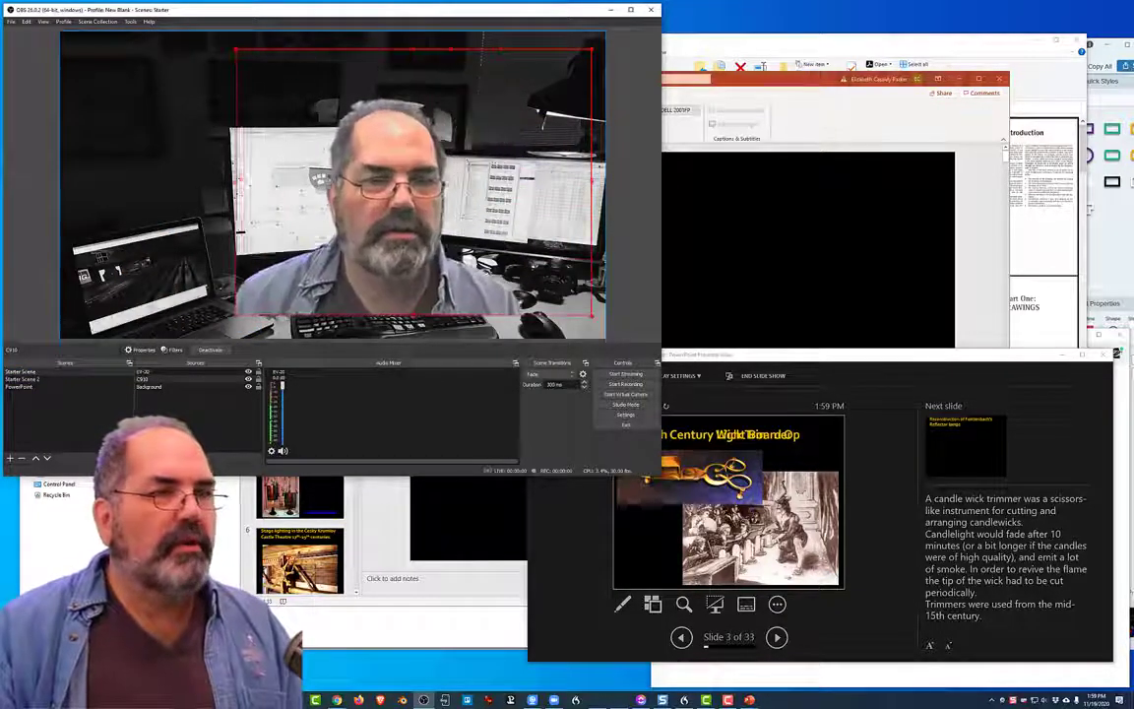
drag(444, 244, 381, 216)
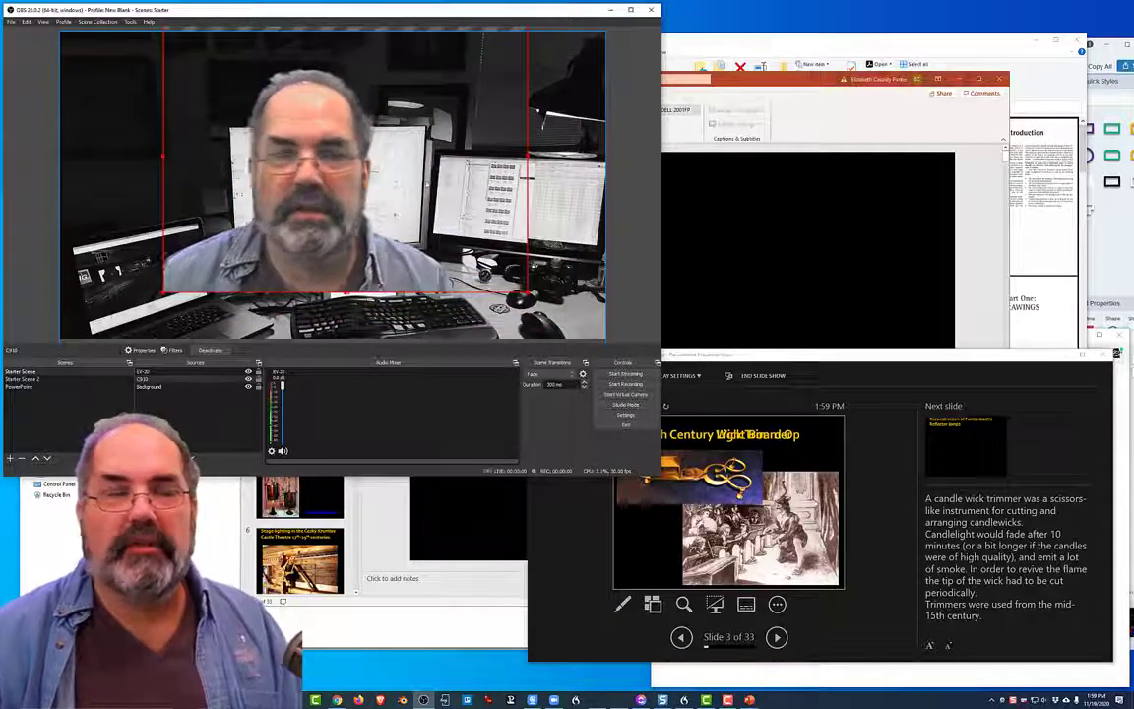
drag(384, 167, 409, 213)
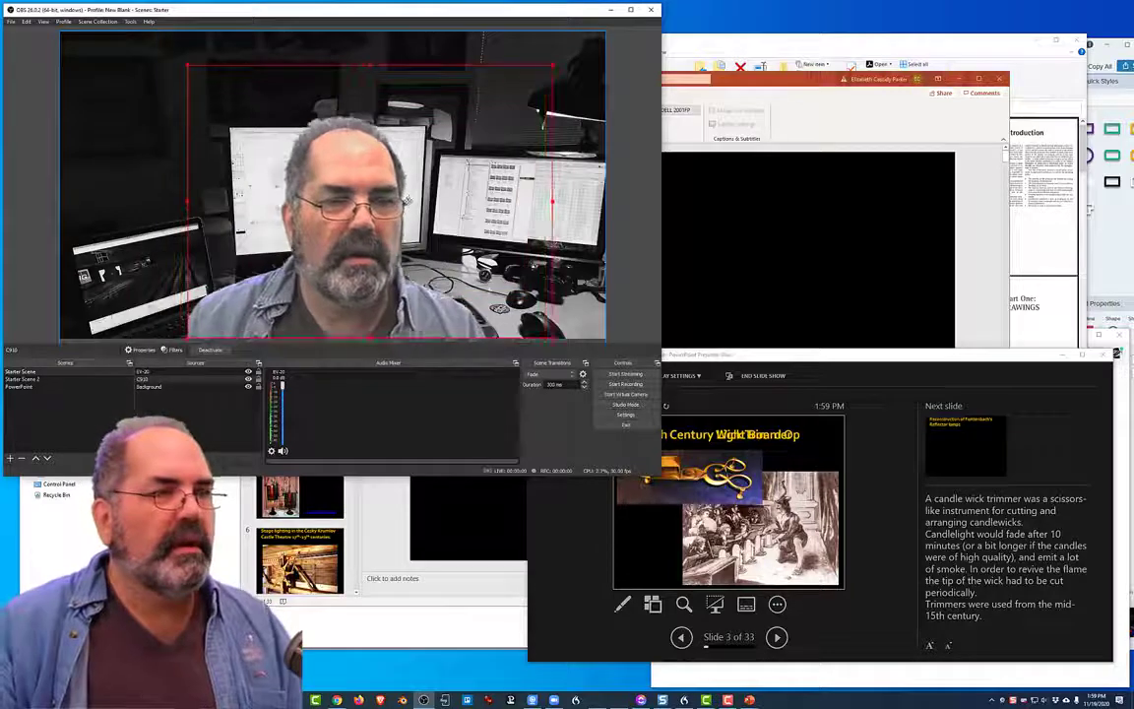
Step: Switch between Starter Scene 2, PowerPoint and Starter Scene to check the transitions, finishing on the PowerPoint scene
click(60, 380)
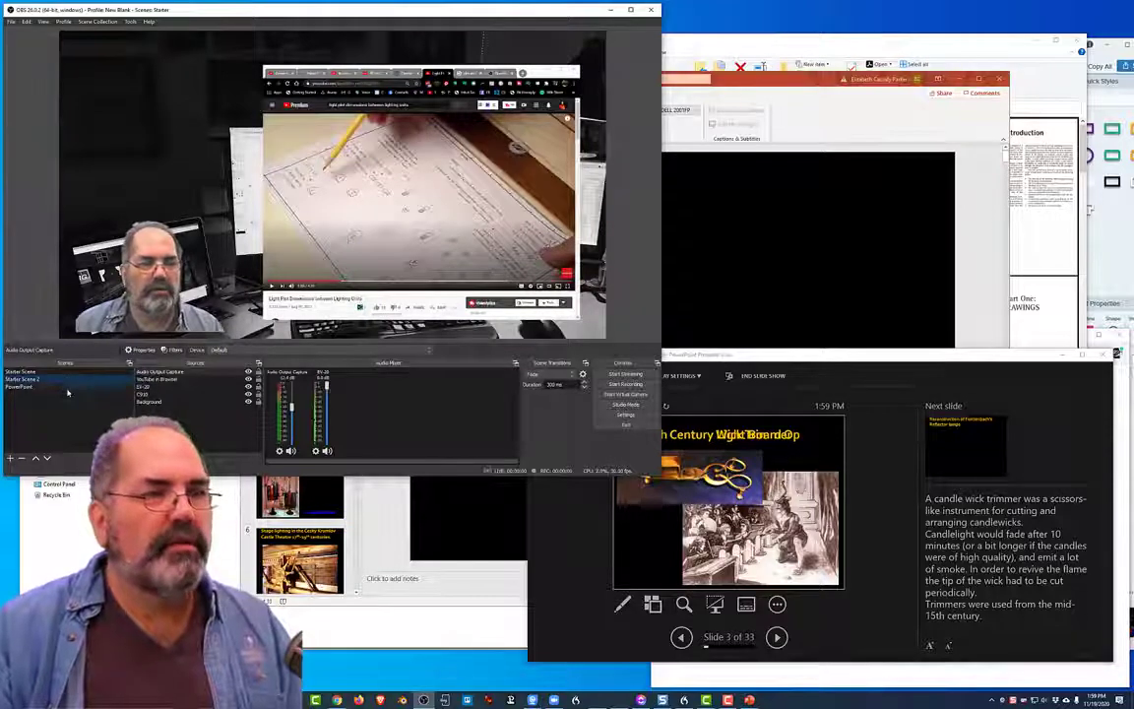
click(71, 387)
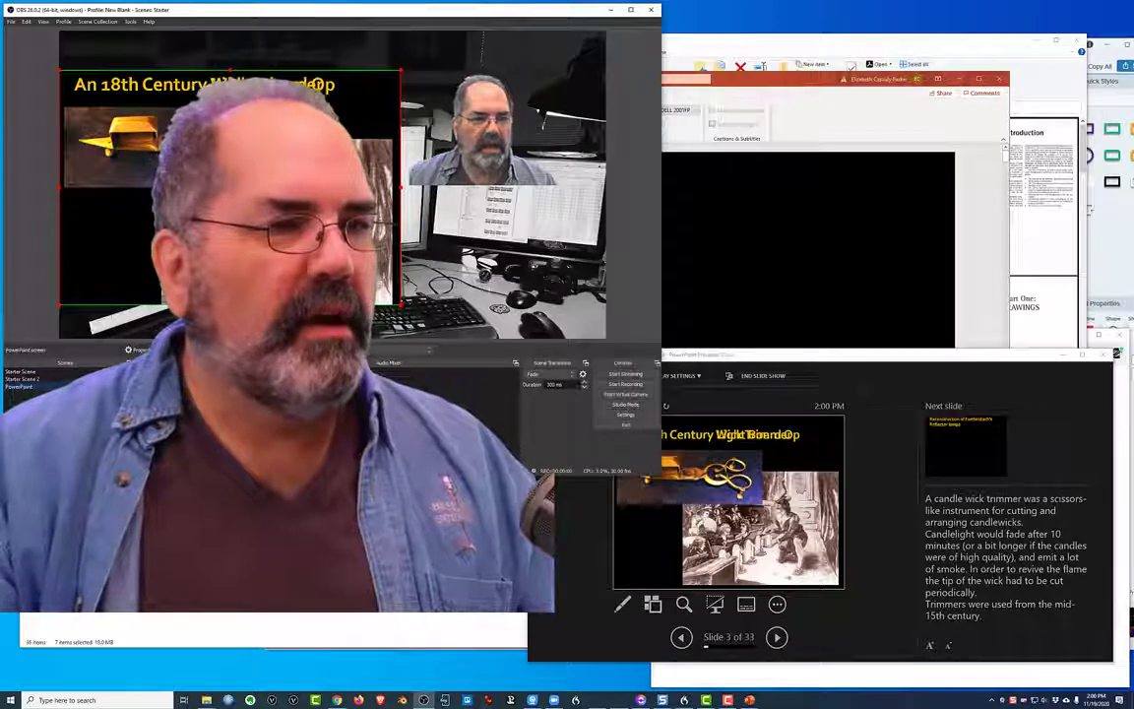
click(22, 379)
click(79, 387)
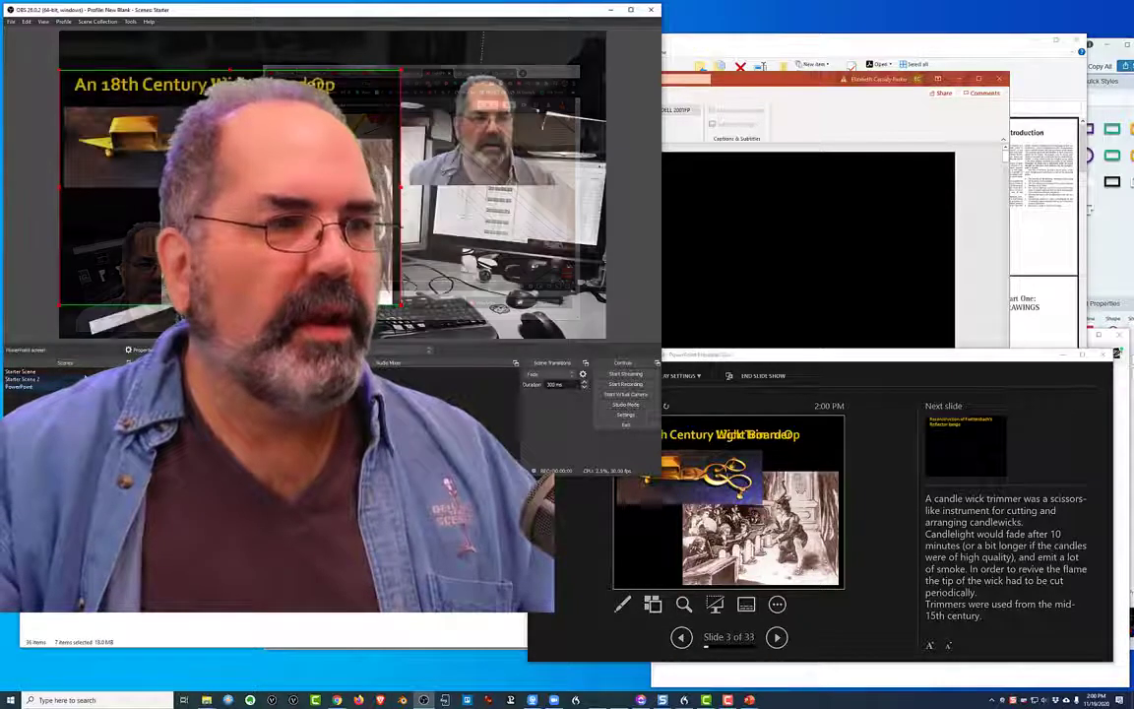
click(84, 372)
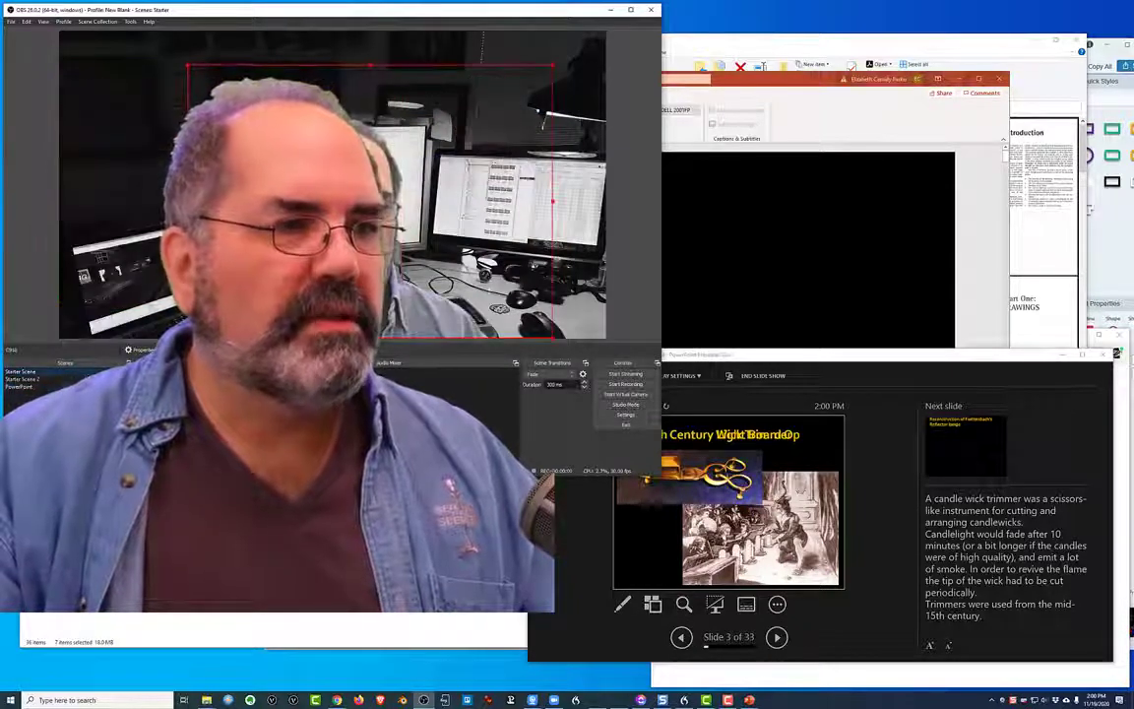
click(79, 387)
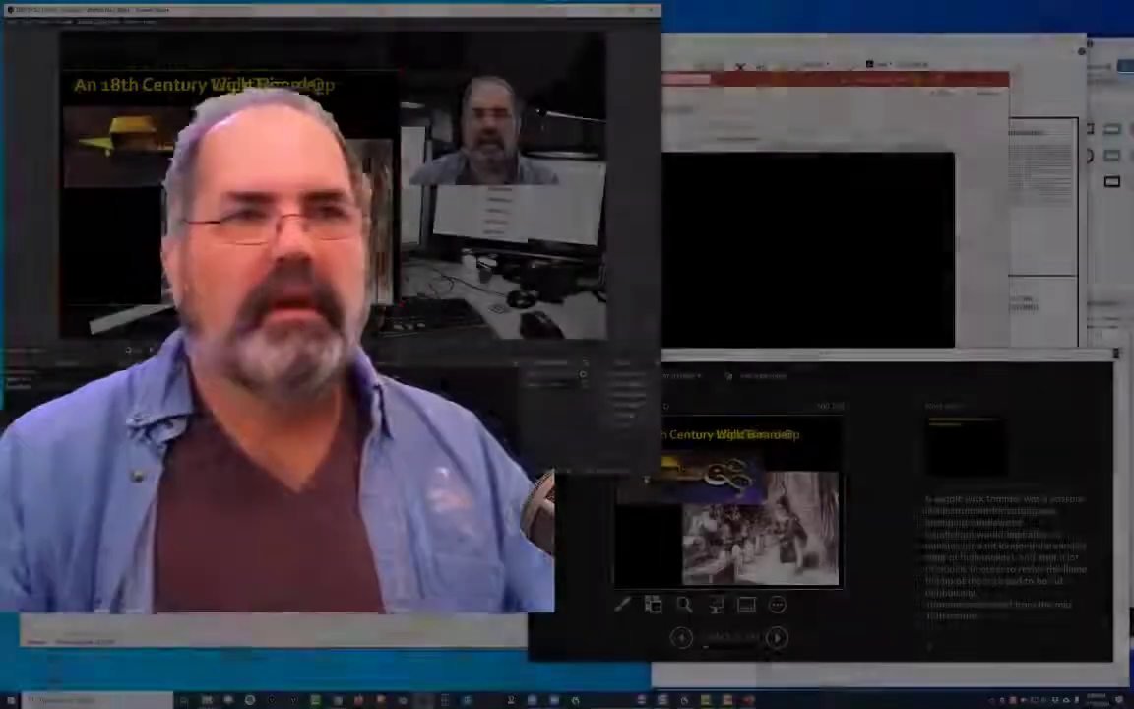